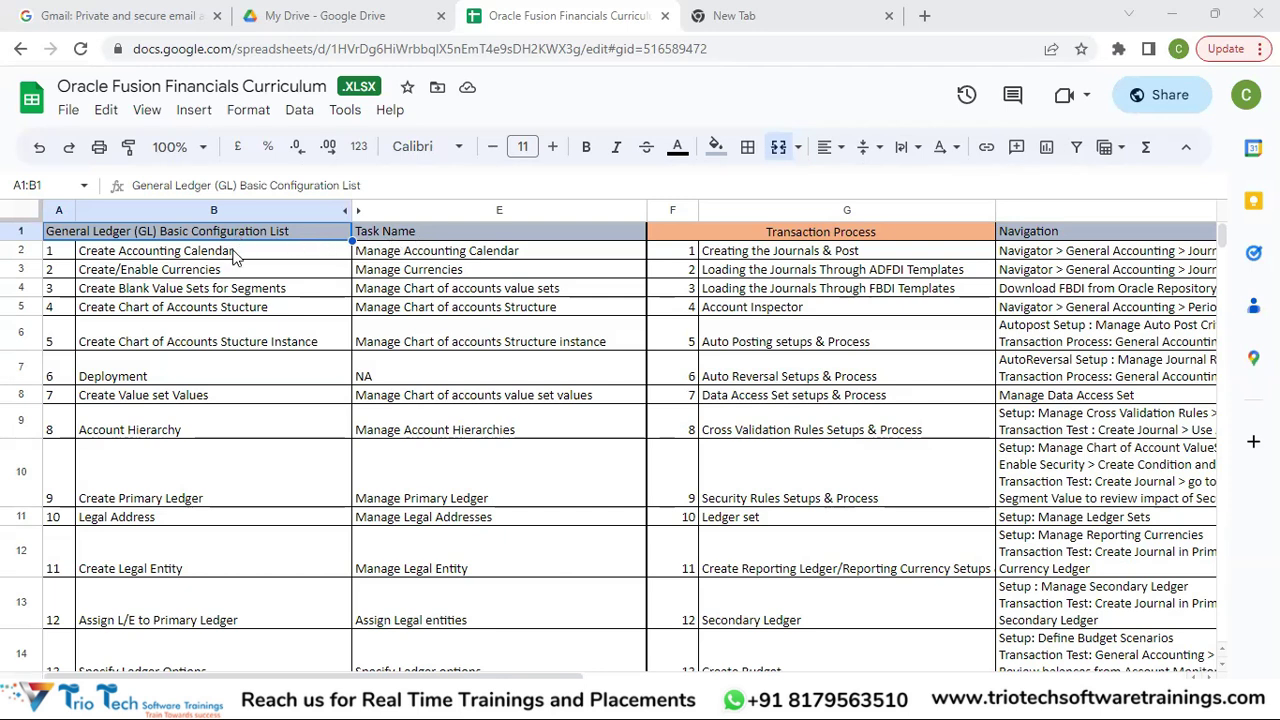
Step through the ledger tasks from Create Accounting Calendar to Assign L/E to Primary Ledger.
click(233, 257)
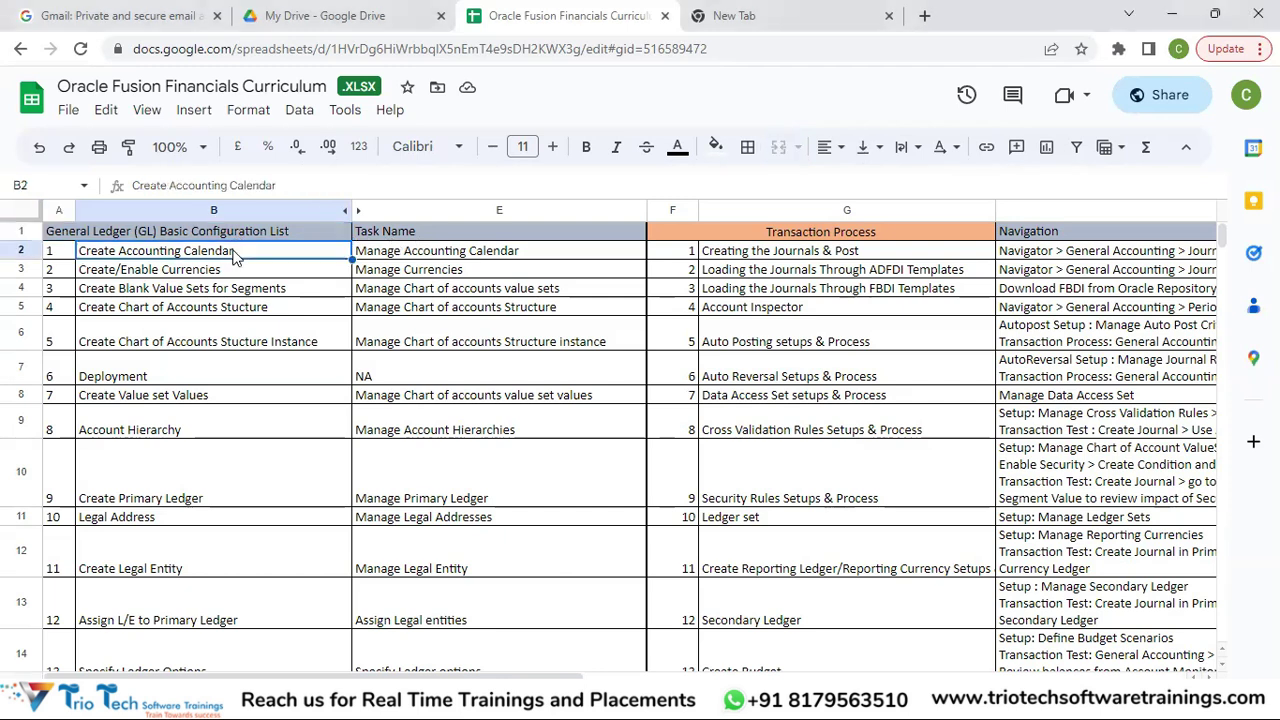
key(Down)
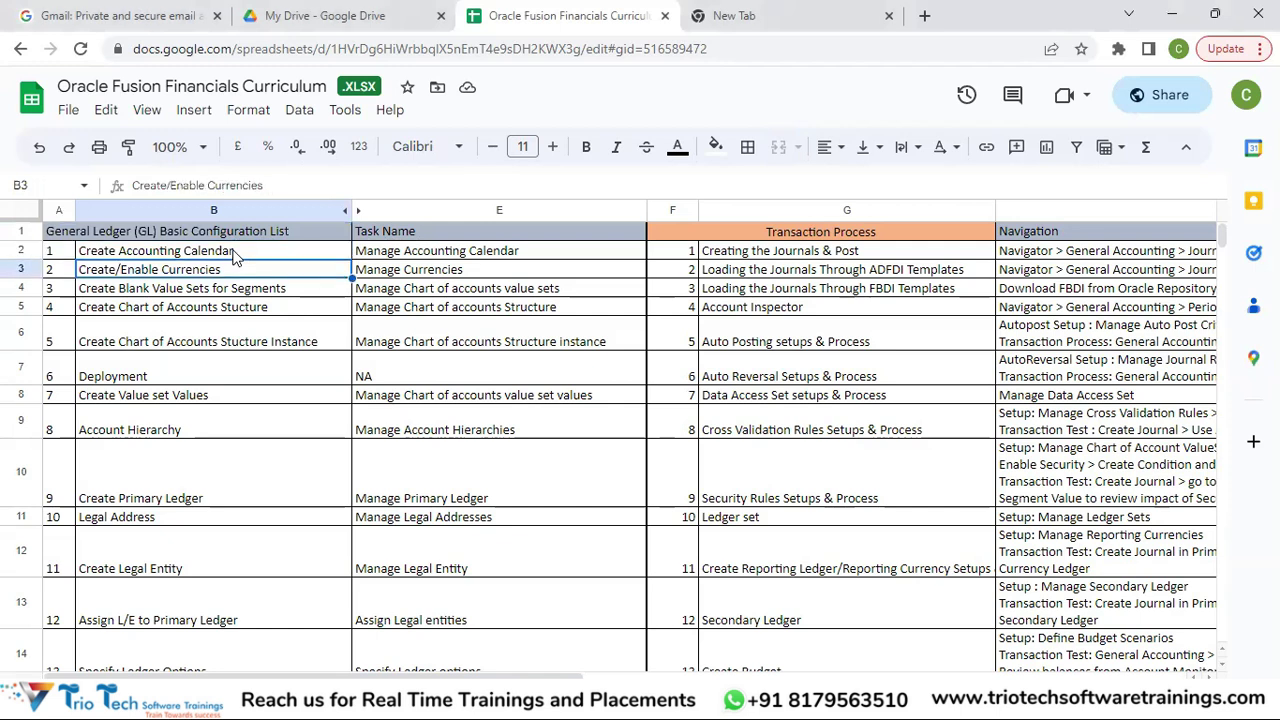
key(Down)
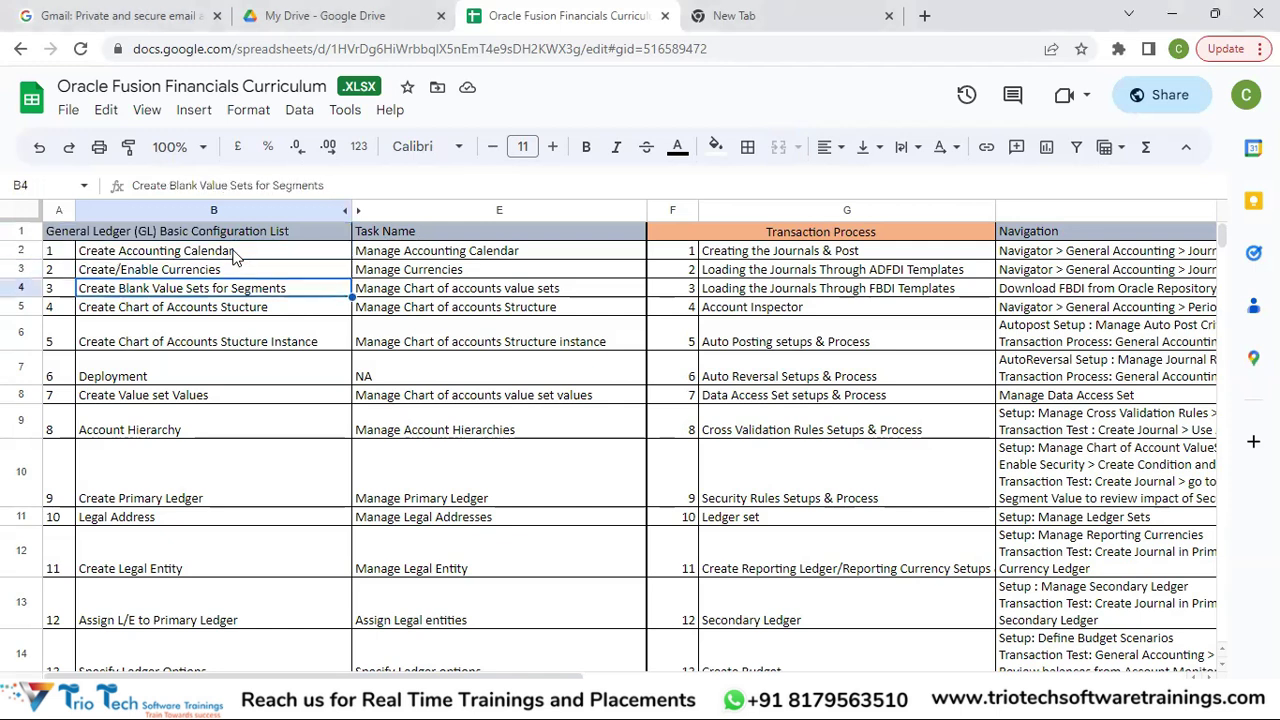
key(Up)
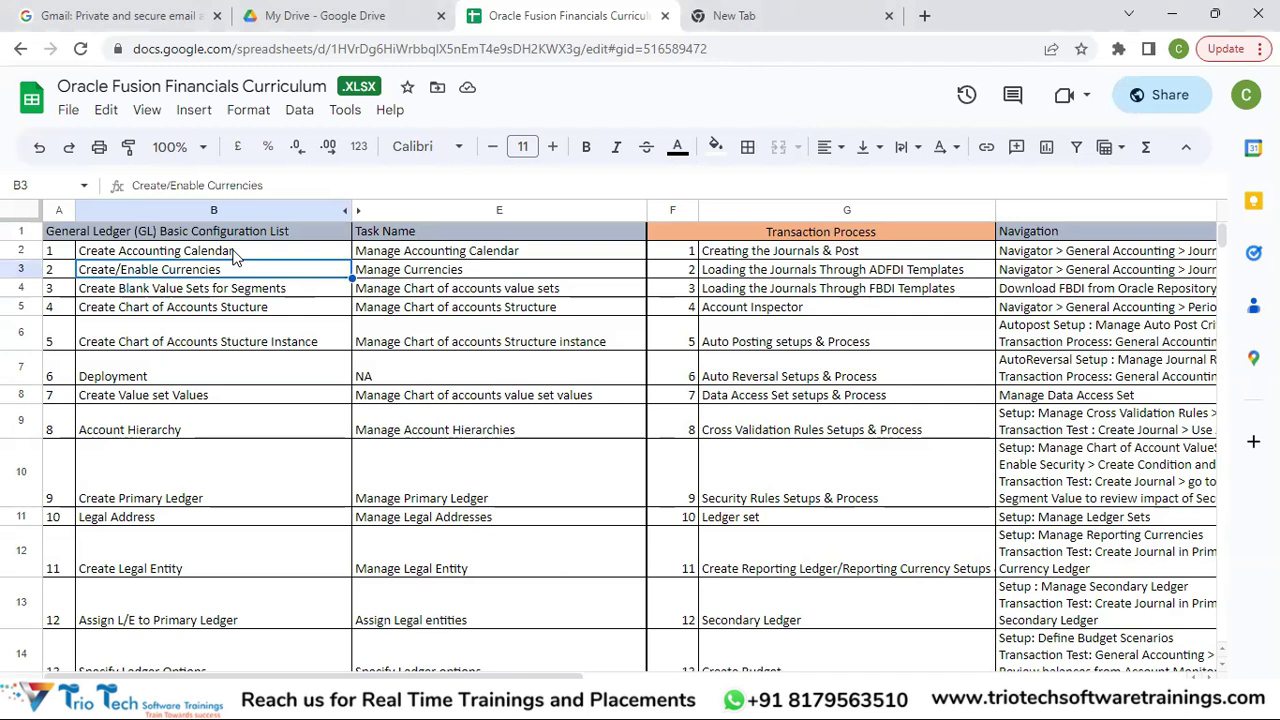
key(Down)
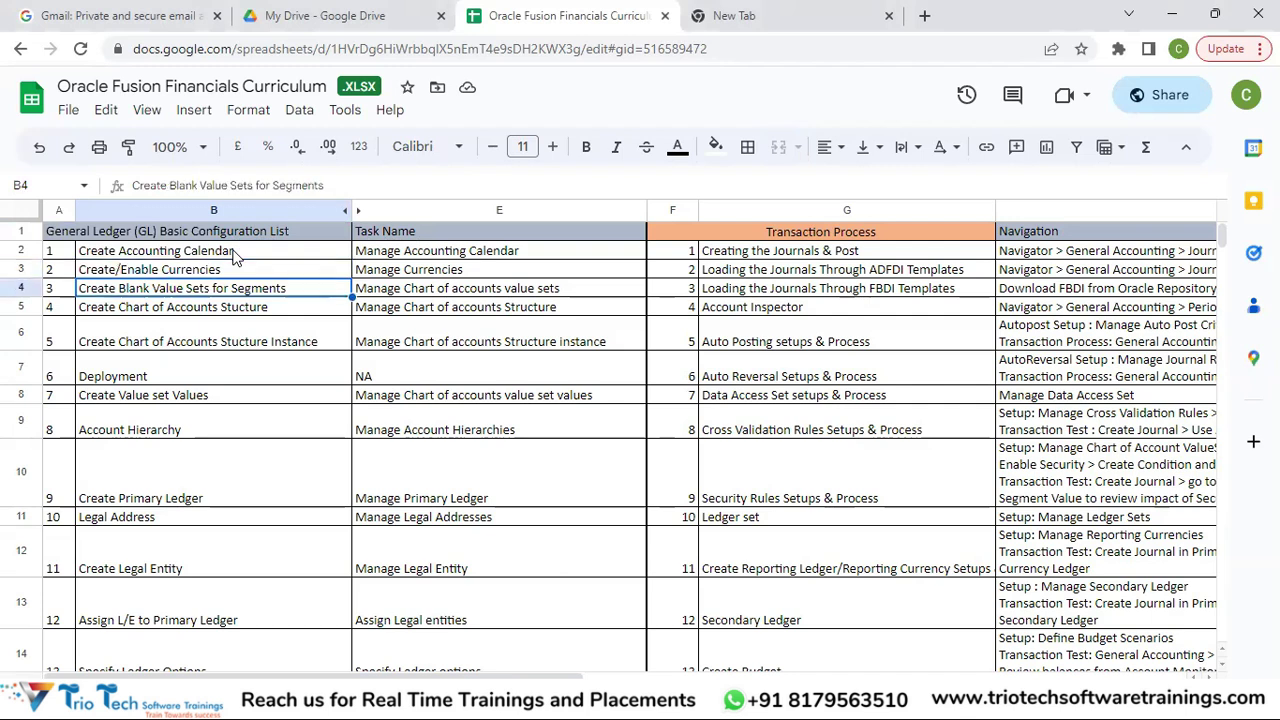
key(Down)
key(Down)
key(Down)
key(Up)
key(Up)
key(Down)
key(Down)
key(Down)
key(Down)
key(Down)
key(Down)
key(Up)
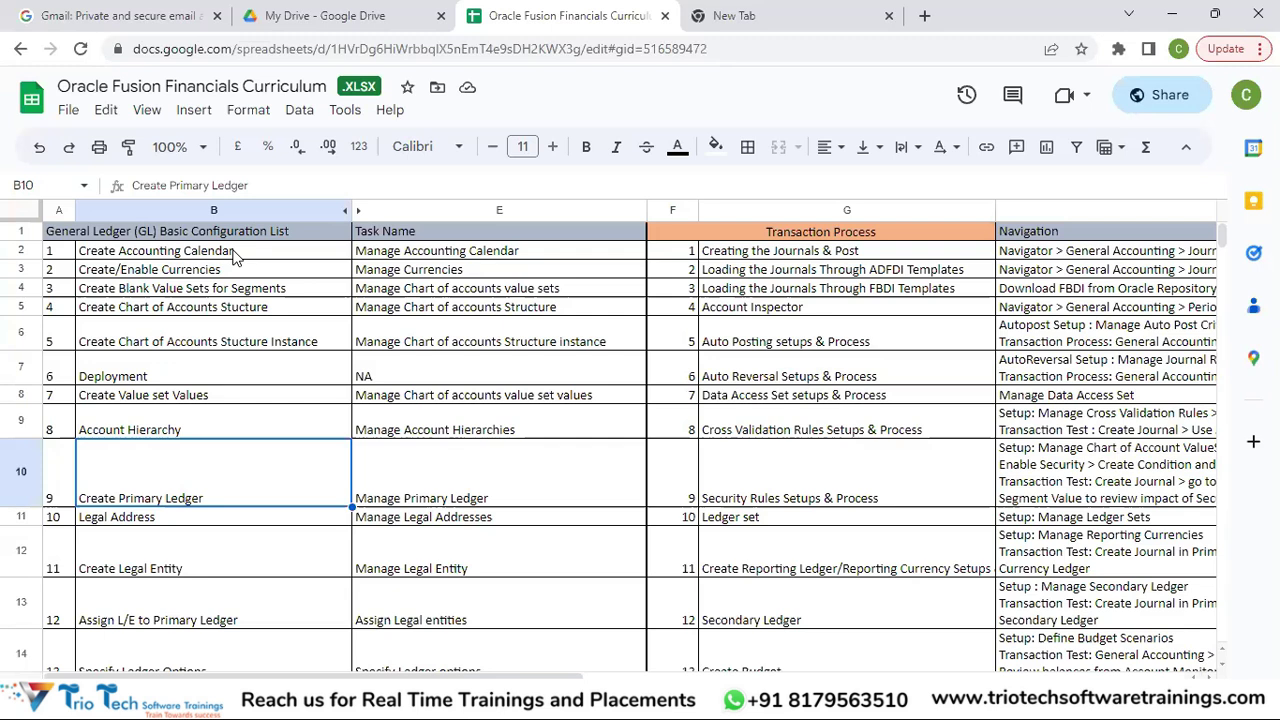
key(Down)
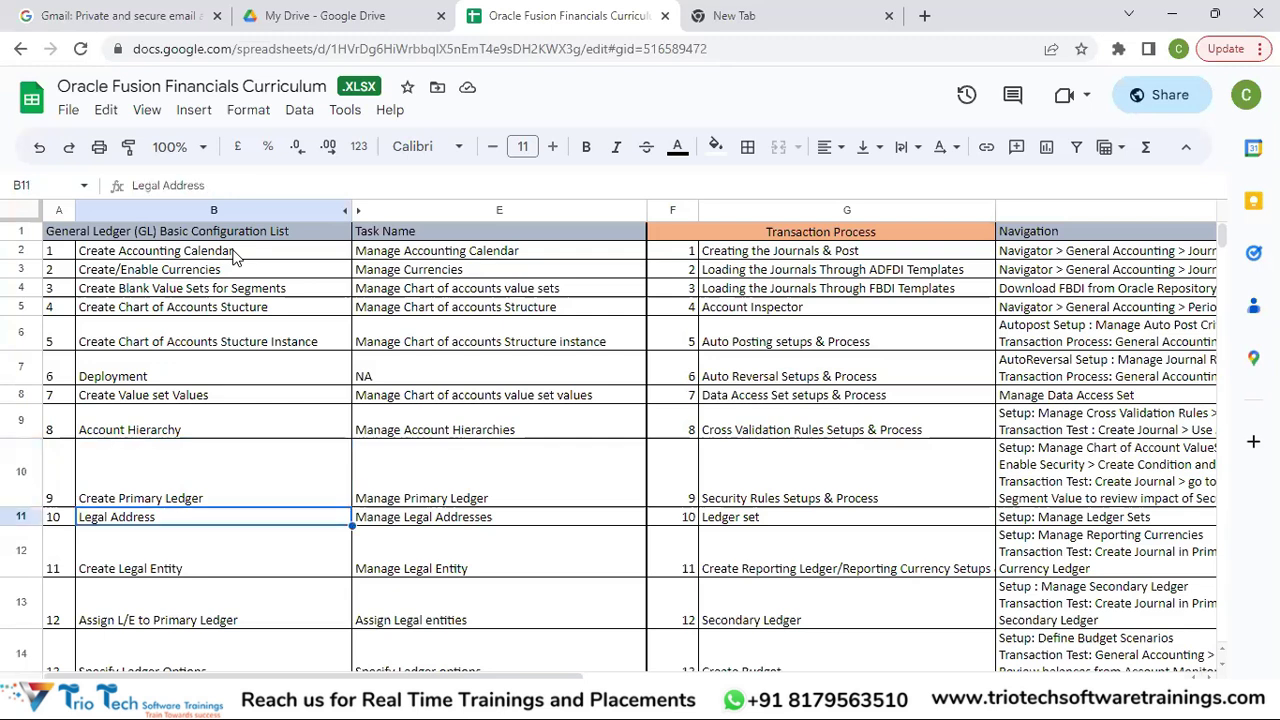
key(Down)
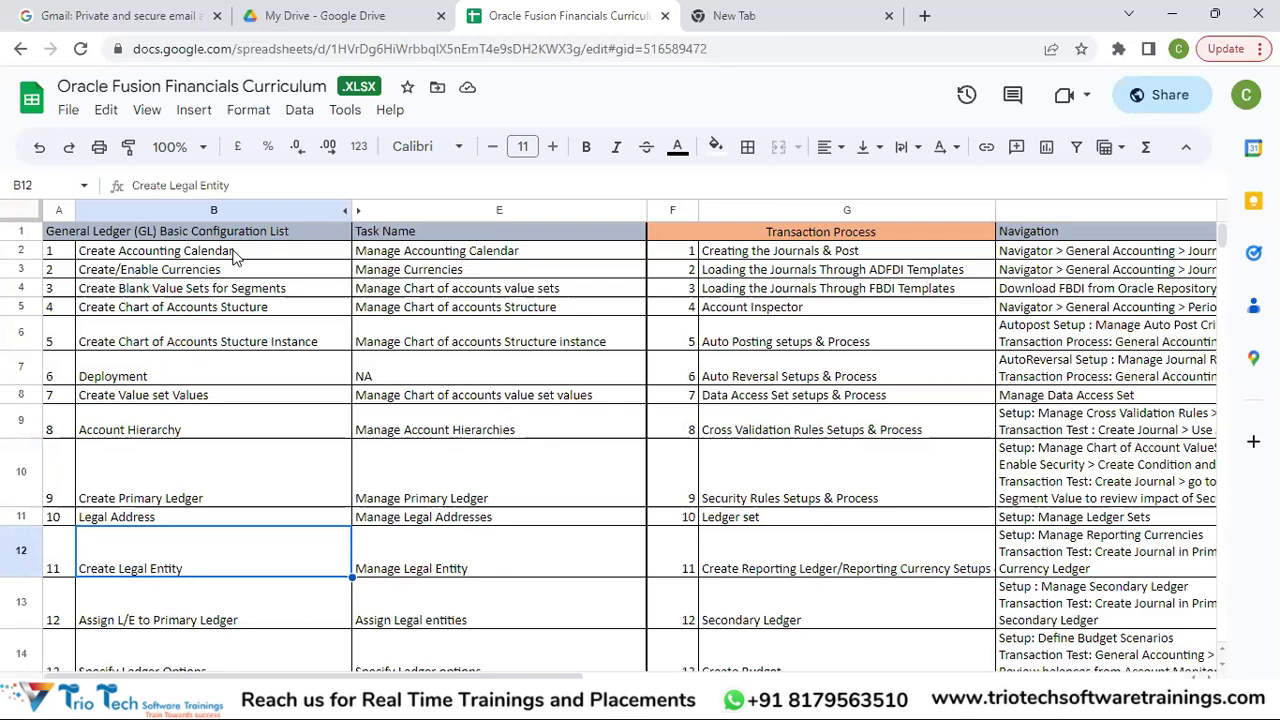
key(Down)
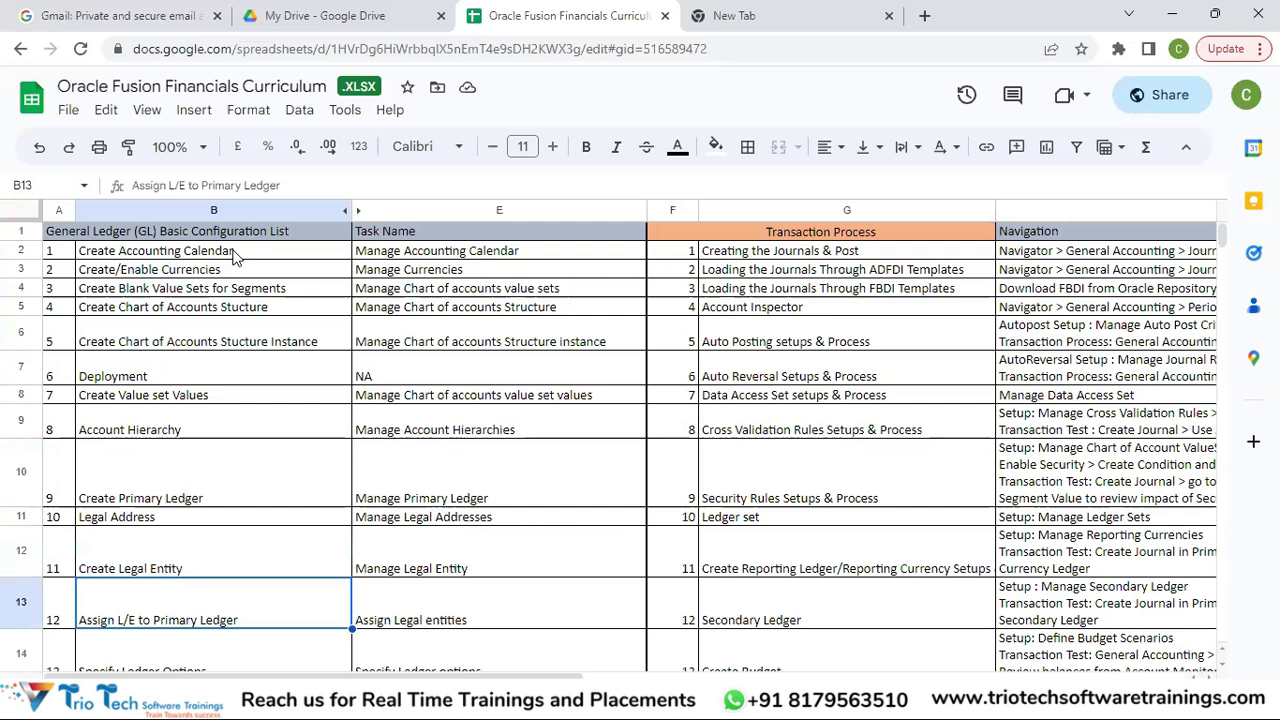
Review Account Hierarchy, LDAP JOBS and data access tasks, then the Navigation and Transaction Process headers.
key(Down)
key(Down)
key(Down)
key(Down)
key(Down)
key(Down)
key(Down)
key(Down)
key(Up)
key(Up)
key(Up)
key(Up)
key(Up)
key(Up)
key(Up)
key(Up)
key(Up)
key(Up)
key(Up)
key(Up)
key(Up)
key(Up)
key(Up)
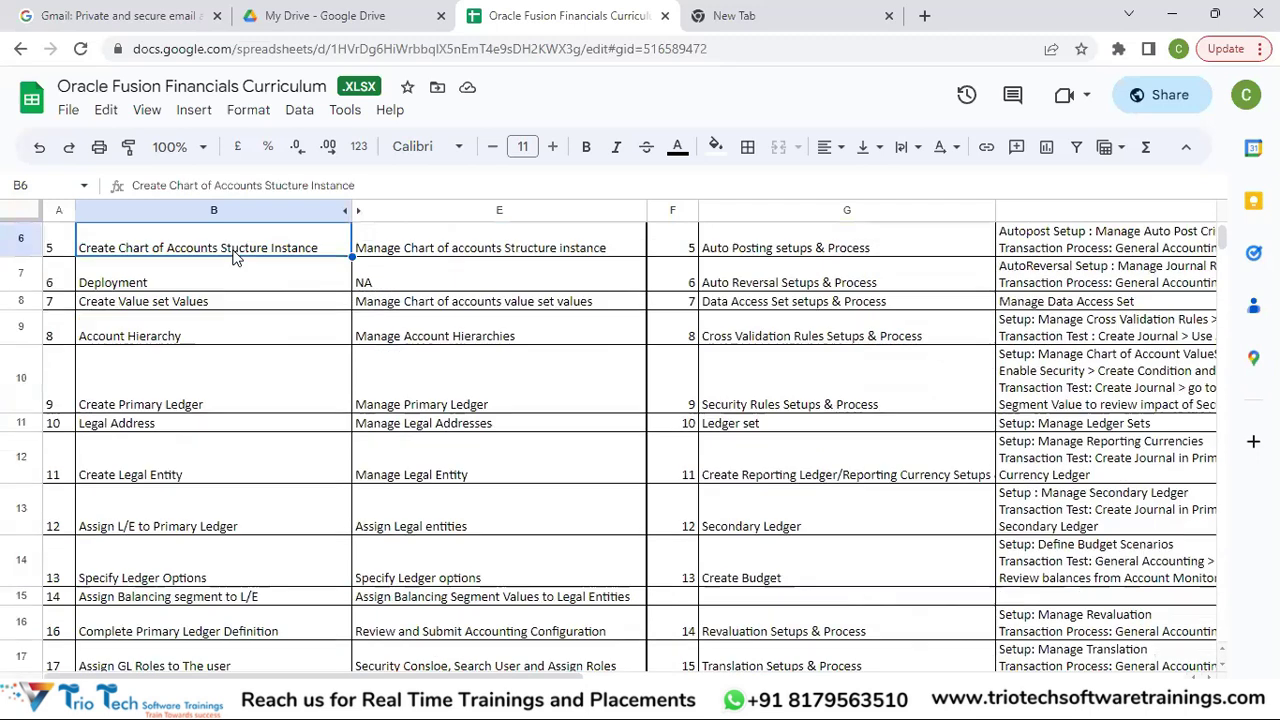
key(Up)
key(Up)
key(Up)
key(Up)
key(Up)
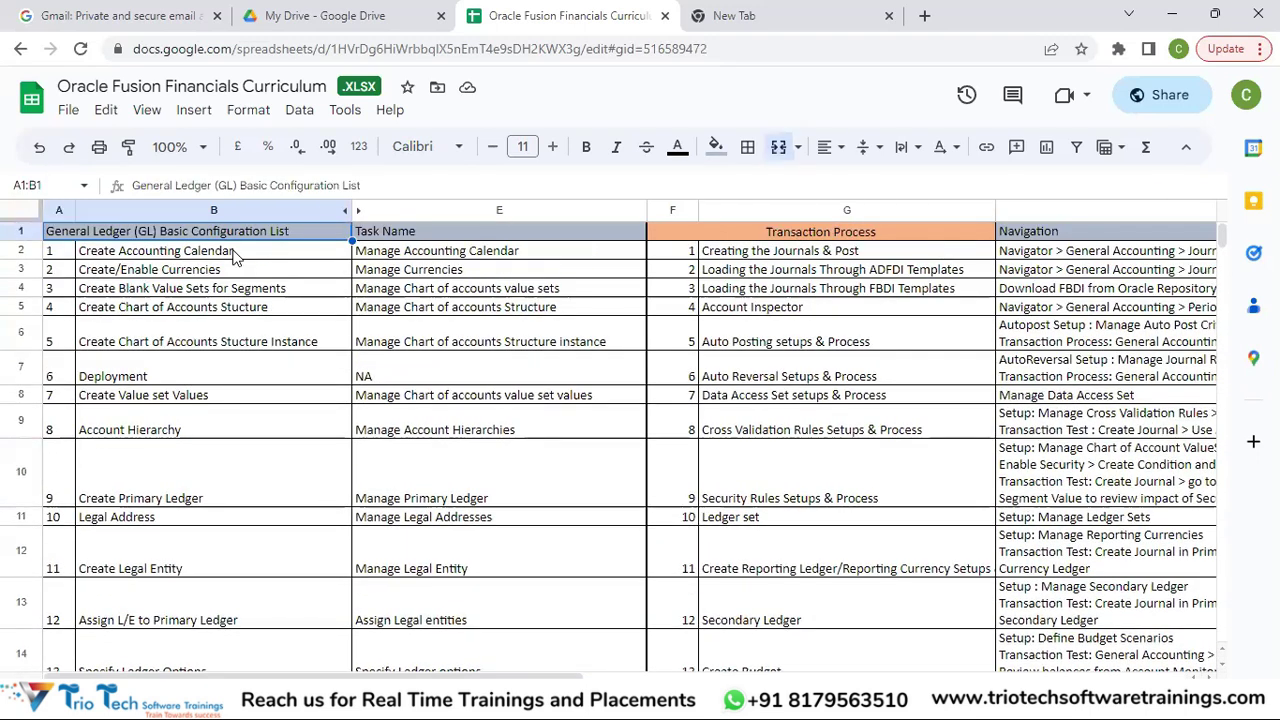
key(Down)
key(Down)
key(Down)
key(Down)
key(Down)
key(Down)
key(Down)
key(Down)
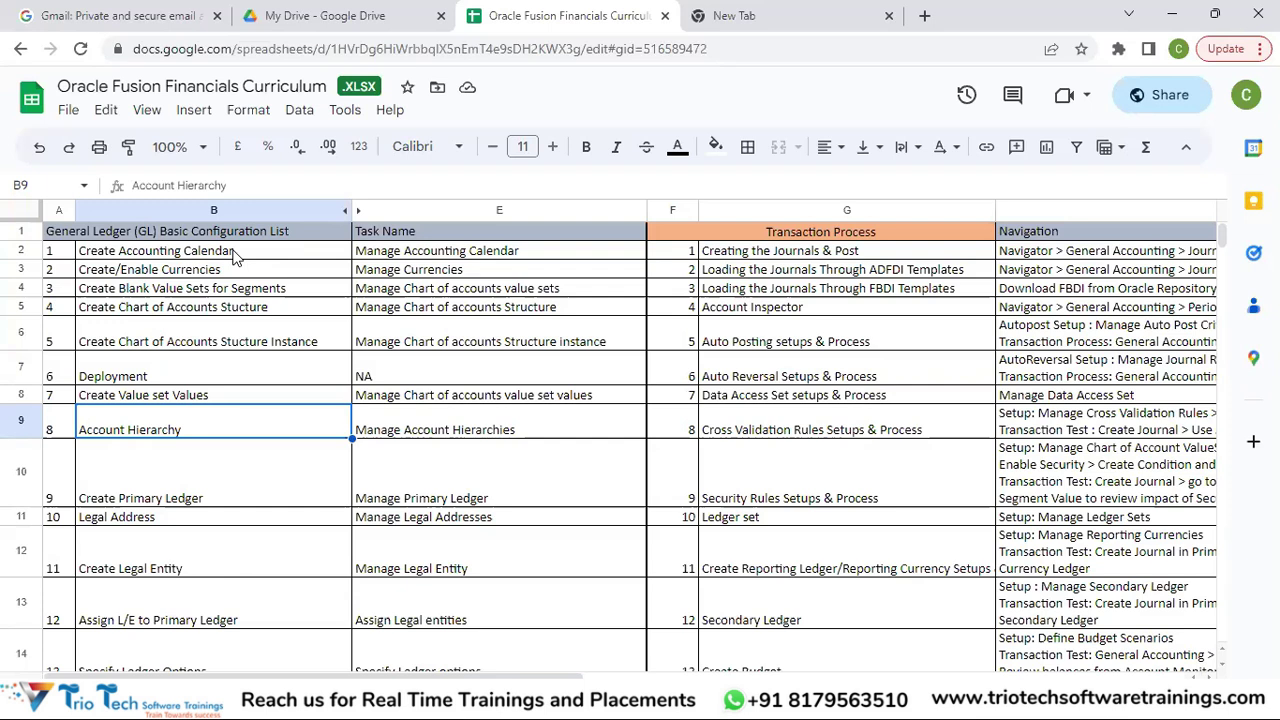
key(Down)
key(Down)
key(Down)
key(Down)
key(Down)
key(Down)
key(Down)
key(Down)
key(Down)
key(Down)
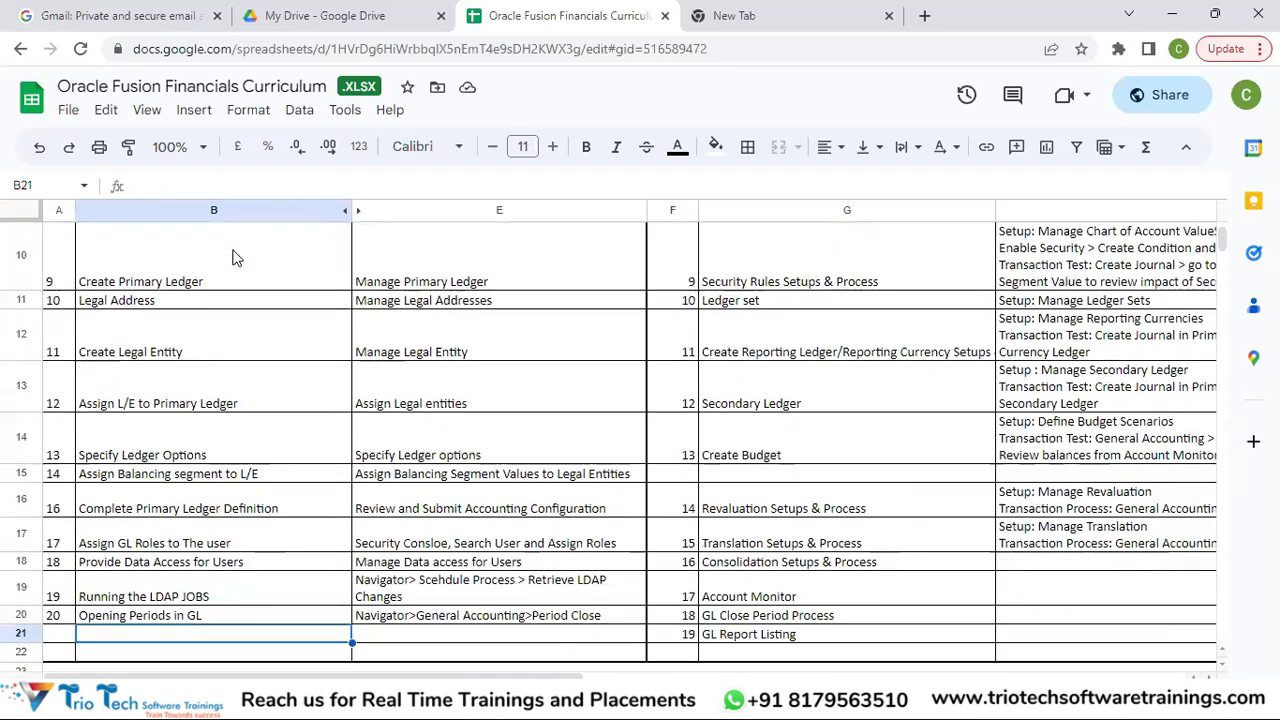
key(Up)
key(ctrl+Up)
key(Up)
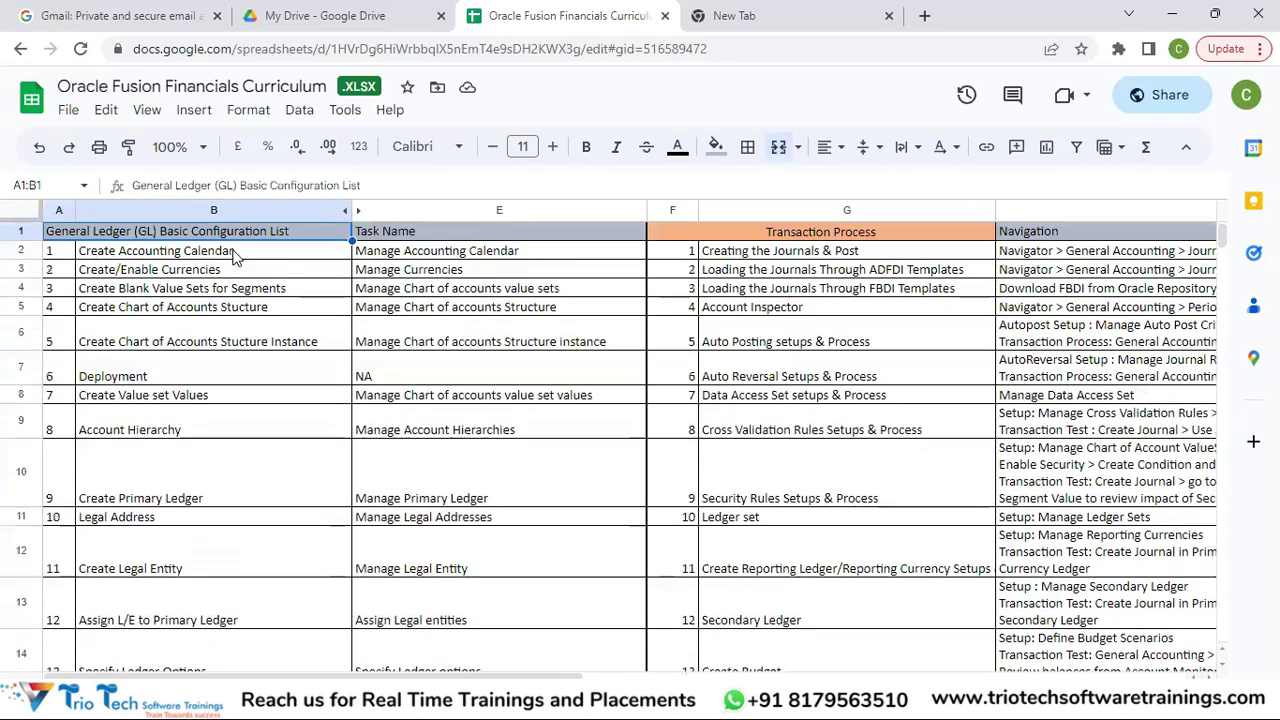
key(Right)
key(Right)
key(Right)
key(Left)
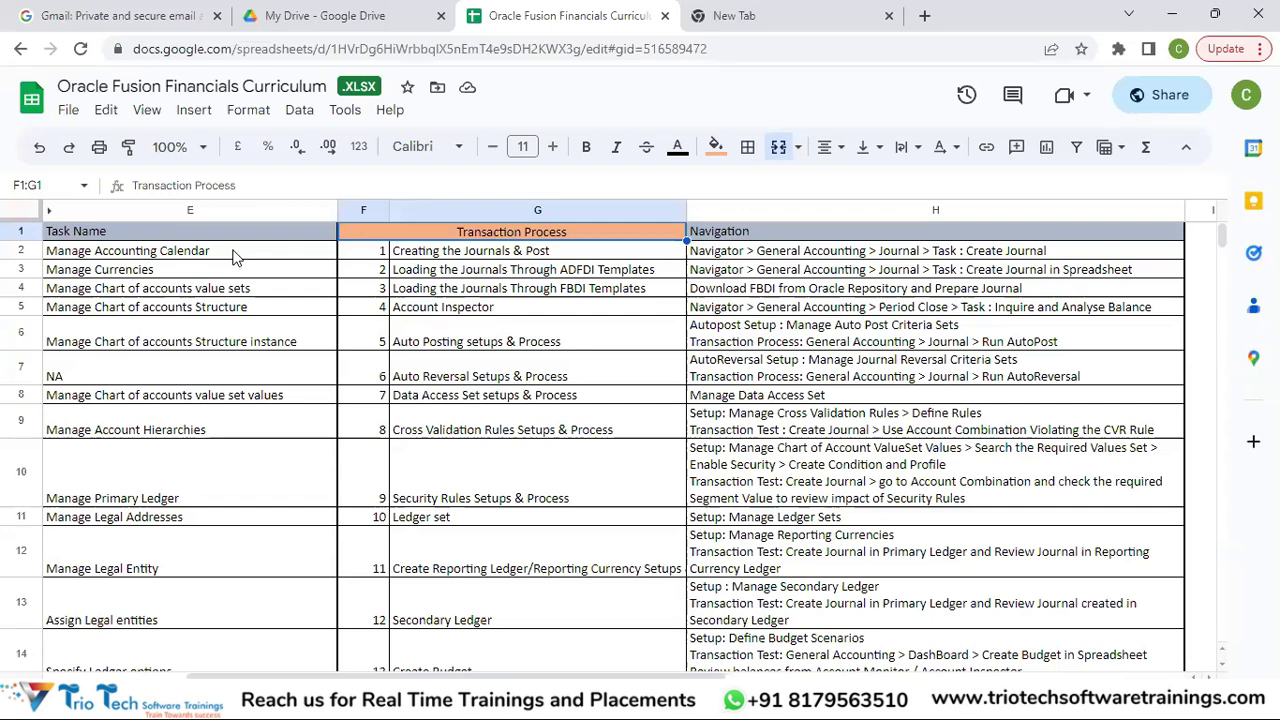
Review the transaction processes from Creating the Journals & Post through Translation Setups & Process.
key(Down)
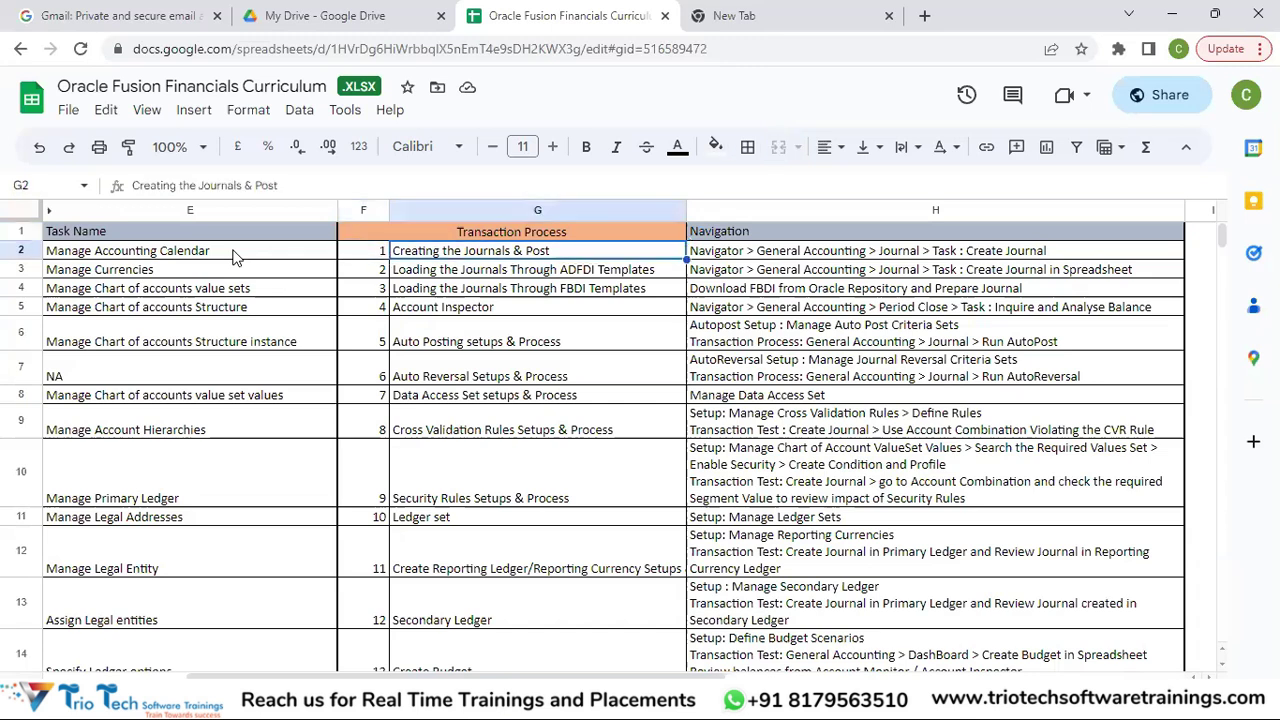
key(Down)
key(Down)
key(Down)
key(Down)
key(Down)
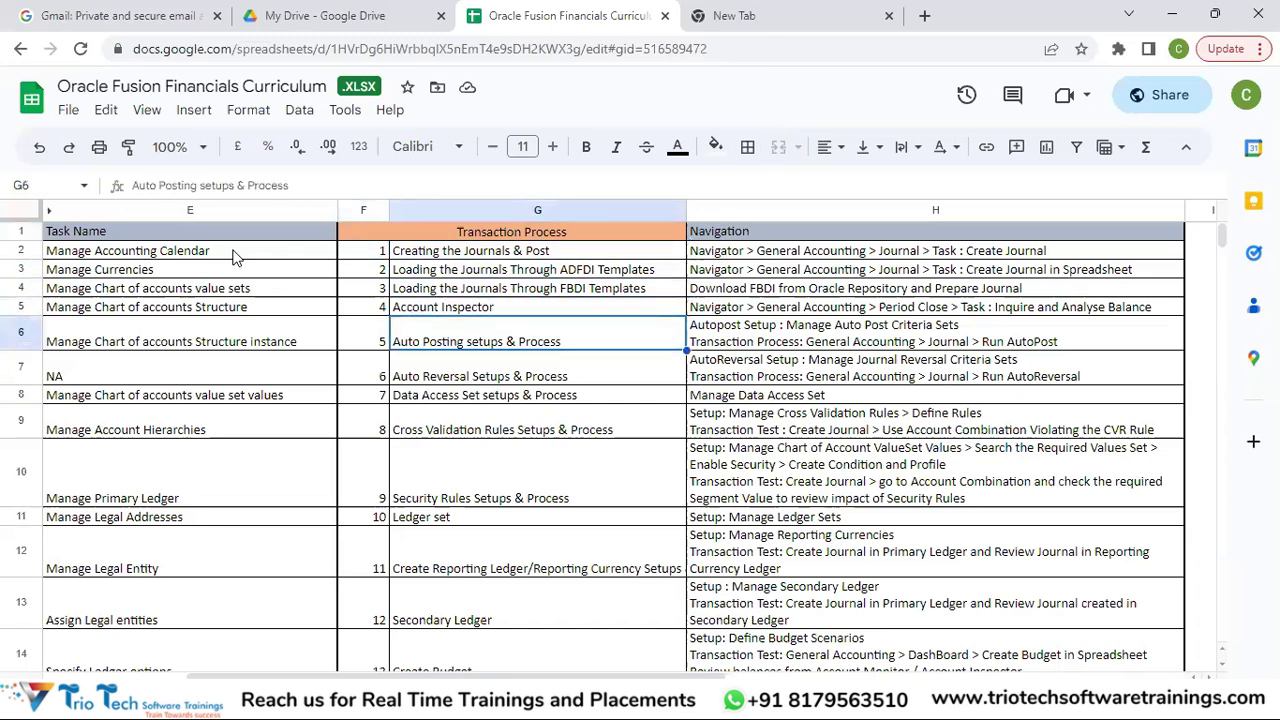
key(Up)
key(Up)
key(Up)
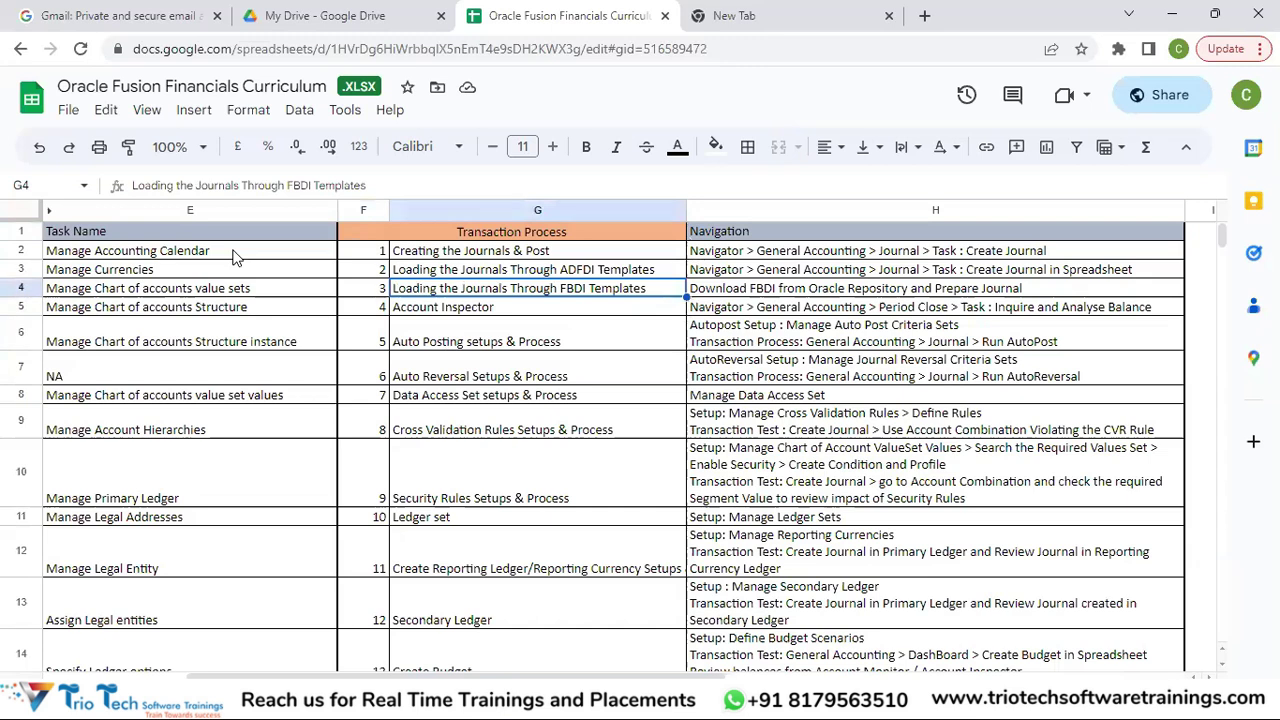
key(Up)
key(Up)
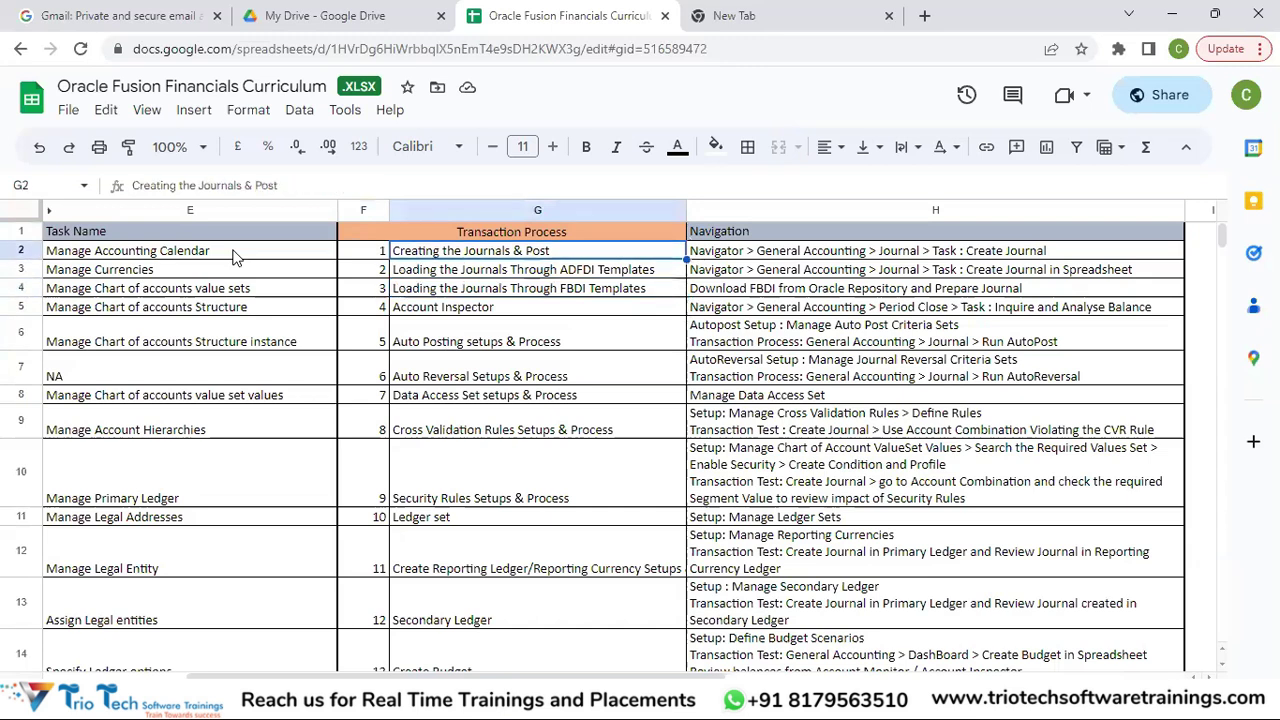
key(Down)
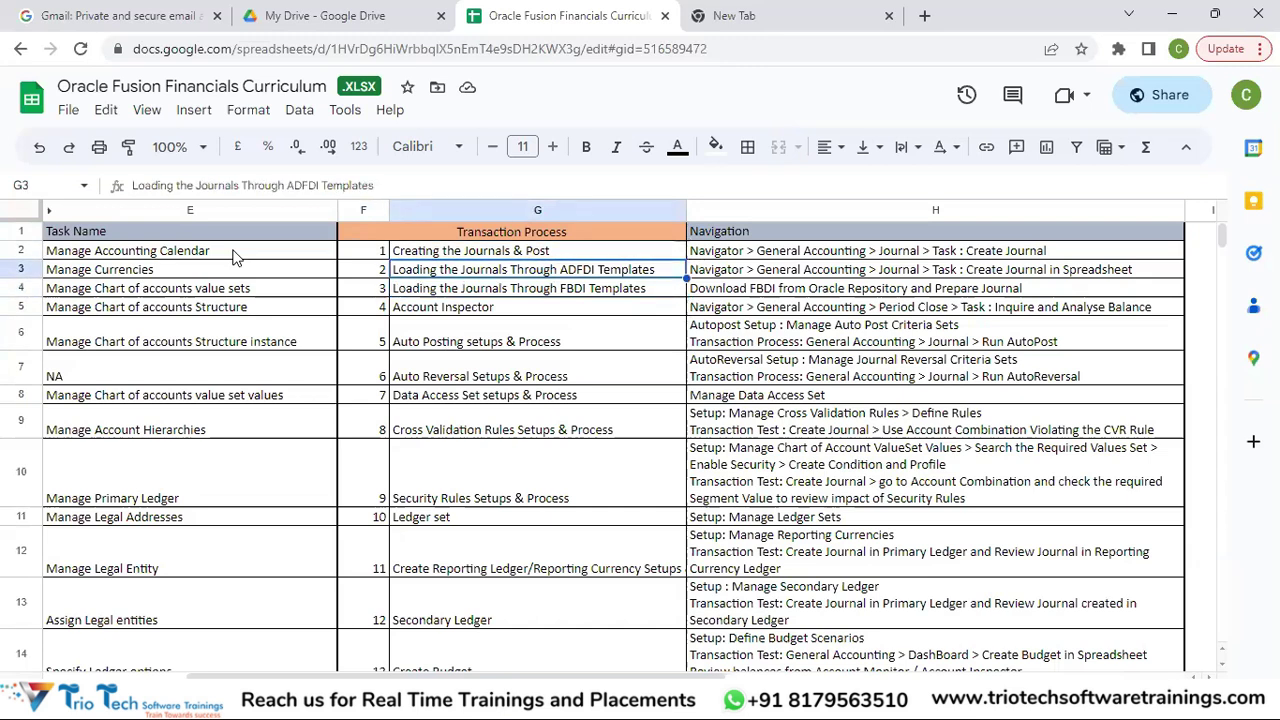
key(Up)
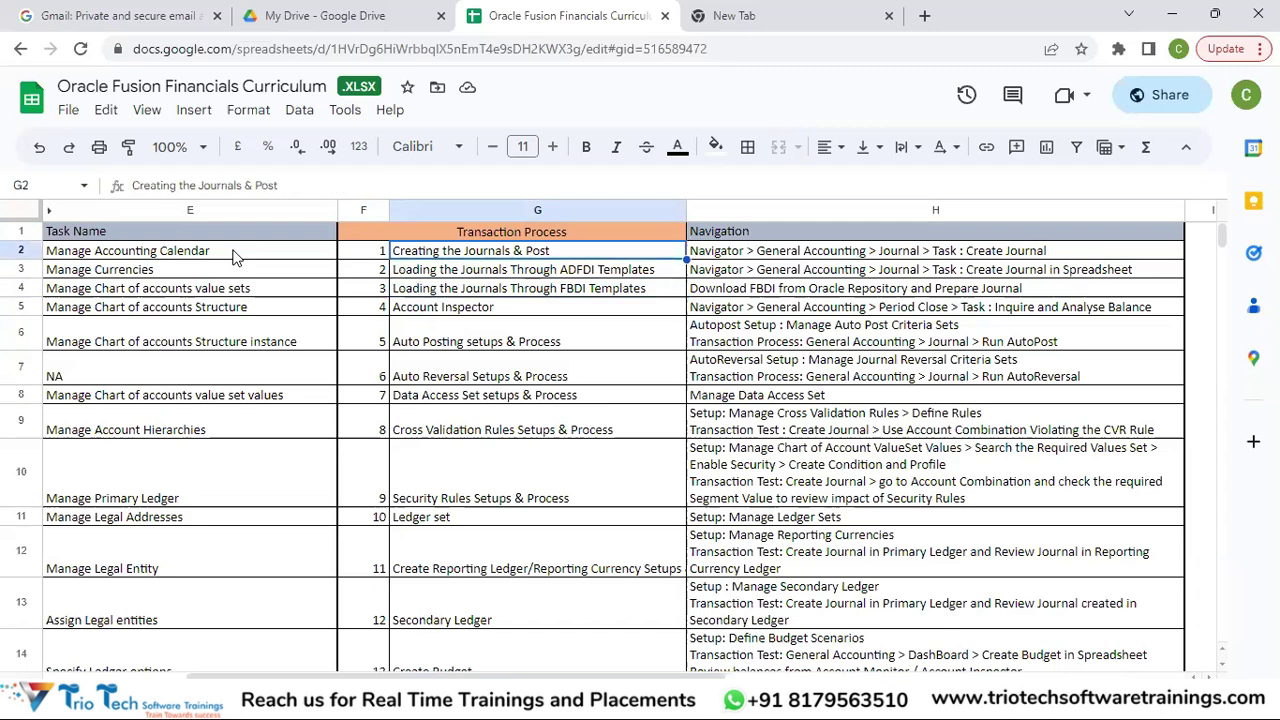
key(Down)
key(Down)
key(Down)
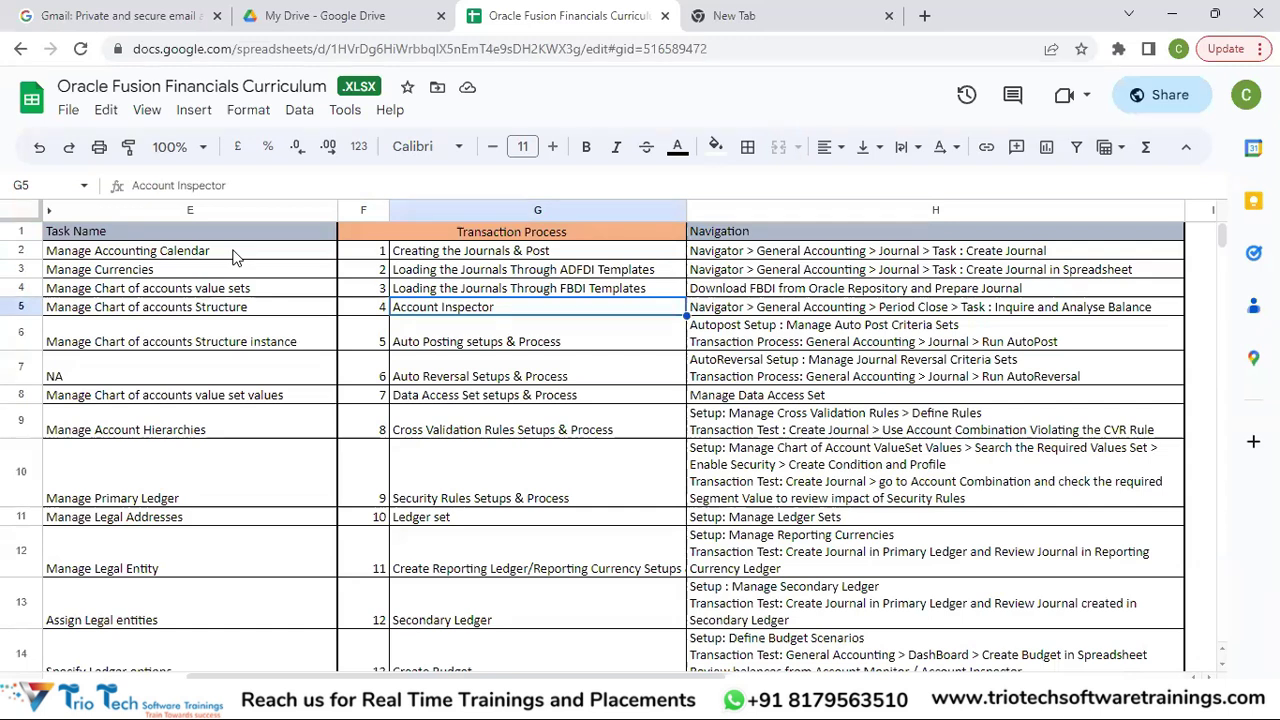
key(Down)
key(Down)
key(Down)
key(Down)
key(Down)
key(Down)
key(Down)
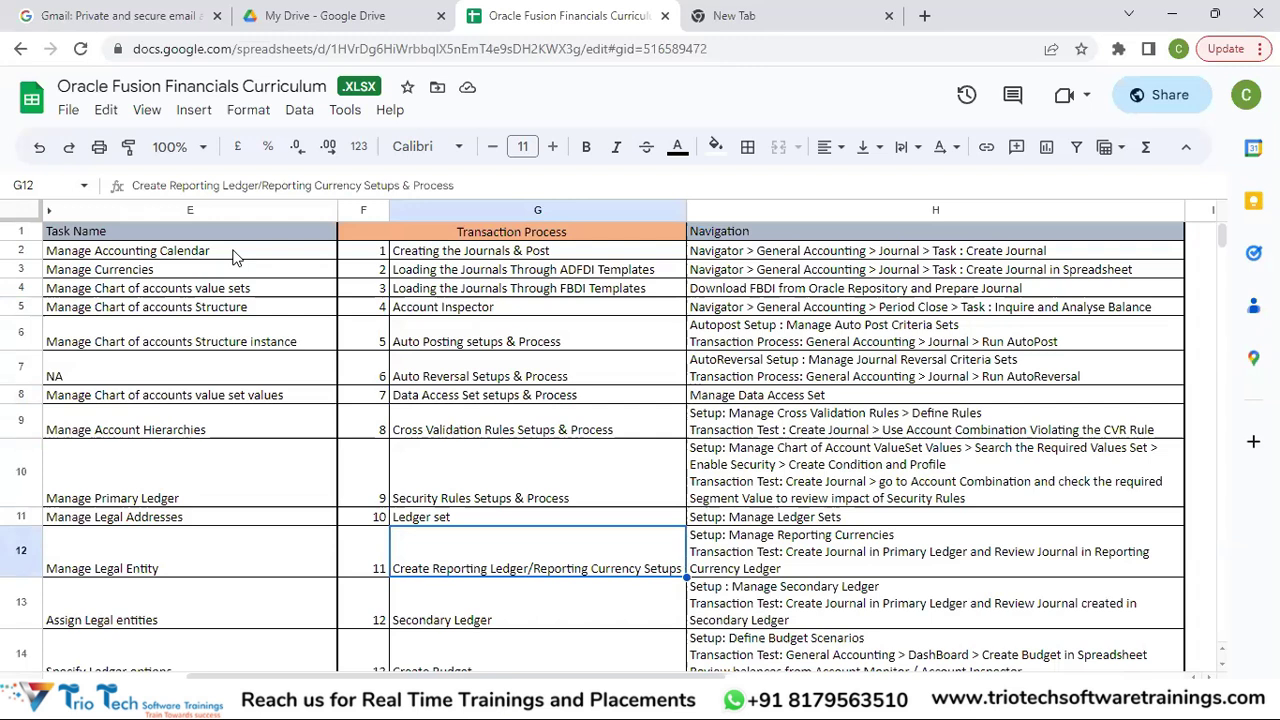
key(Down)
key(Down)
key(Down)
key(Down)
key(Down)
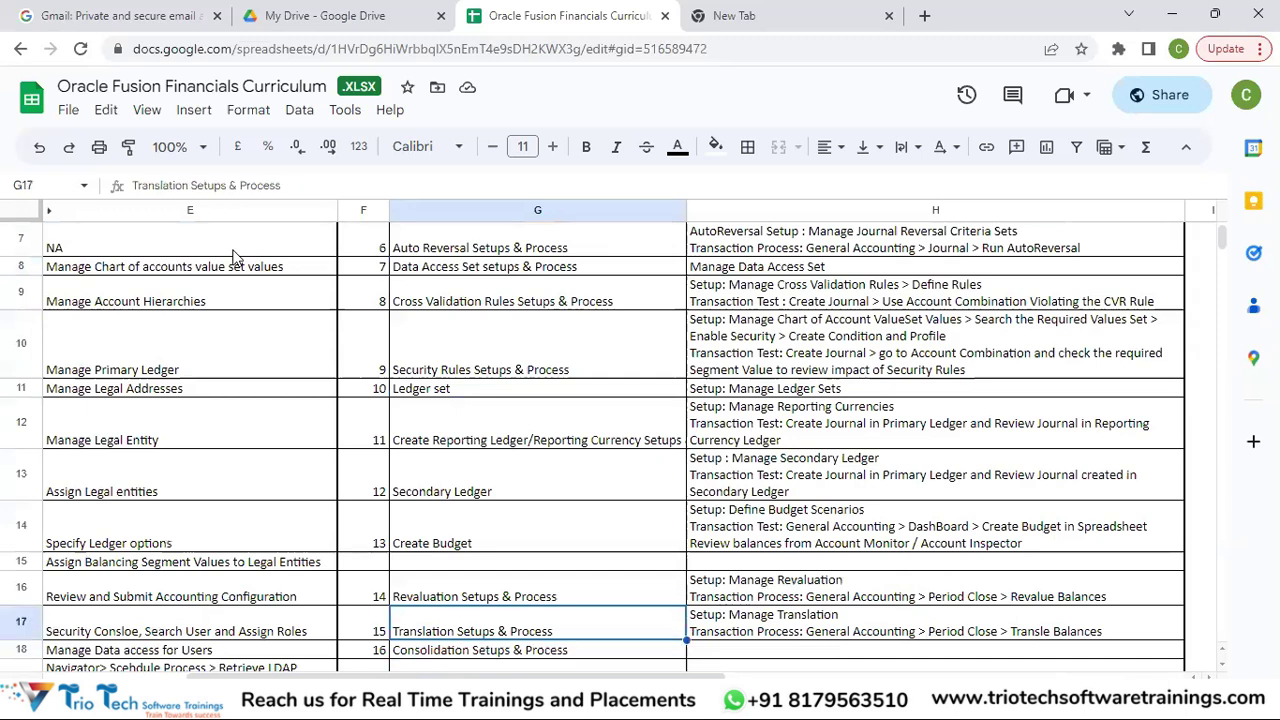
key(Up)
key(Up)
key(Up)
key(Up)
key(Up)
key(Up)
key(Up)
key(ctrl+Up)
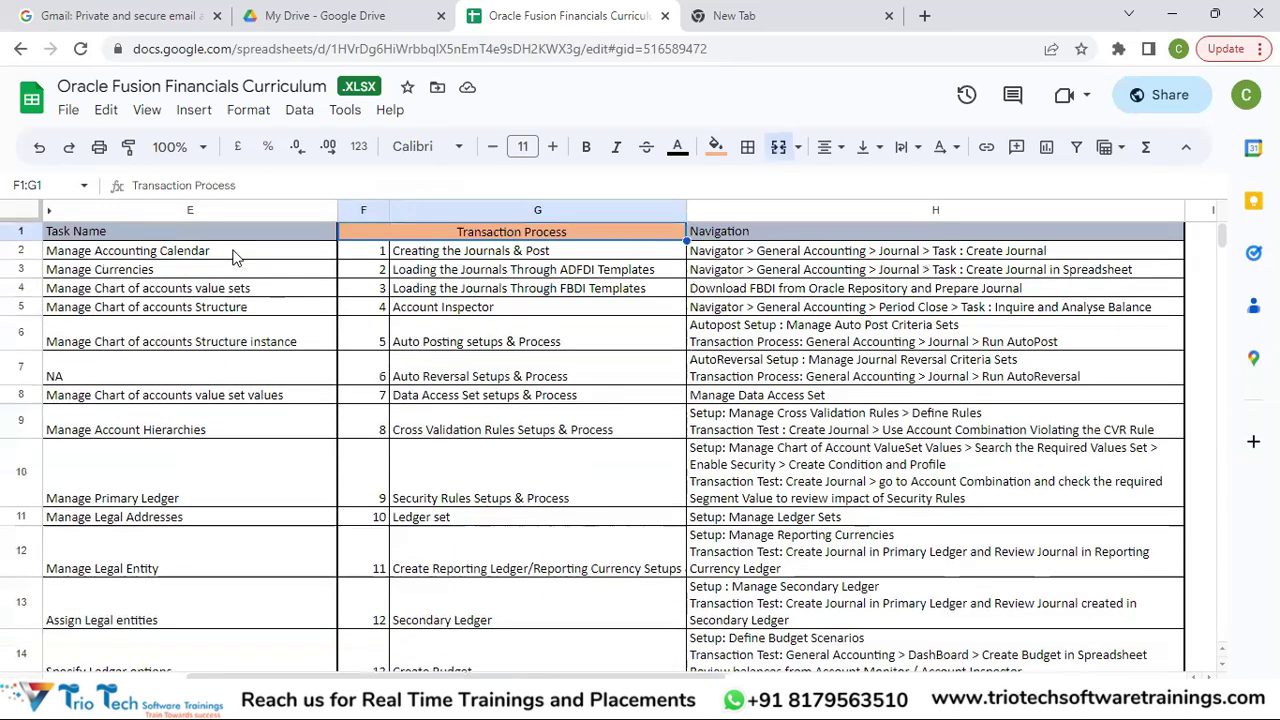
key(Down)
key(Up)
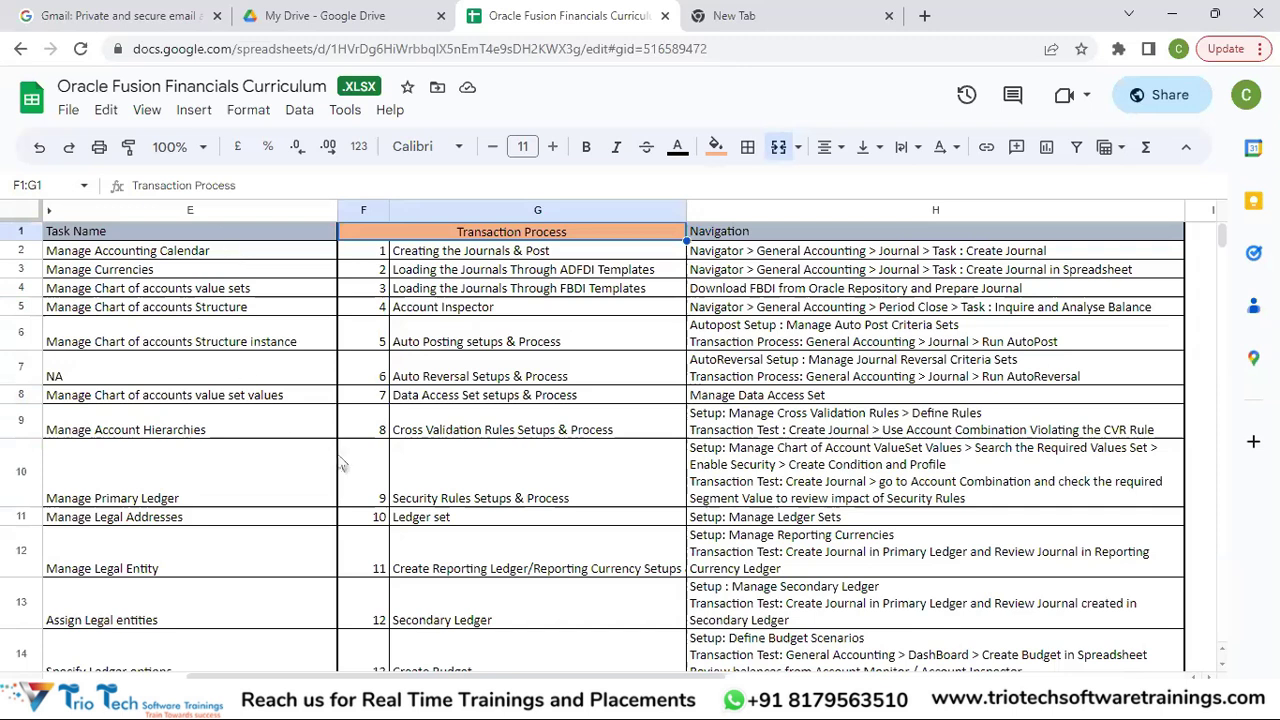
Switch to the AP Basic Configuration List and highlight the Create Supplier Address and Supplier Profile tasks.
click(260, 697)
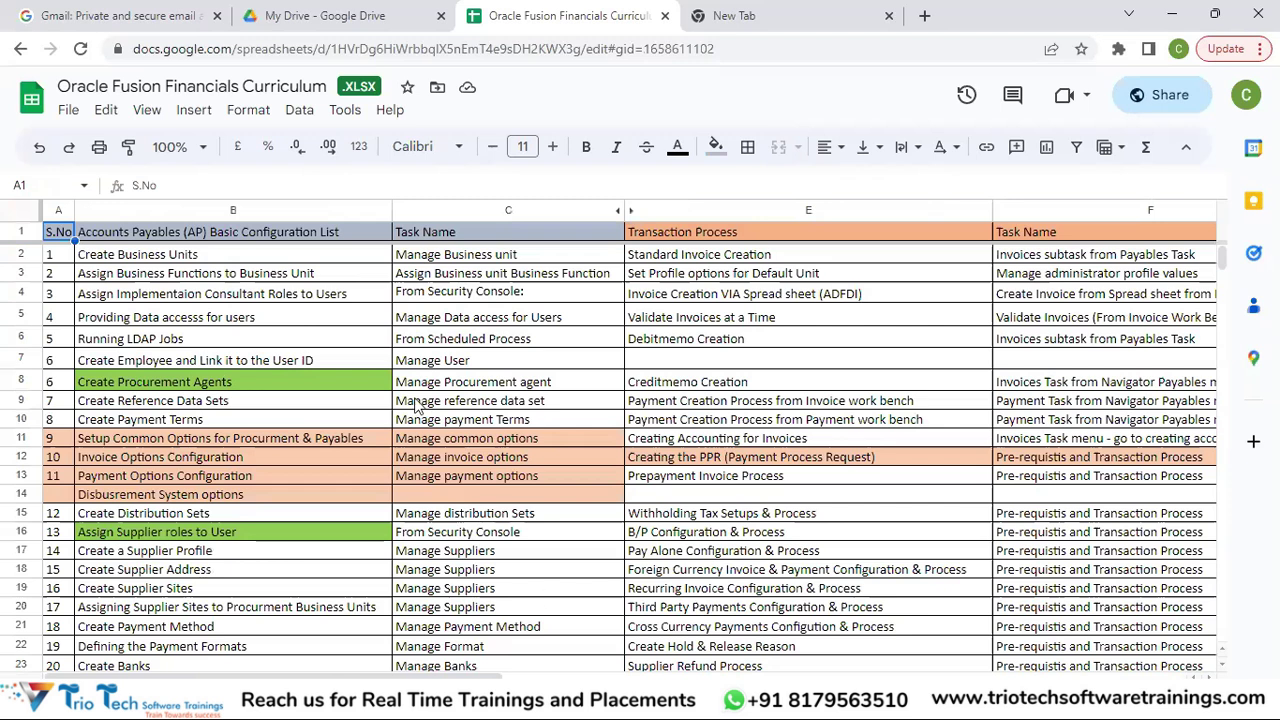
click(206, 234)
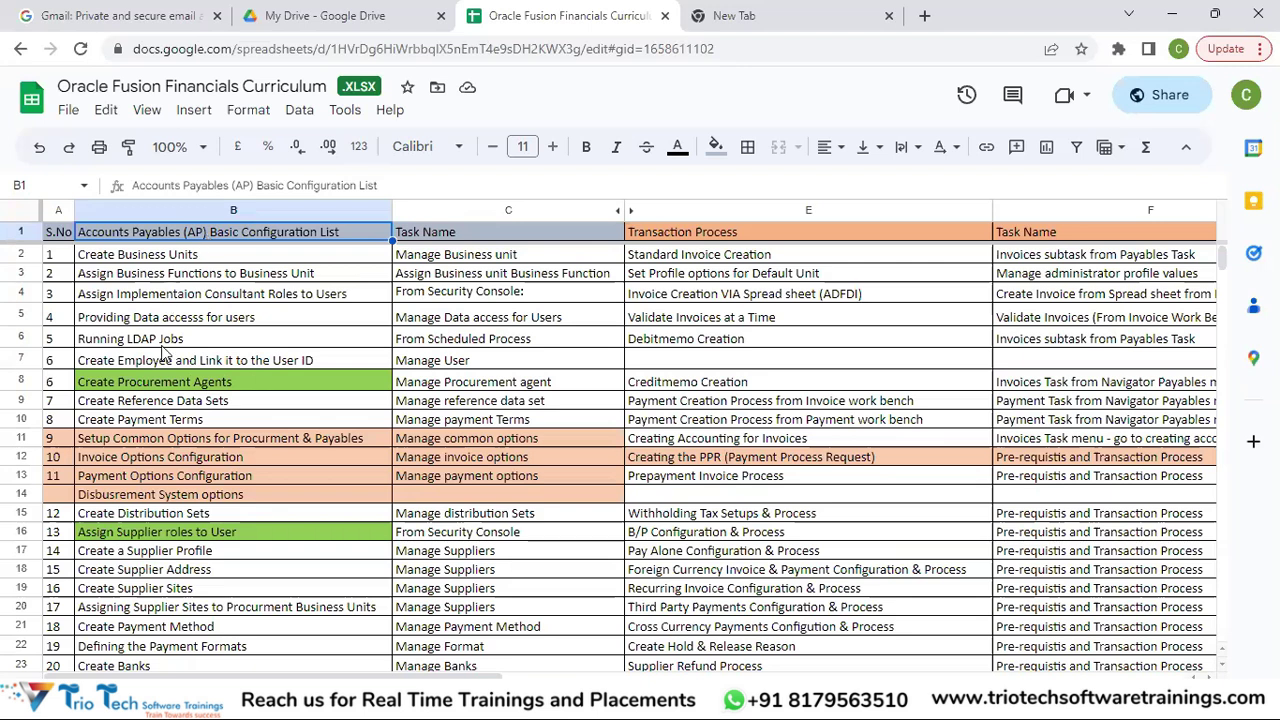
click(148, 571)
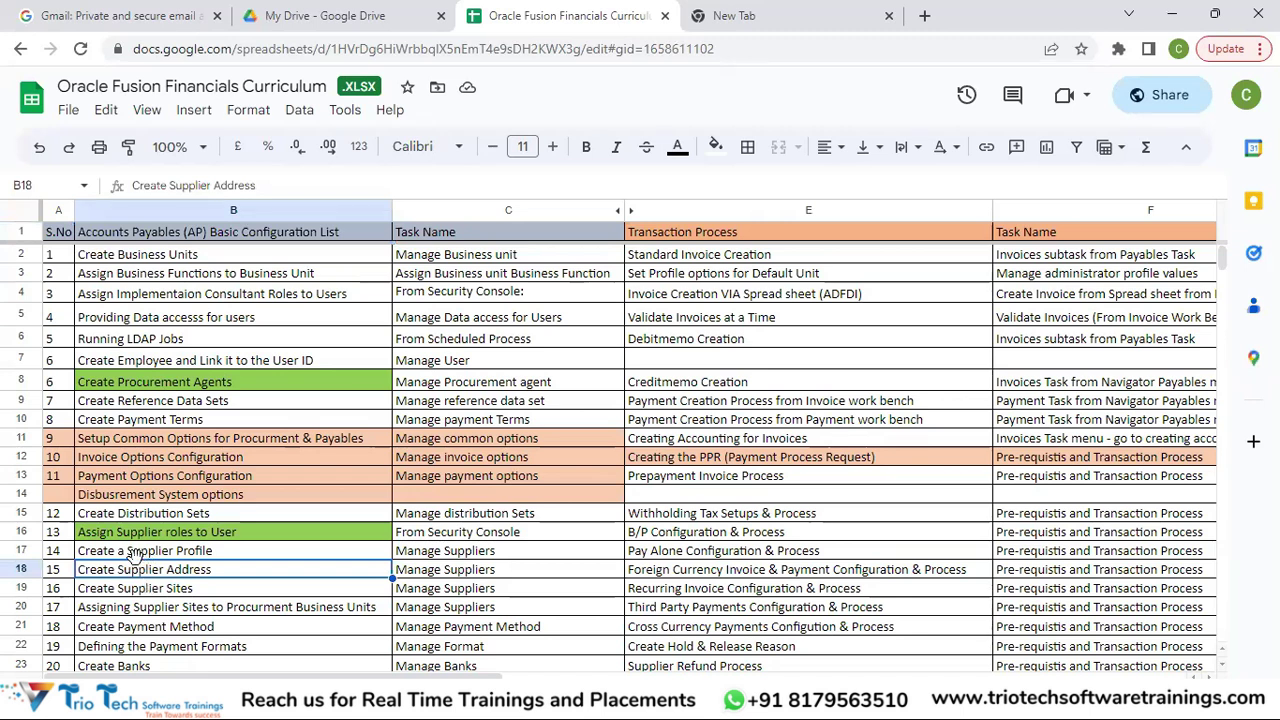
click(135, 553)
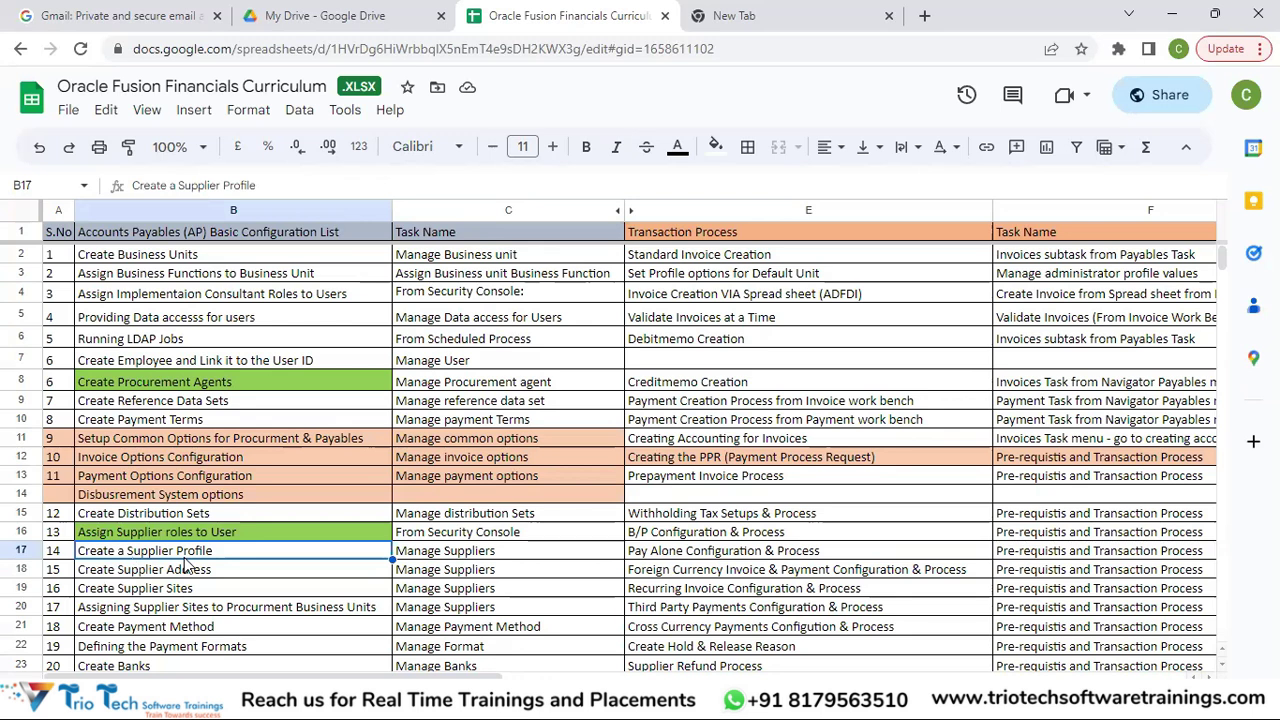
Walk the AP tasks from data access for users to LDAP jobs, then review the column headers.
click(183, 316)
key(Down)
key(Down)
key(Down)
key(Down)
key(Down)
key(Down)
key(Down)
key(Down)
key(Down)
key(Down)
key(Down)
key(Down)
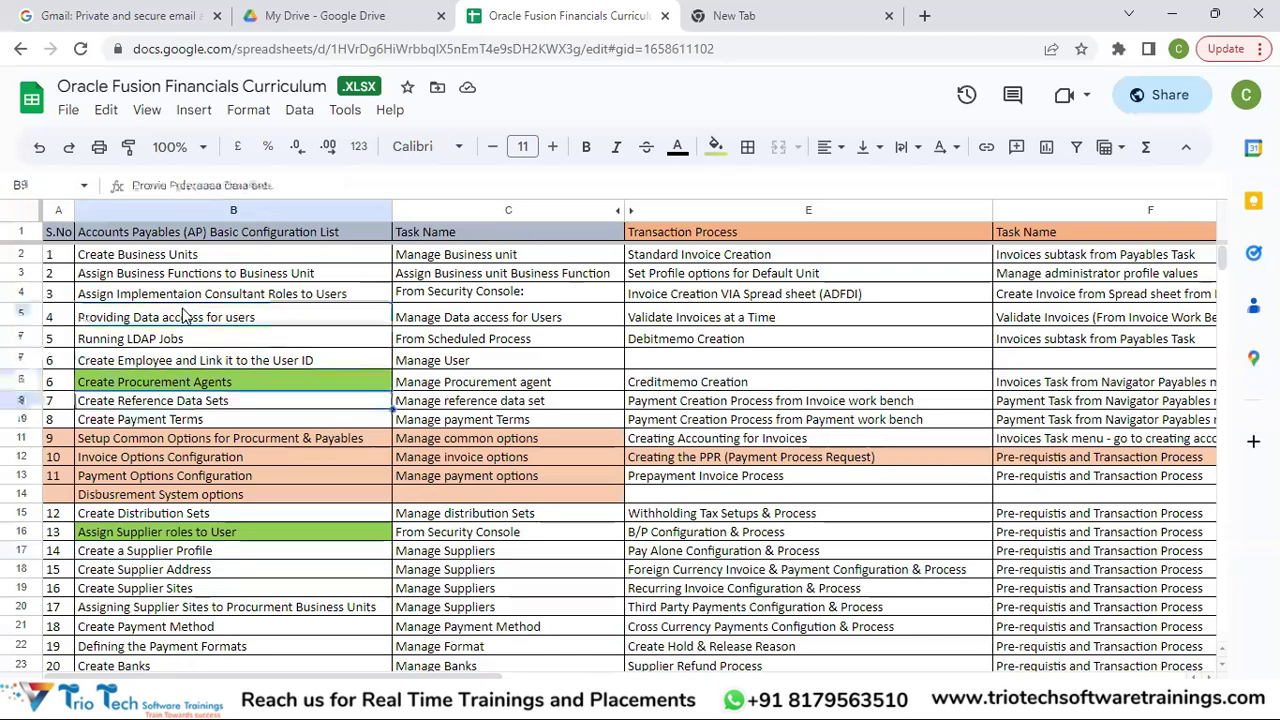
key(Down)
key(Down)
key(Down)
key(Down)
key(Down)
key(Down)
key(Down)
key(Down)
key(Down)
key(Down)
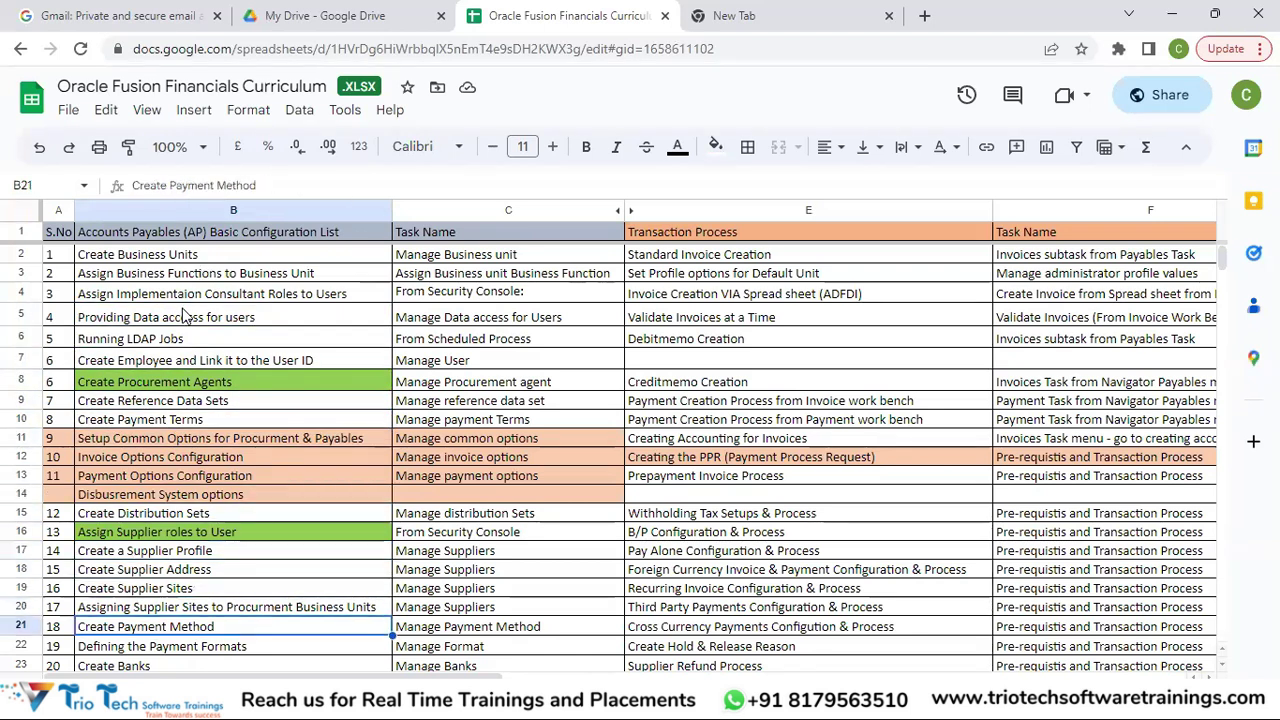
key(Down)
key(Down)
key(Down)
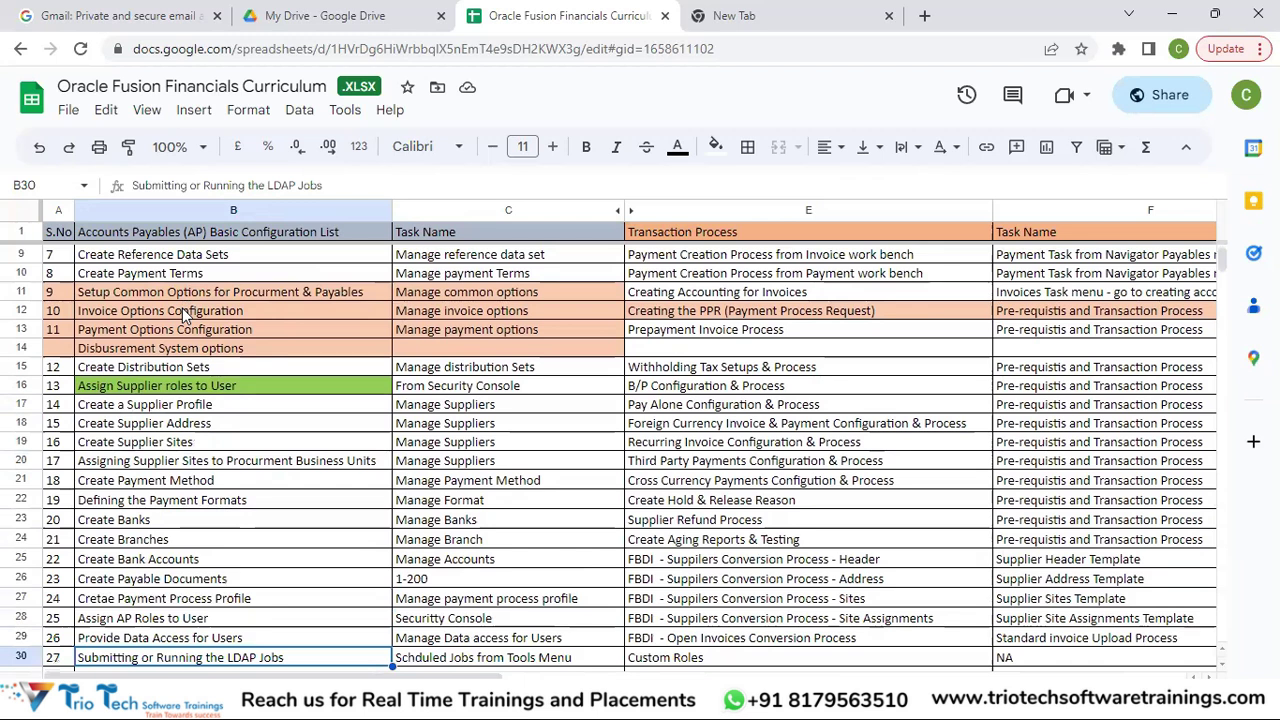
key(Down)
key(Up)
key(Up)
key(Up)
key(Up)
key(Up)
key(Up)
key(Up)
key(Up)
key(Up)
key(Up)
key(Up)
key(Up)
key(Up)
key(Up)
key(Up)
key(Up)
key(Up)
key(Up)
key(Up)
key(Up)
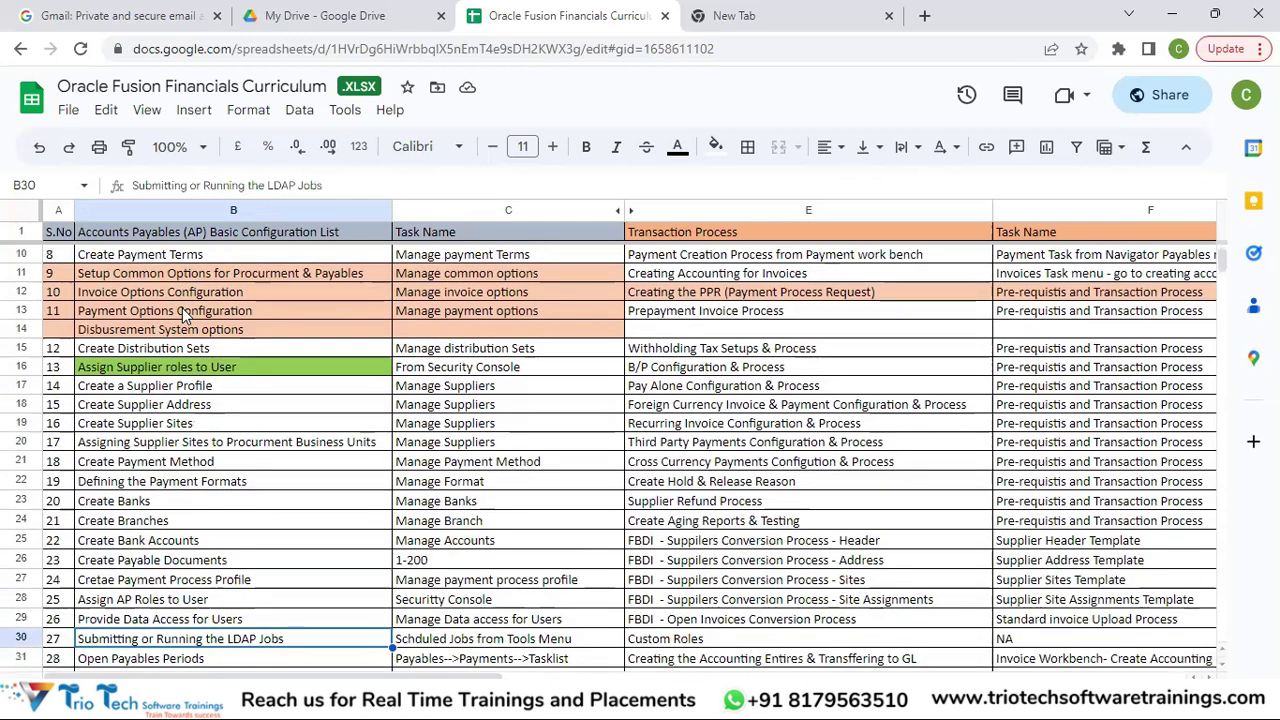
key(Up)
key(Up)
key(Up)
key(Up)
key(Up)
key(Up)
key(Up)
key(Up)
key(Right)
key(Right)
key(Right)
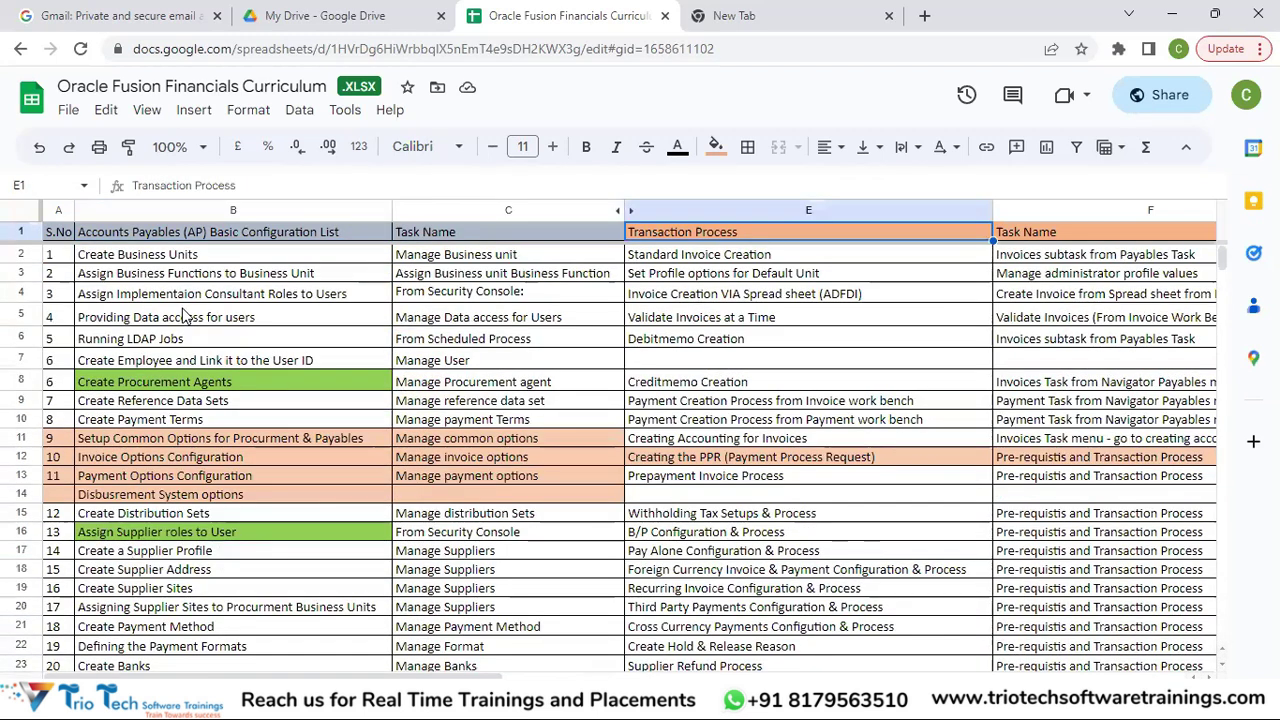
key(Left)
key(Left)
key(Right)
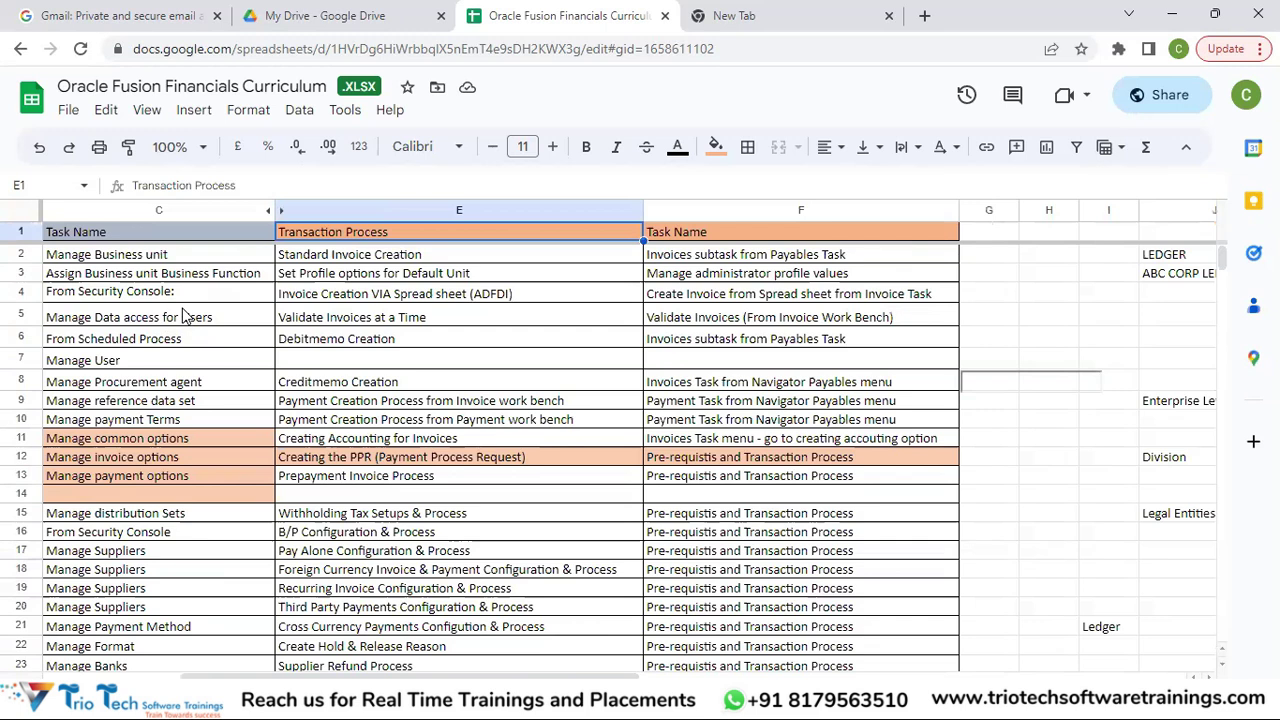
Review AP transaction processes around Standard Invoice Creation and its matching task name.
key(Down)
key(Down)
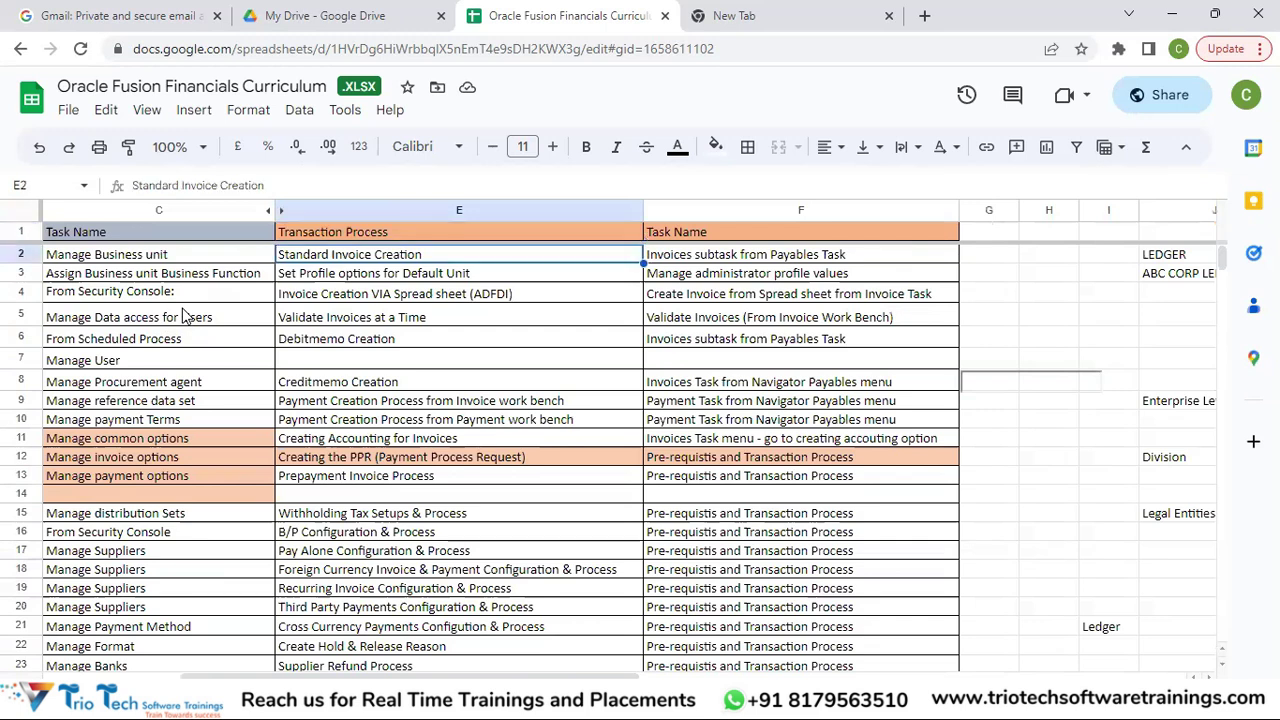
key(Down)
key(Down)
key(Up)
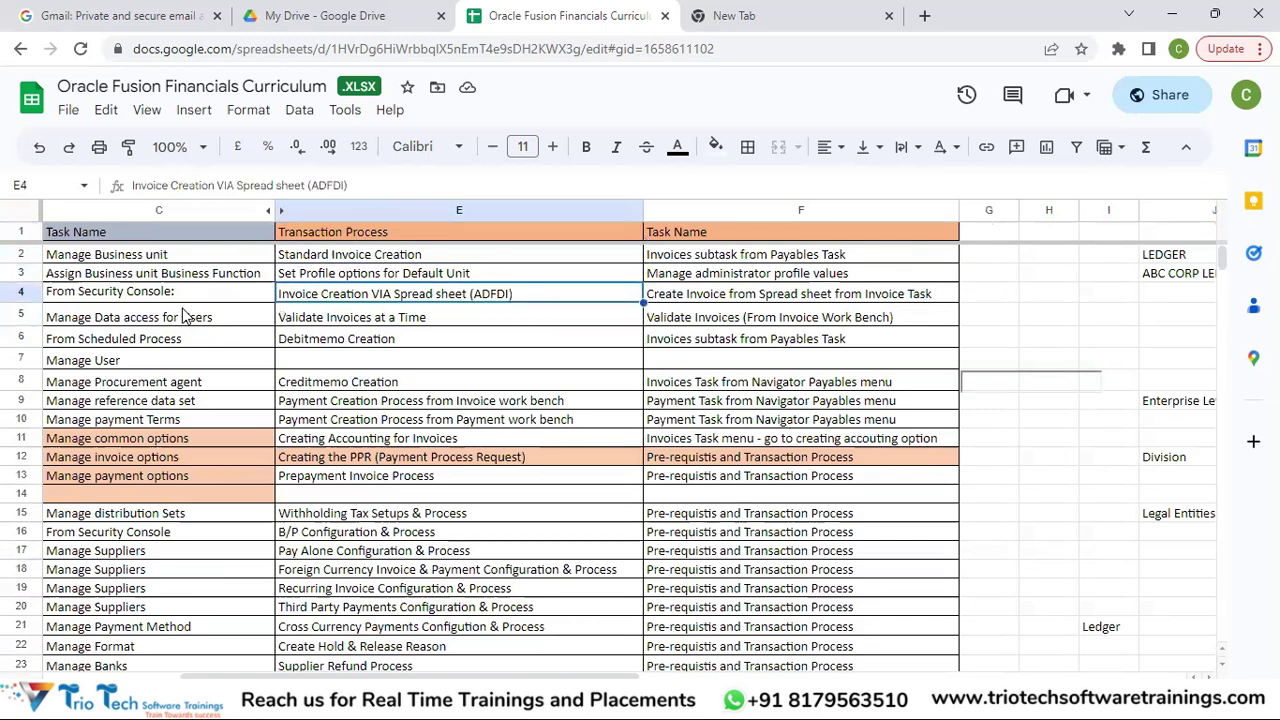
key(Up)
key(Up)
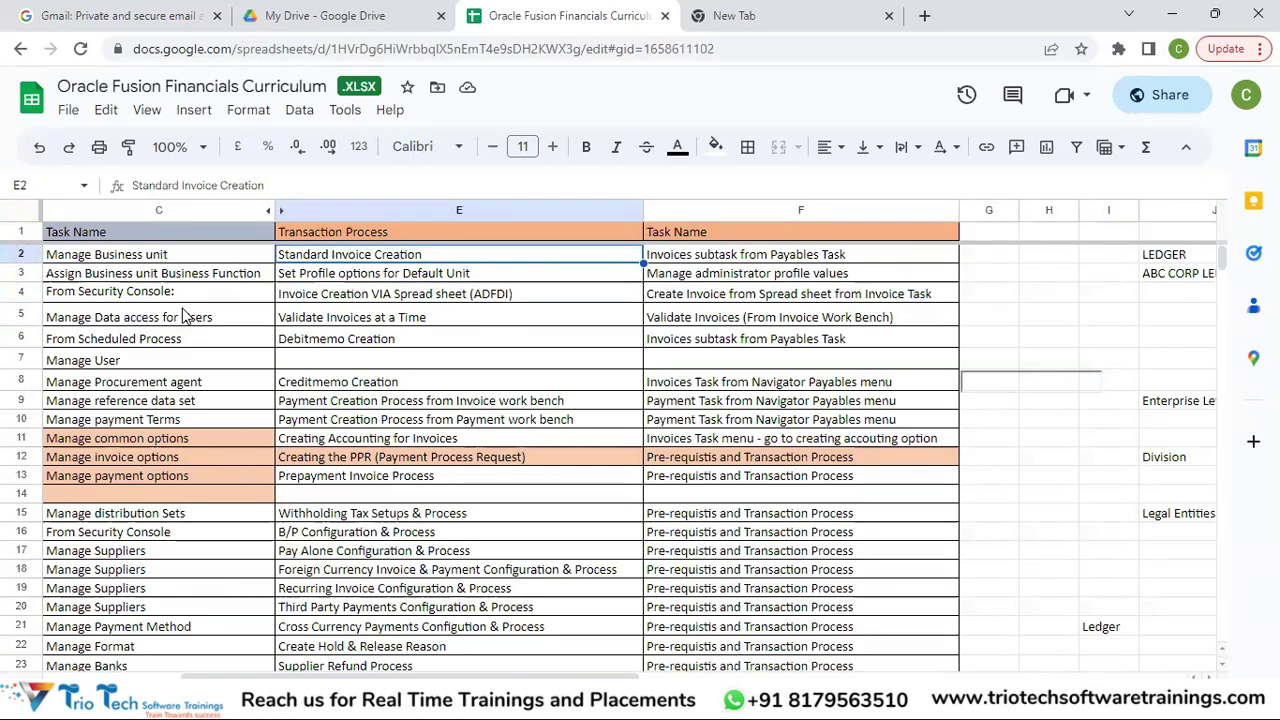
key(Down)
key(Up)
key(Right)
key(Left)
Continue down to the invoice work bench payment entry, then move to the Accounts Receivables sheet.
key(Down)
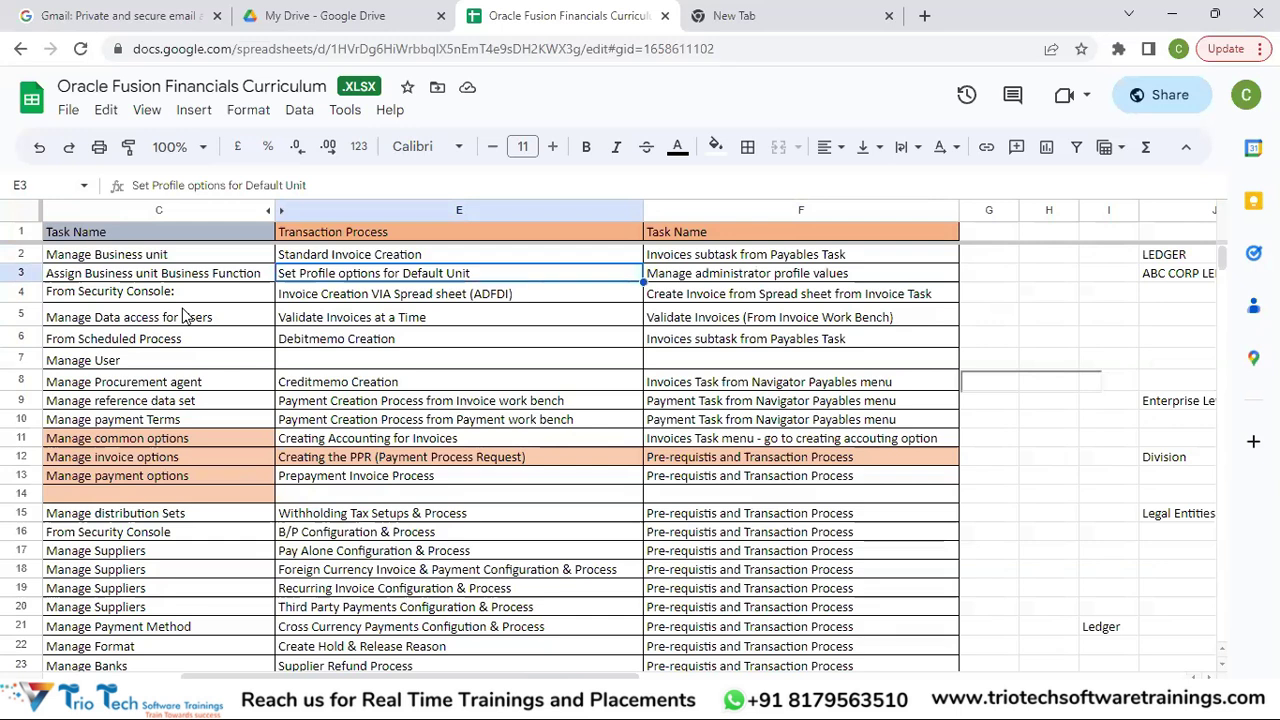
key(Down)
key(Up)
key(Up)
key(Up)
key(Down)
key(Down)
key(Down)
key(Down)
key(Down)
key(Up)
key(Up)
key(Up)
key(Up)
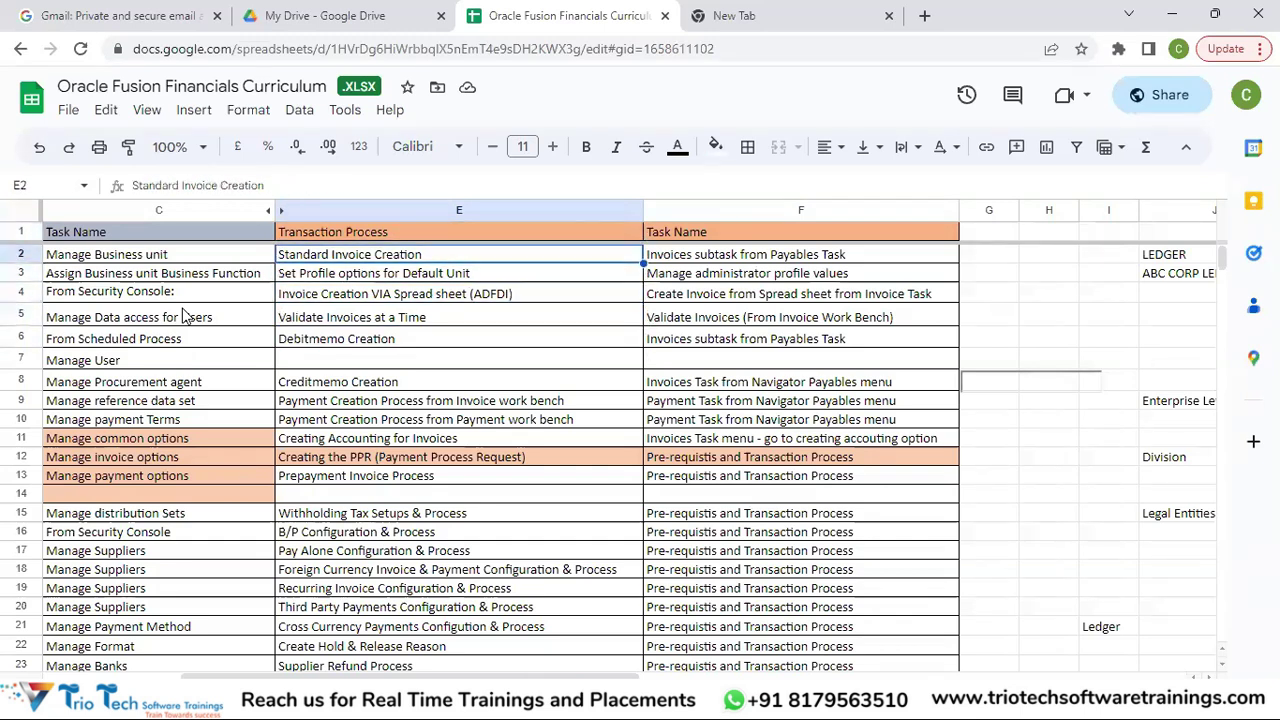
key(Up)
key(Down)
key(Down)
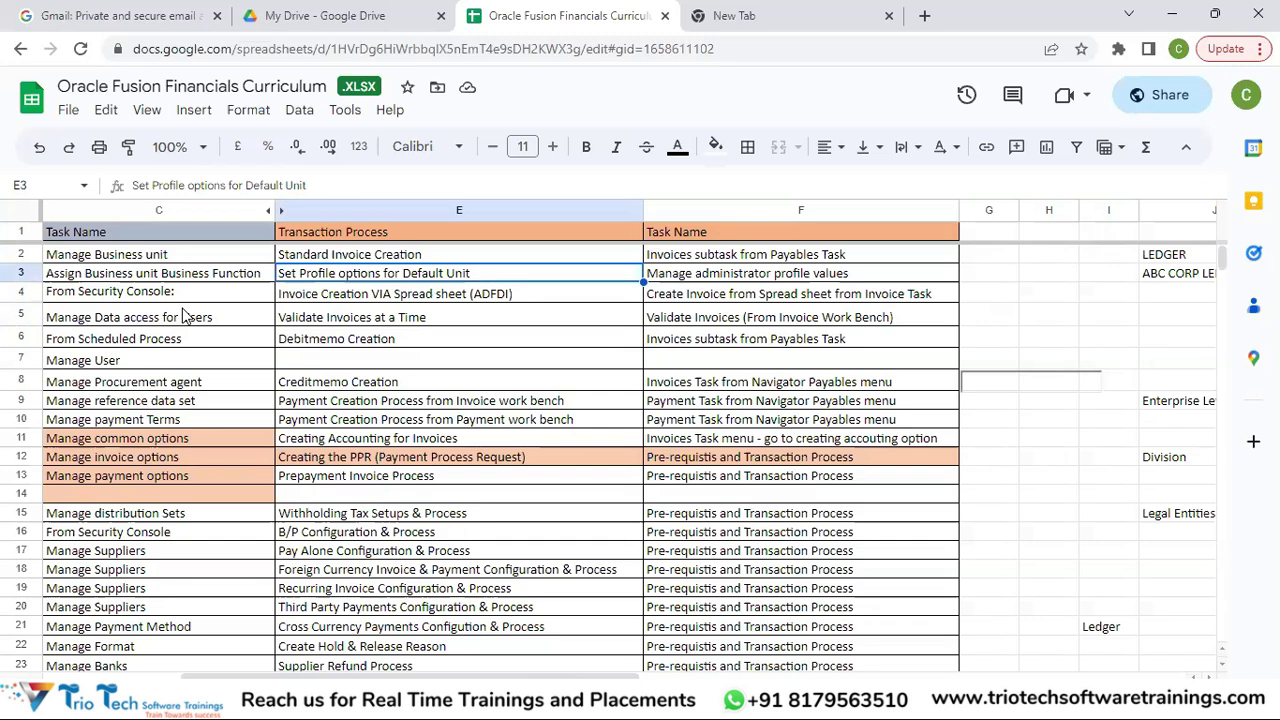
key(Down)
key(Down)
key(Down)
key(Down)
key(Down)
key(Down)
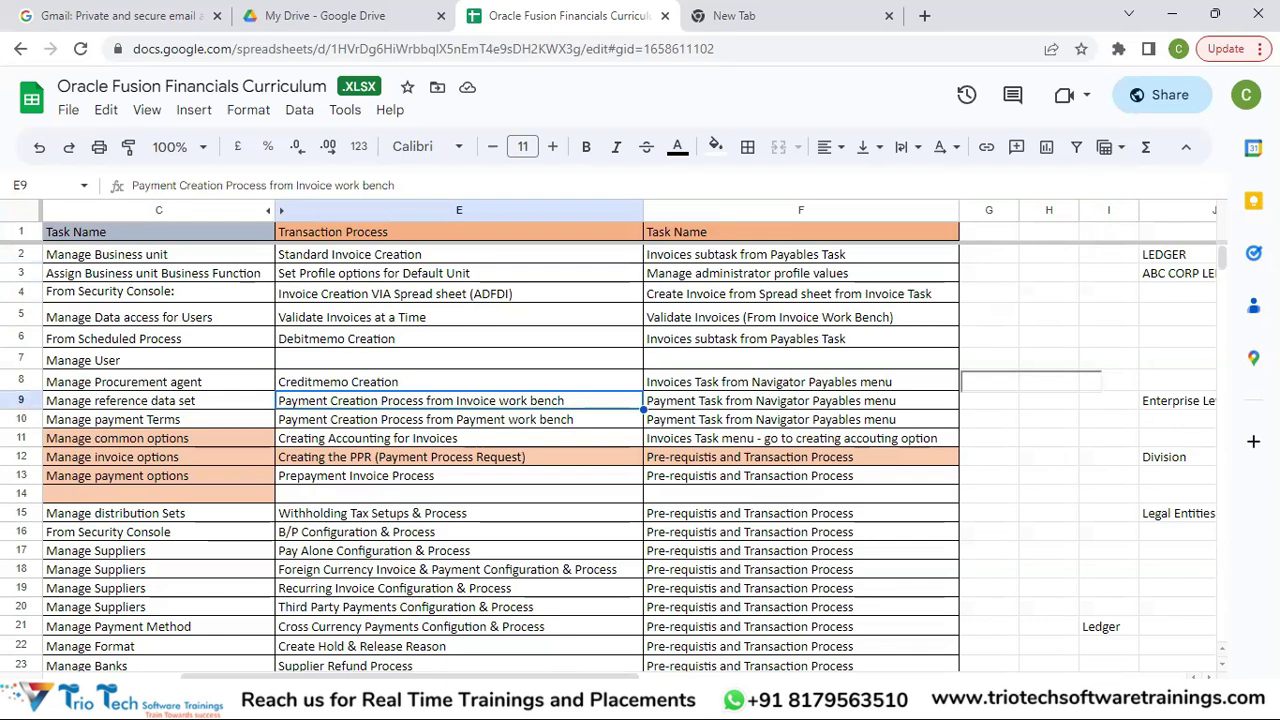
key(alt+Down)
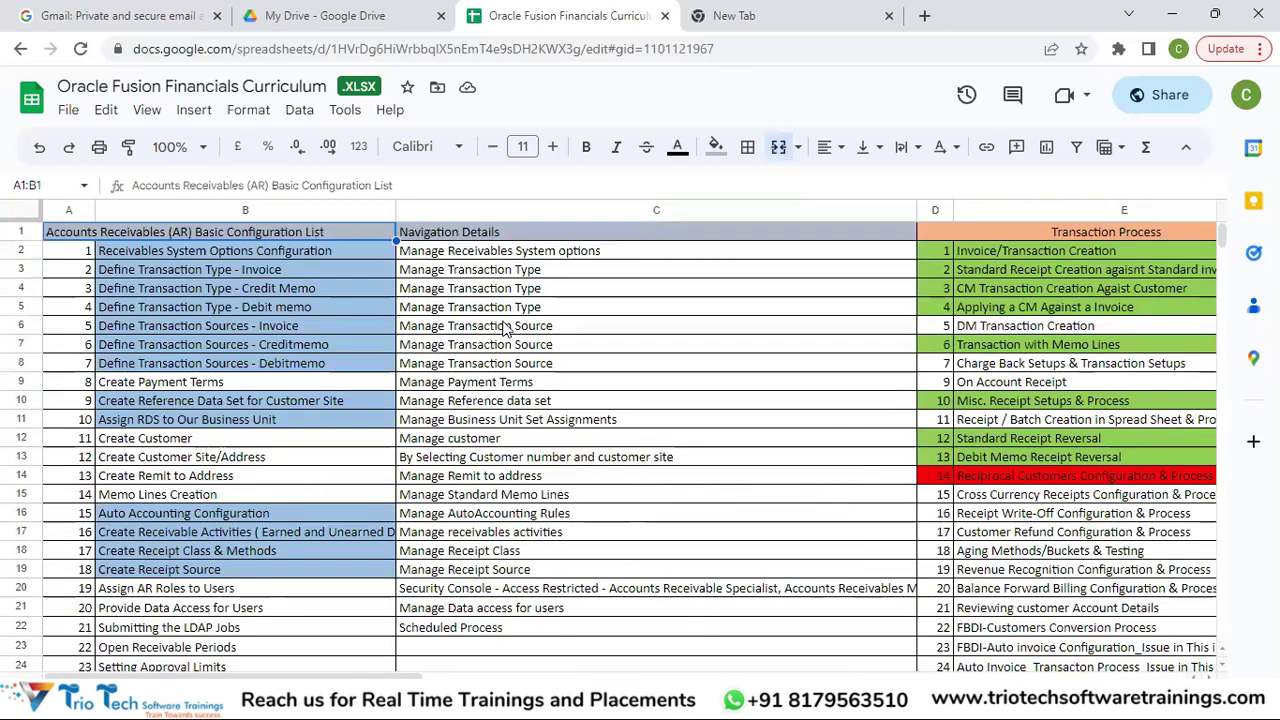
click(235, 250)
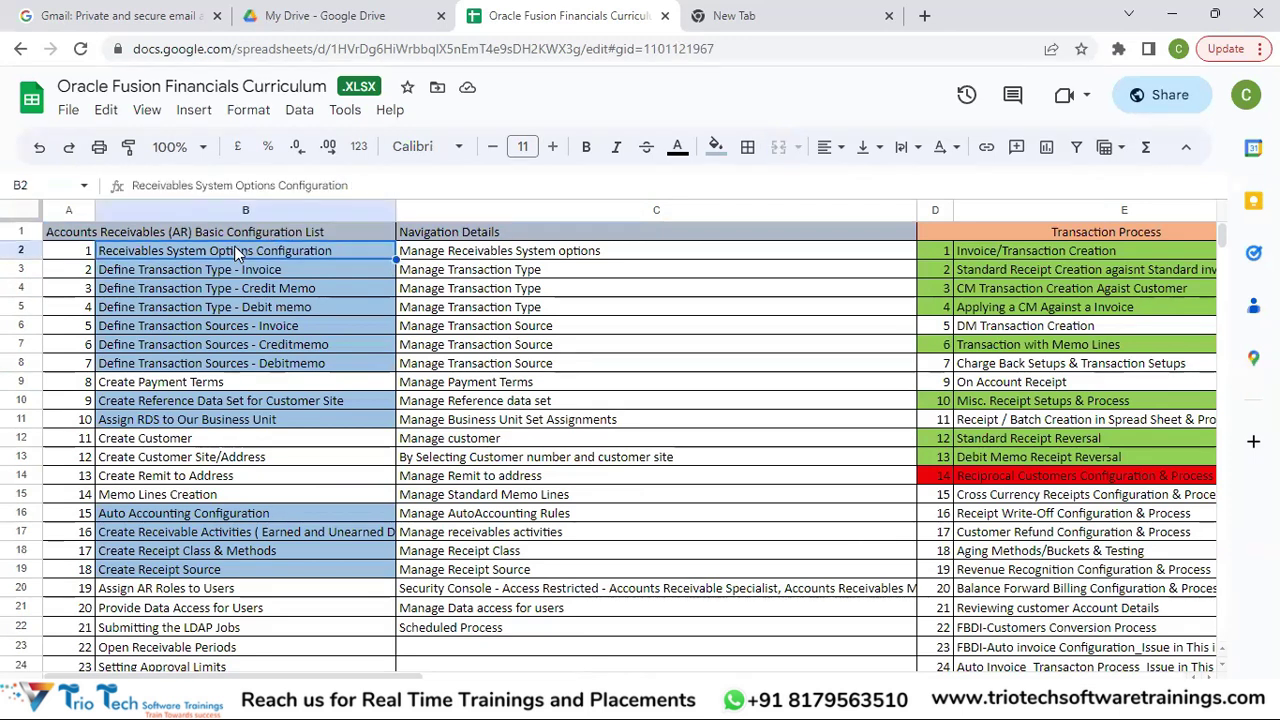
key(ctrl+Down)
key(ctrl+Home)
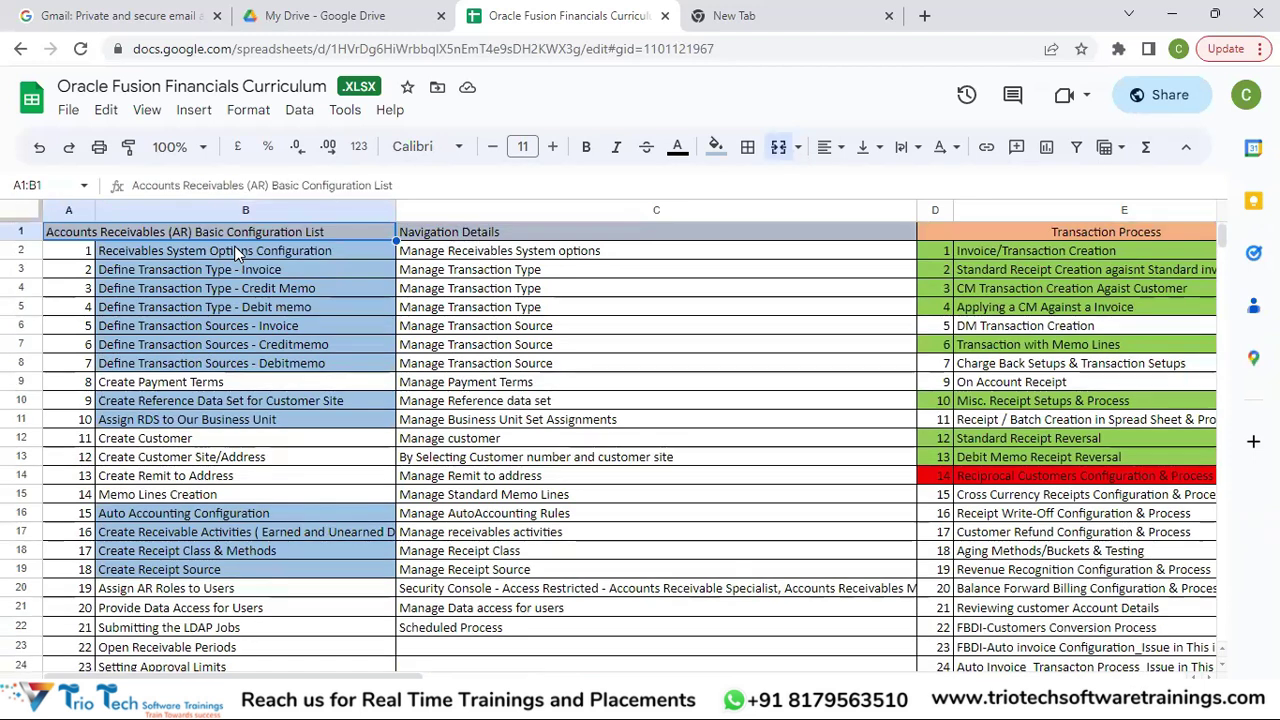
click(234, 245)
key(shift+Down)
key(shift+Down)
key(shift+Down)
key(shift+Down)
key(shift+Down)
key(shift+Down)
key(shift+Down)
key(shift+Down)
key(shift+Down)
key(shift+Down)
key(shift+Down)
key(shift+Down)
key(shift+Down)
key(shift+Down)
key(shift+Down)
key(shift+Down)
key(shift+Down)
key(shift+Down)
key(shift+Down)
key(shift+Down)
key(shift+Down)
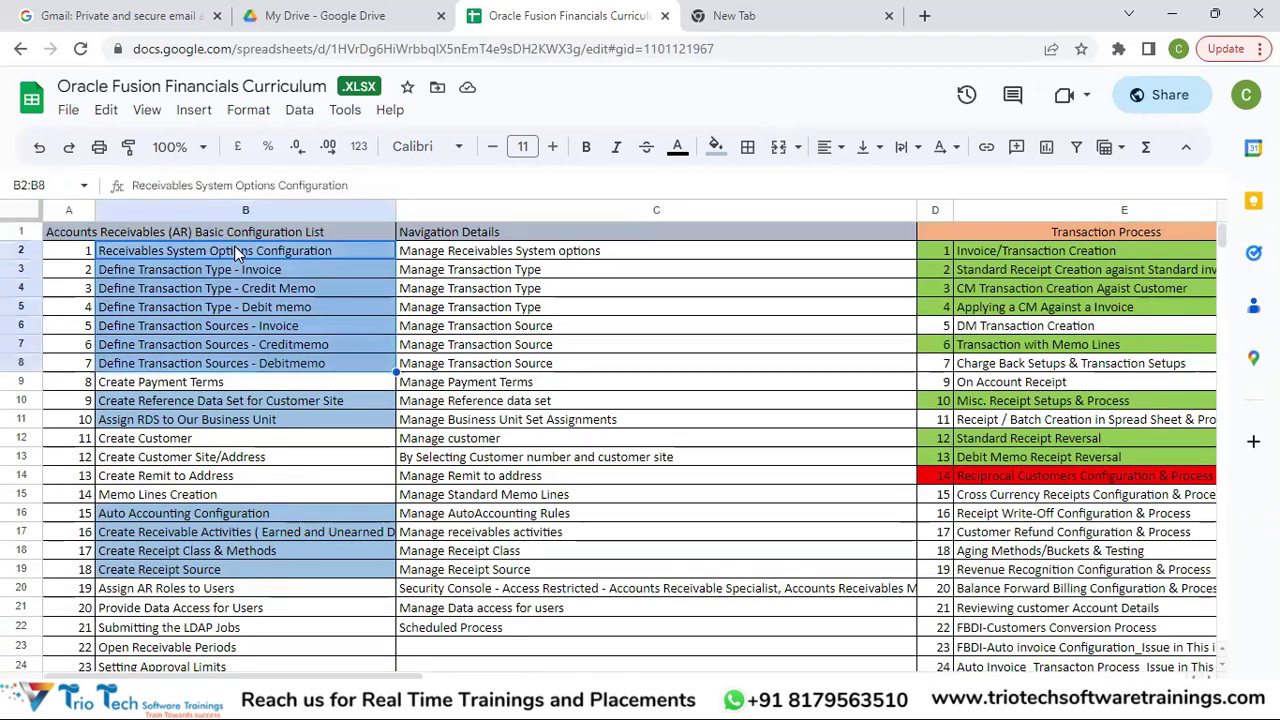
key(shift+Up)
key(shift+Up)
key(shift+Up)
key(shift+Up)
key(shift+Up)
key(shift+Up)
key(shift+Up)
key(shift+Up)
key(shift+Up)
key(shift+Up)
key(shift+Up)
key(shift+Up)
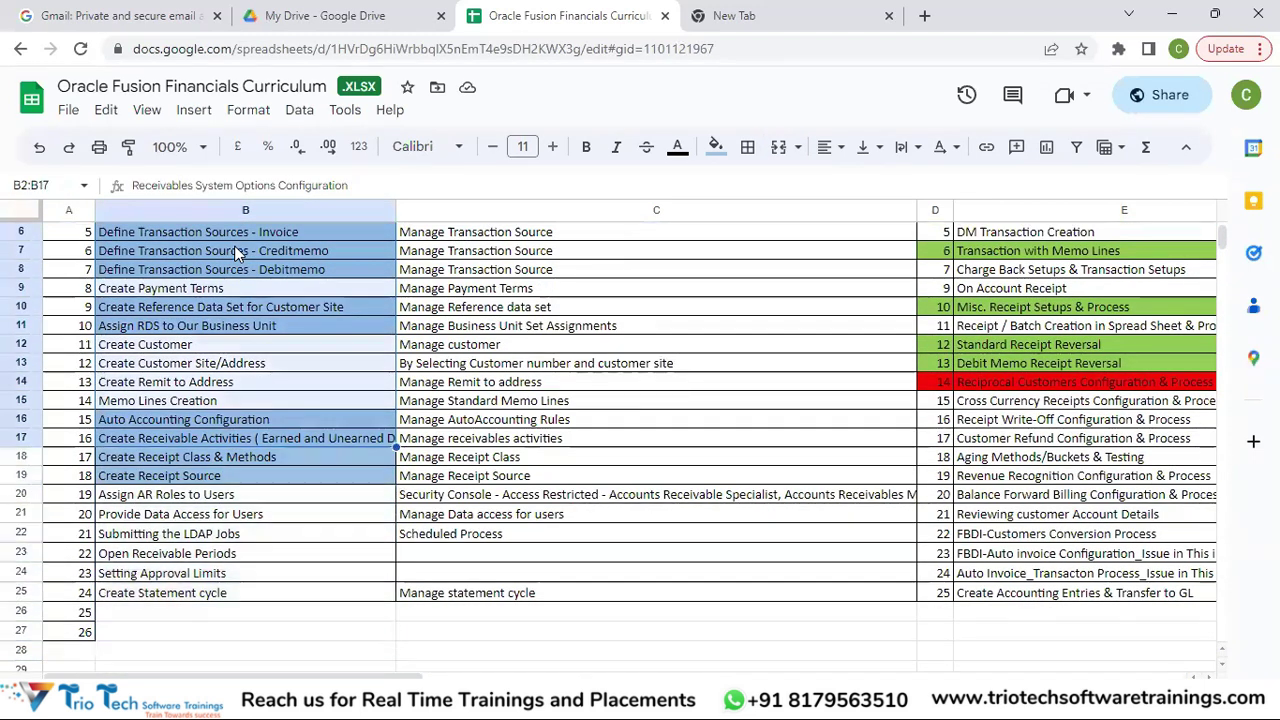
key(ctrl+Home)
click(236, 252)
key(Up)
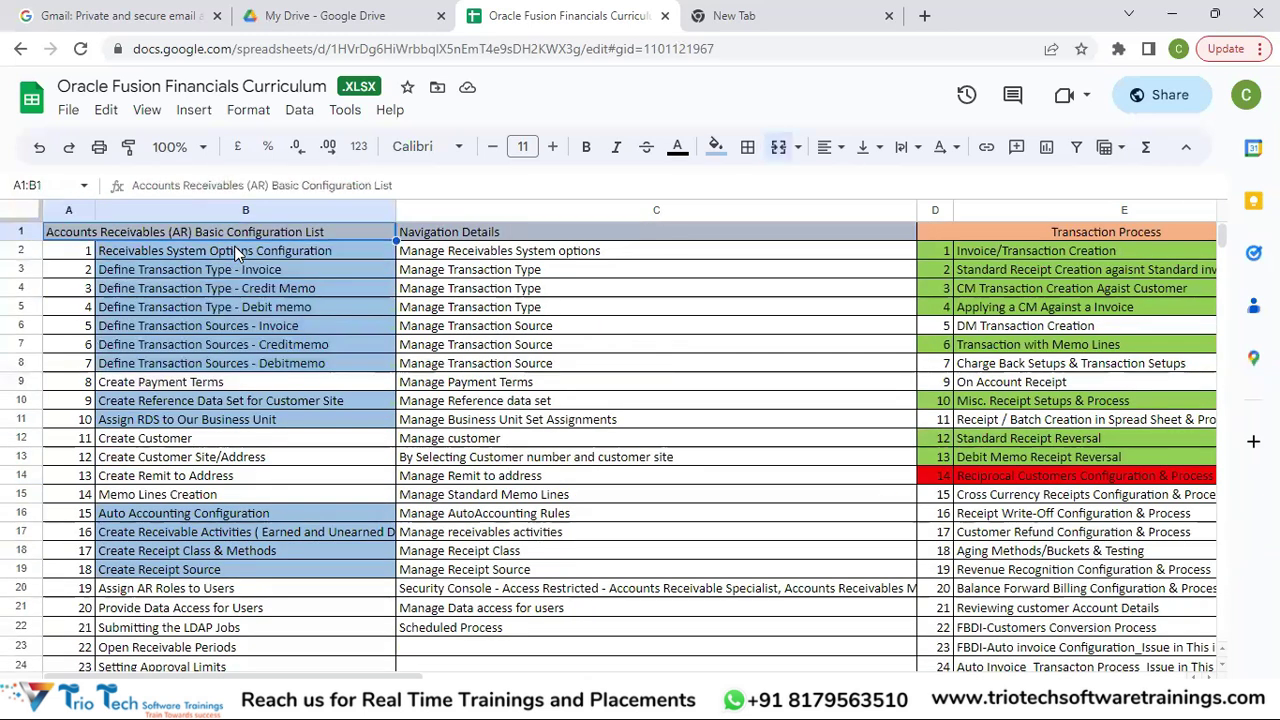
key(Right)
key(Right)
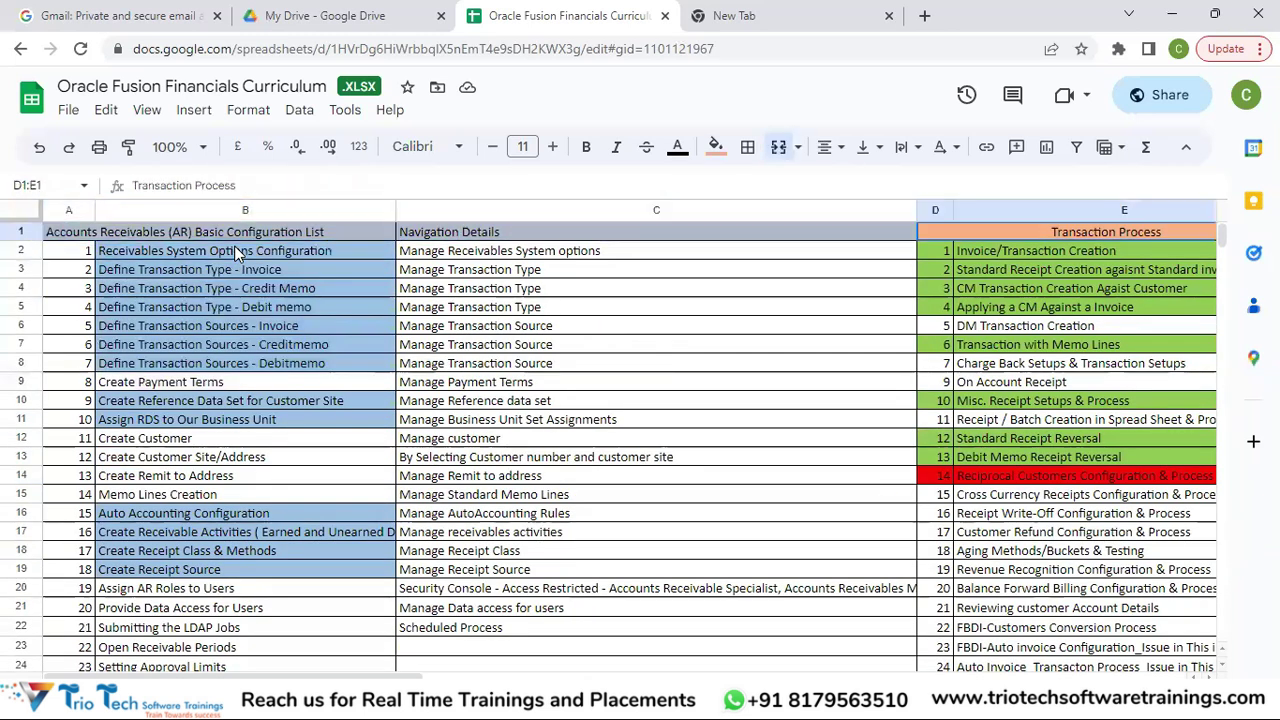
key(Down)
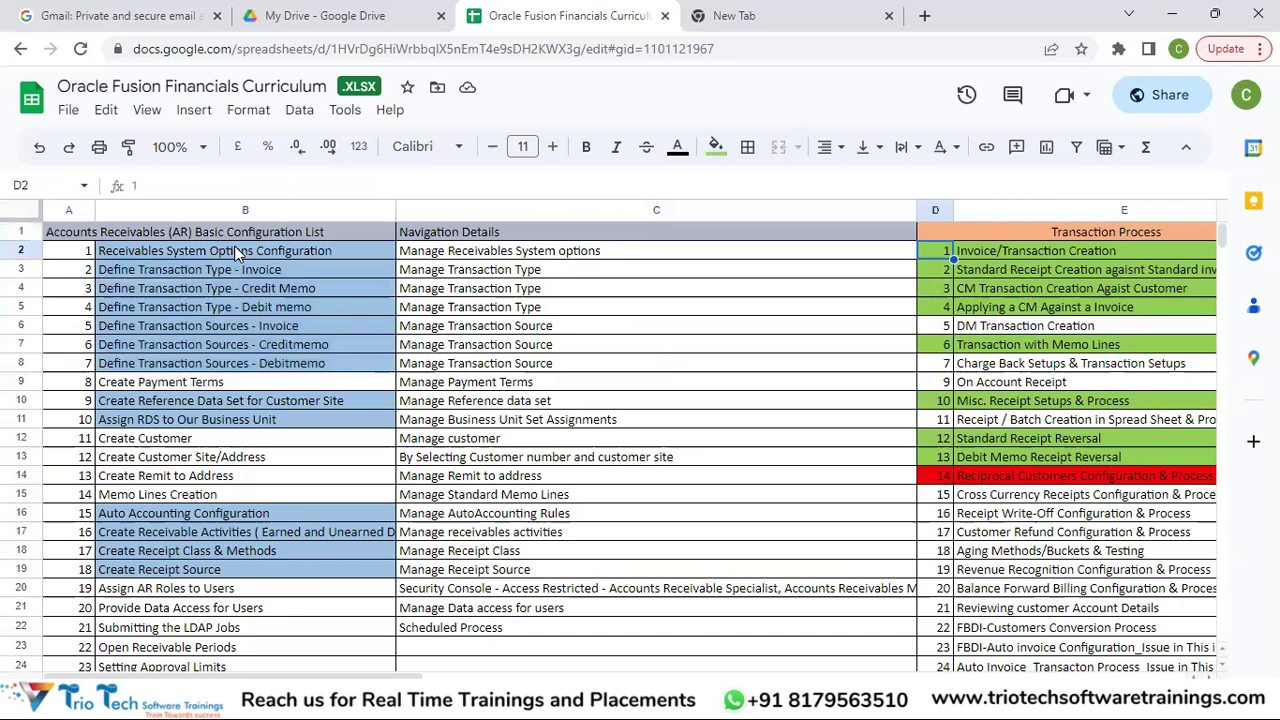
key(Right)
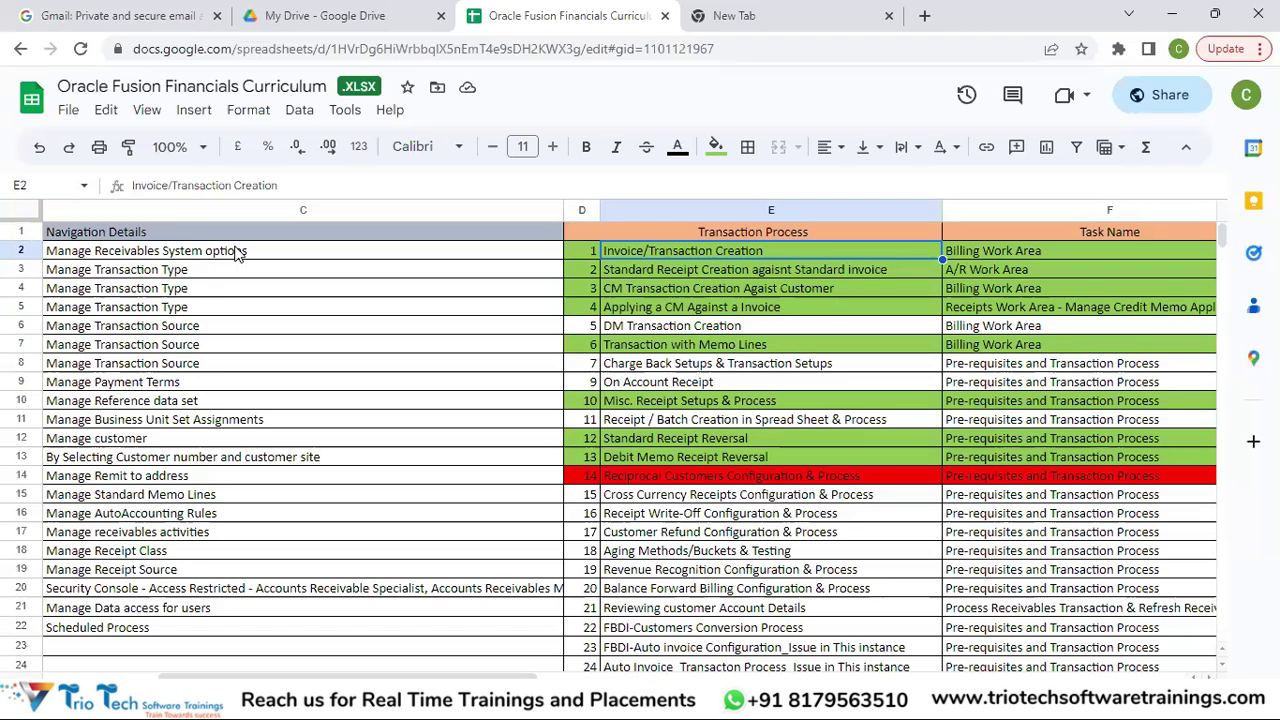
click(650, 697)
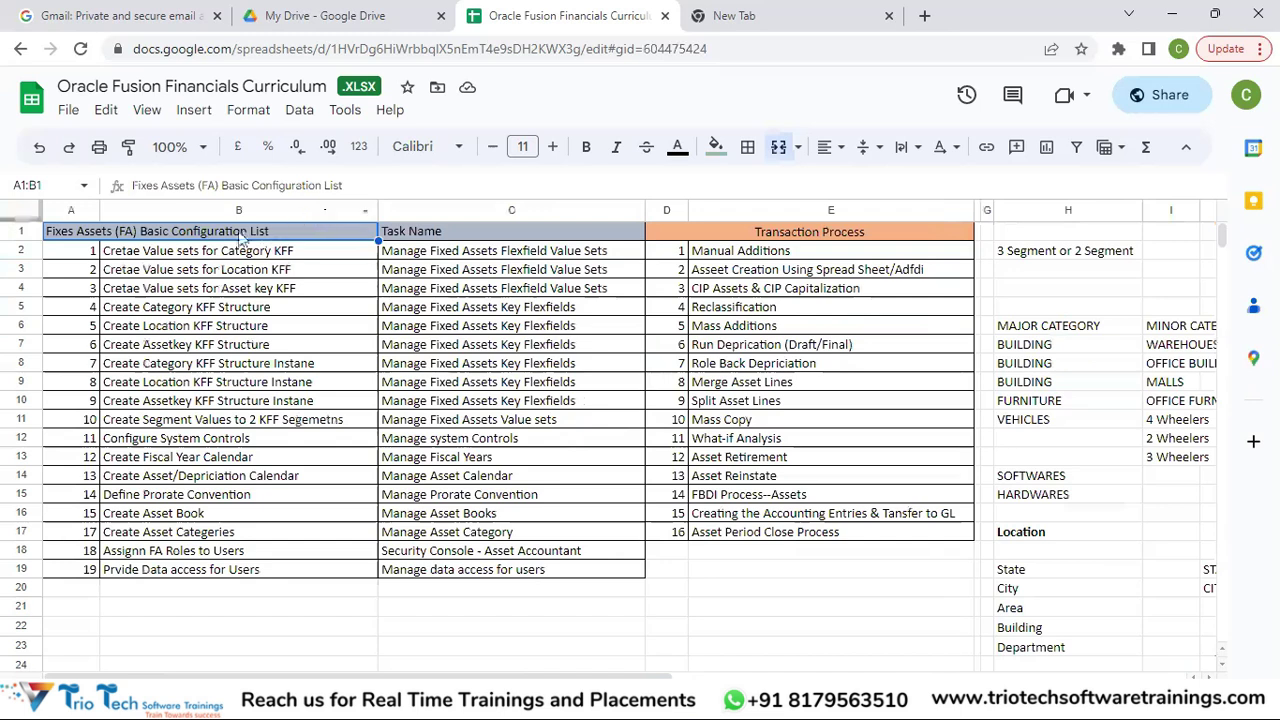
click(236, 233)
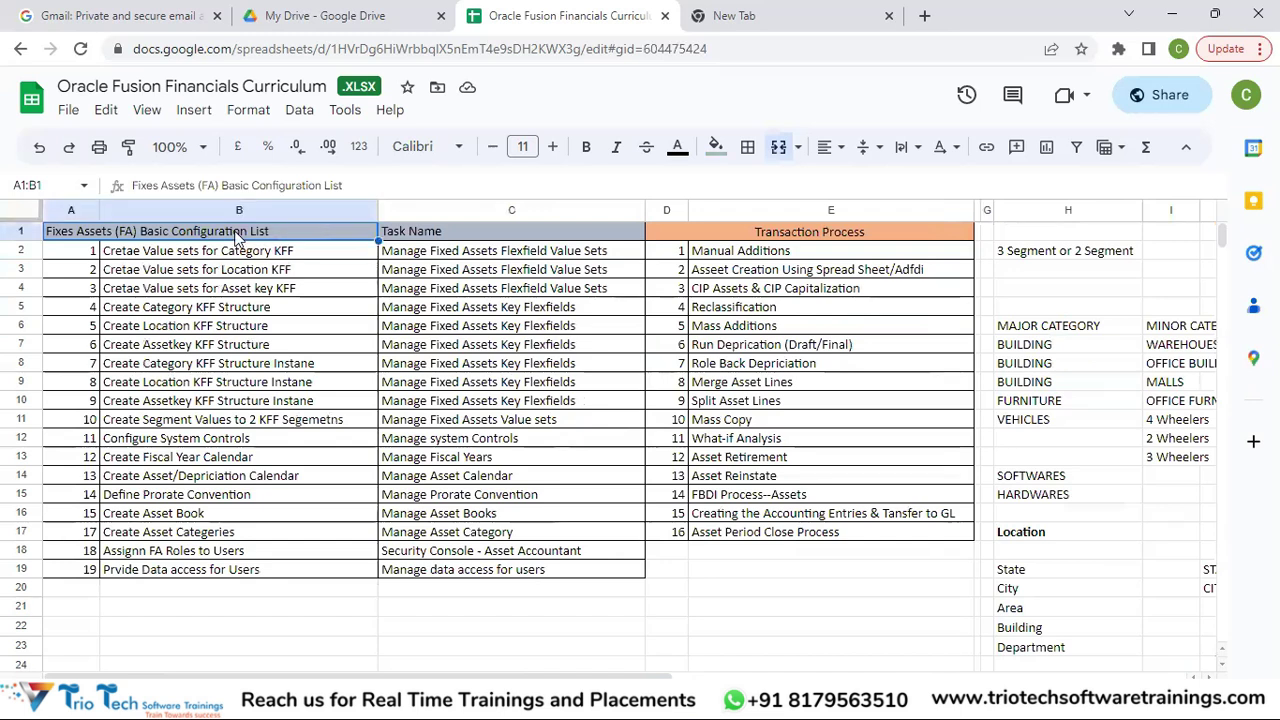
key(shift+Down)
key(shift+Down)
key(shift+Down)
key(shift+Down)
key(shift+Down)
key(shift+Down)
key(shift+Down)
key(shift+Down)
key(shift+Down)
key(shift+Down)
key(shift+Down)
key(shift+Down)
key(shift+Down)
key(shift+Down)
key(shift+Down)
key(shift+Down)
key(shift+Down)
key(shift+Down)
key(shift+Down)
key(shift+Down)
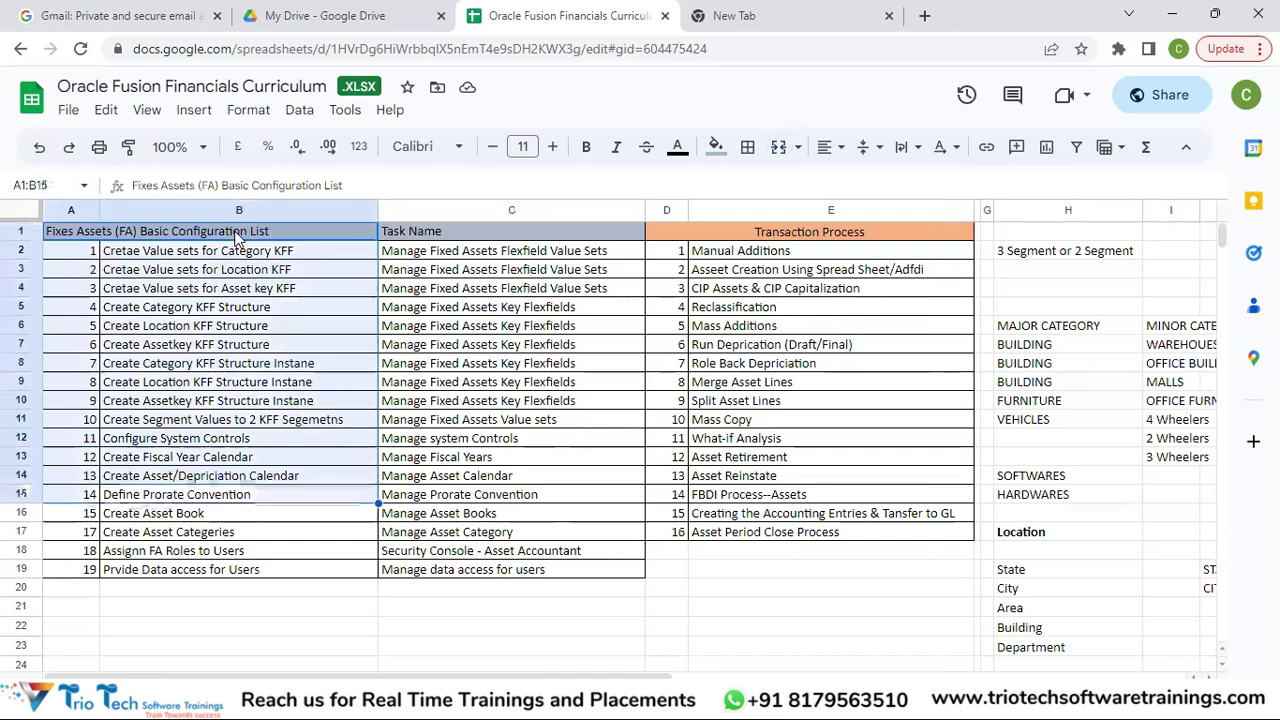
key(shift+Up)
key(shift+Up)
key(shift+Up)
key(shift+Up)
key(Right)
key(Right)
key(Down)
key(Up)
key(Down)
key(Up)
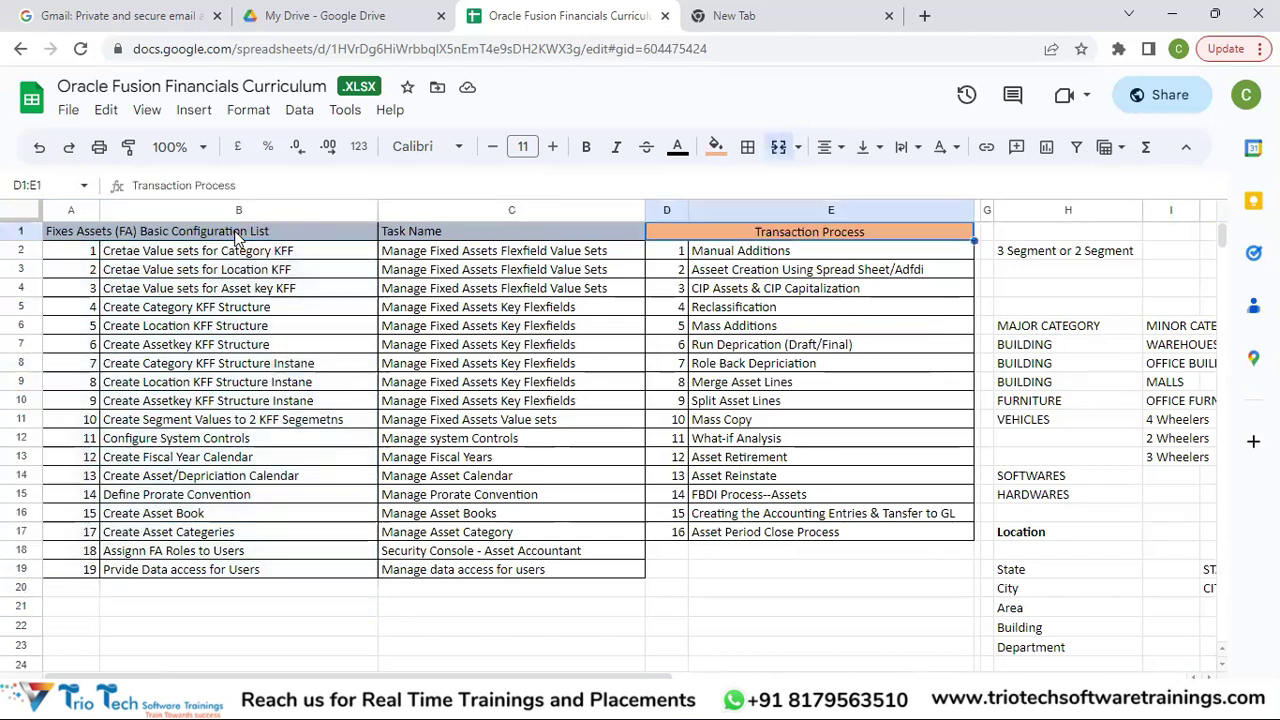
key(shift+Down)
key(shift+Down)
key(shift+Down)
key(shift+Down)
key(shift+Down)
key(shift+Down)
key(shift+Down)
key(shift+Down)
key(shift+Down)
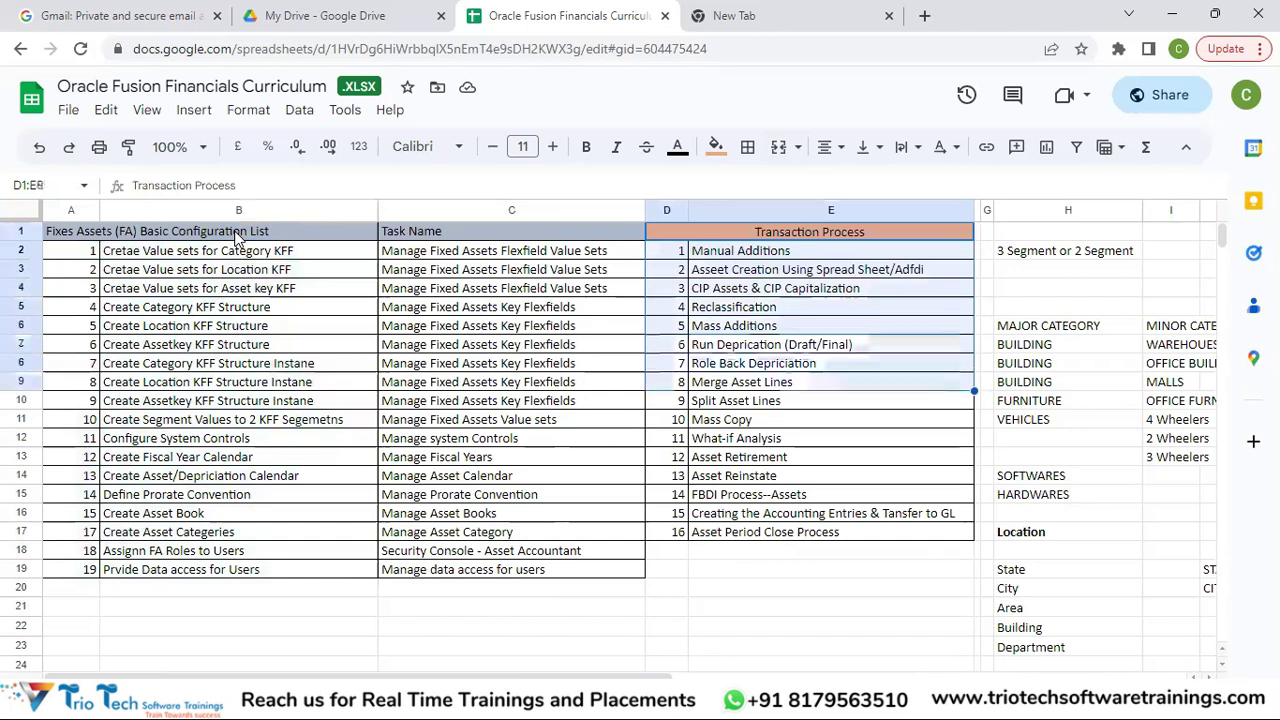
key(shift+Down)
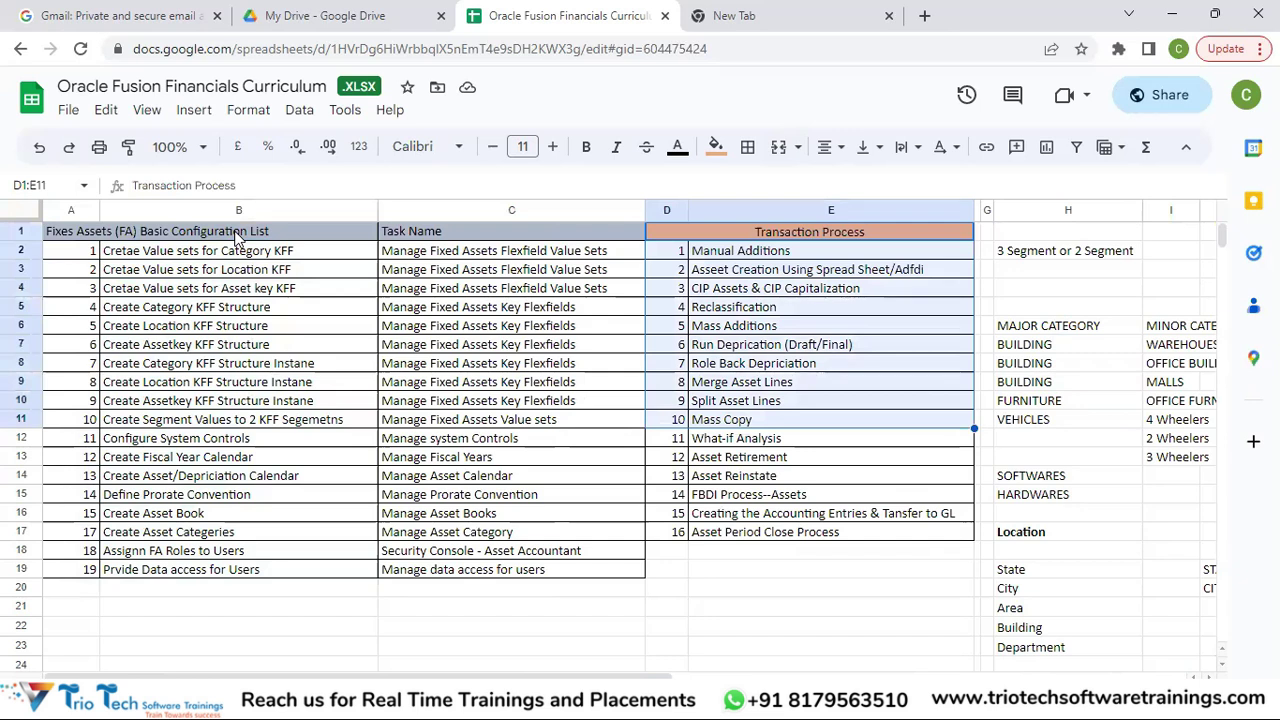
key(Down)
key(Down)
key(Down)
key(Down)
key(Down)
key(Down)
key(Down)
key(Down)
key(Down)
key(Down)
key(Down)
key(Down)
key(Down)
key(Down)
key(Down)
key(Down)
key(Down)
key(Down)
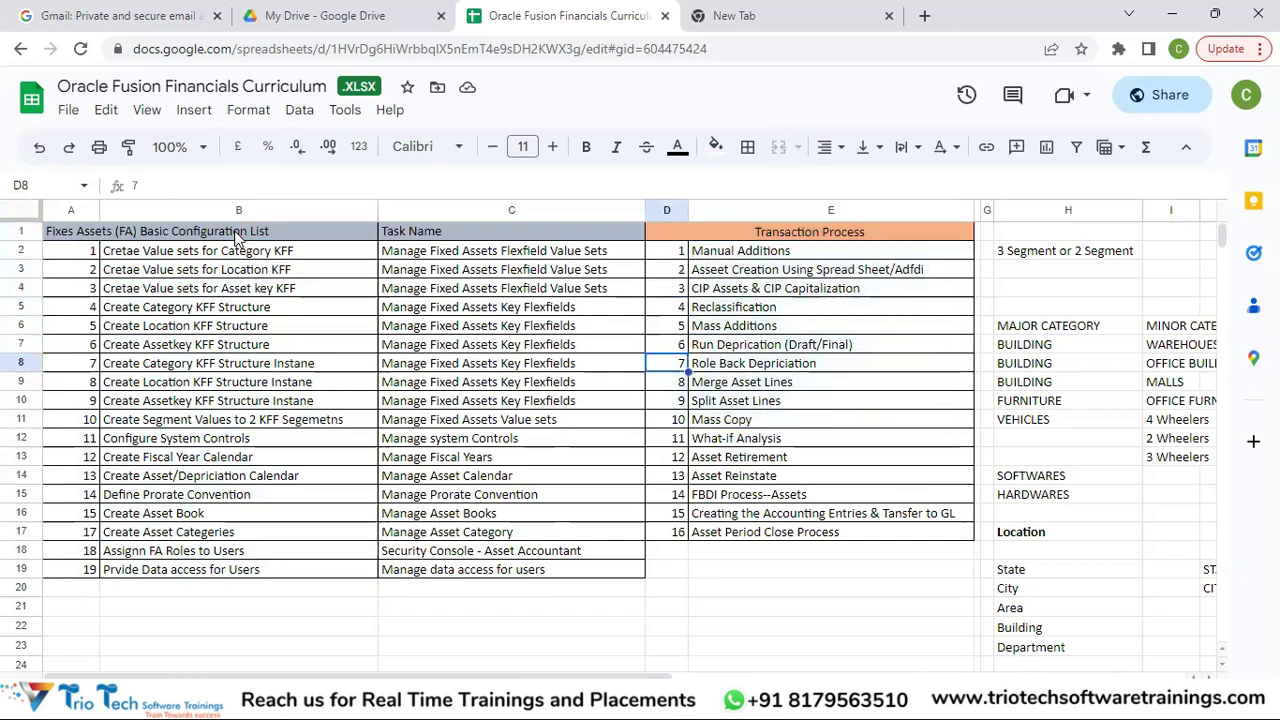
click(790, 694)
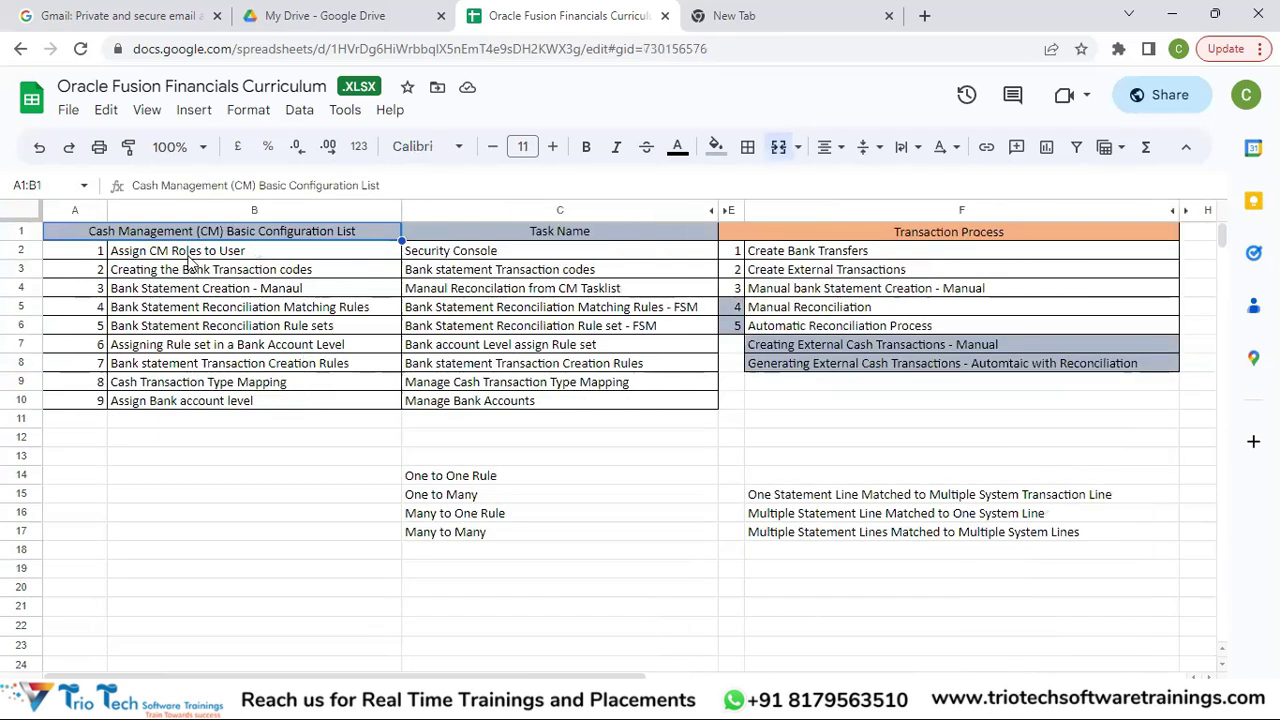
Note the Assign CM Roles to User task and highlight the Cash Management Transaction Process list.
click(178, 256)
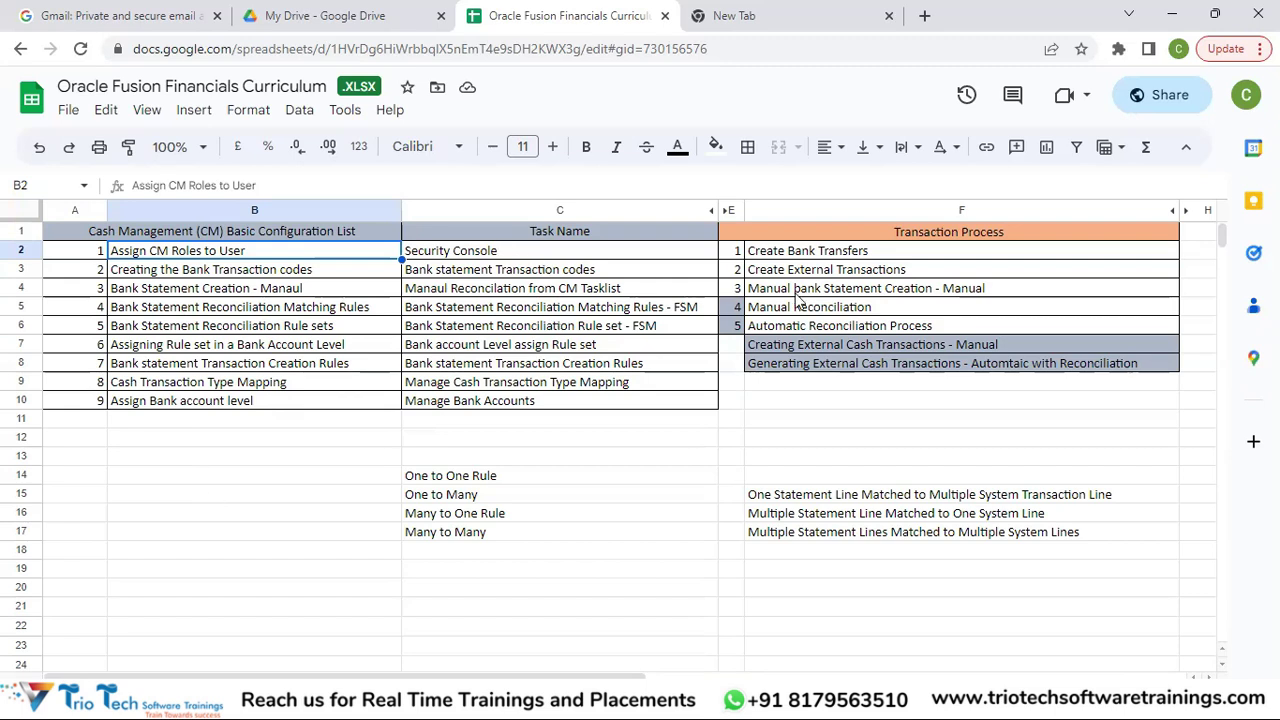
drag(815, 234, 857, 414)
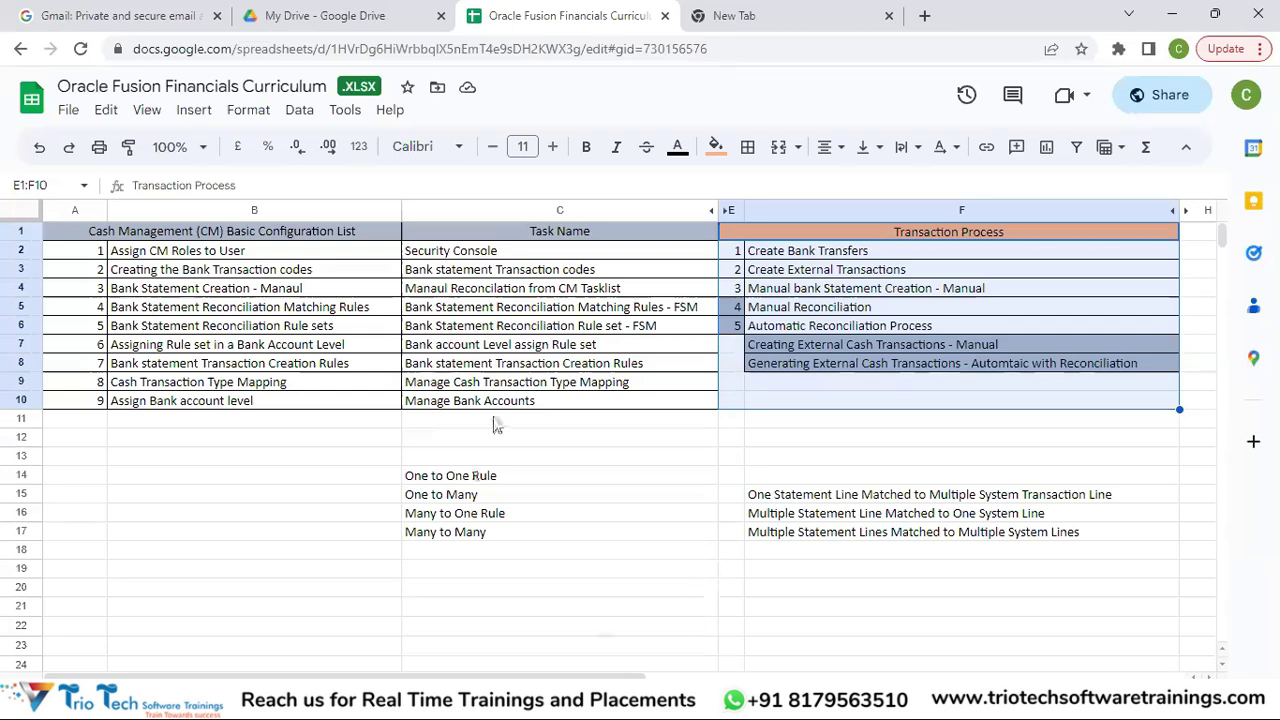
Select the Bank Statement Reconciliation Matching Rules task, then return to the General Ledger sheet with Navigation paths.
click(443, 314)
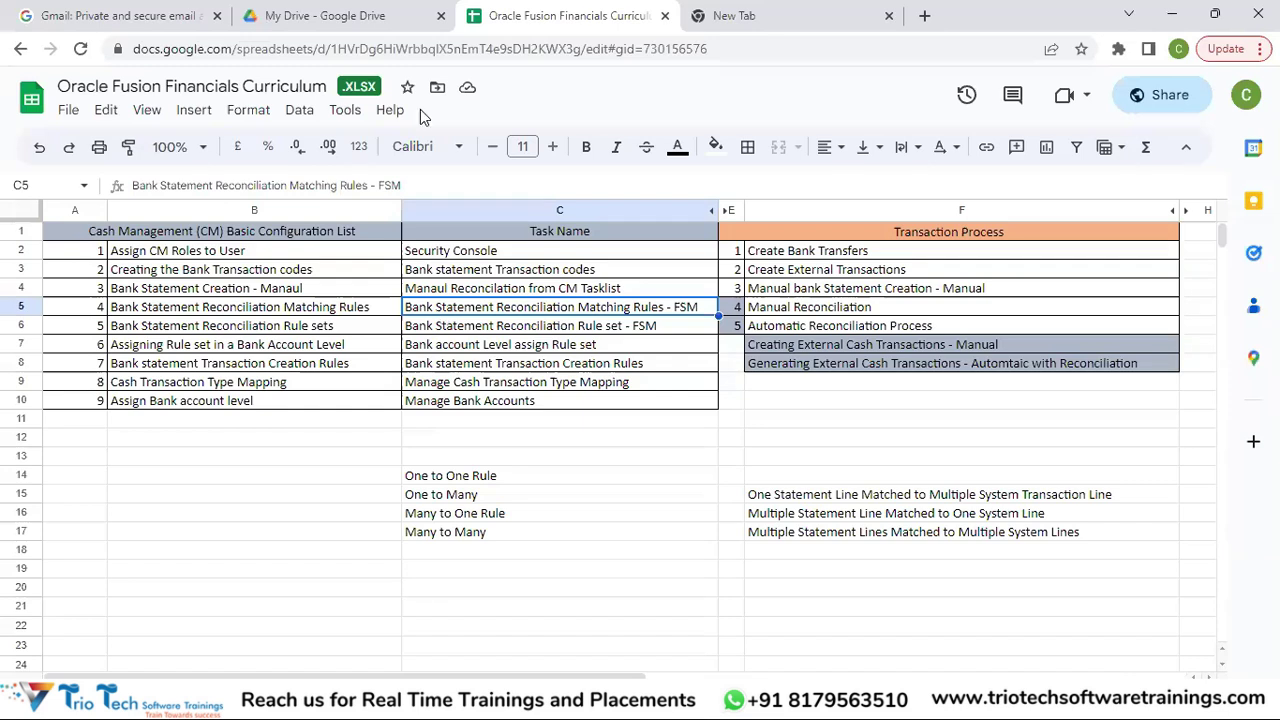
key(alt+Tab)
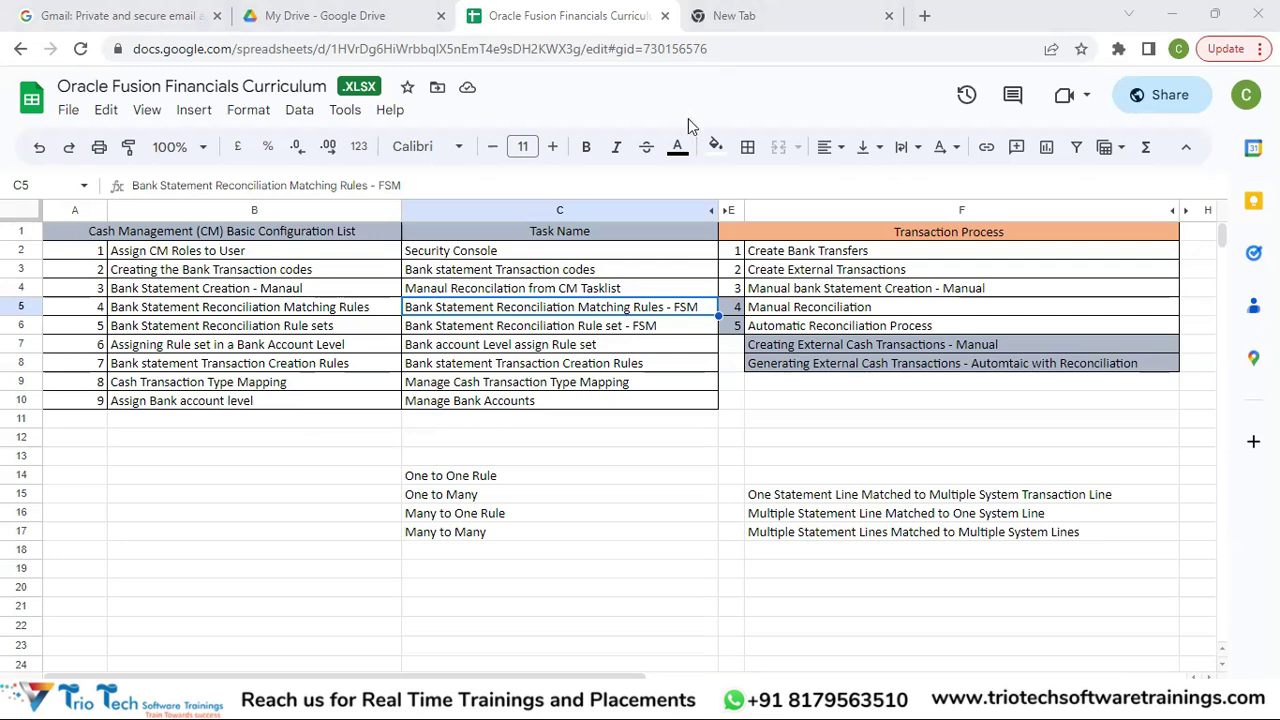
click(200, 697)
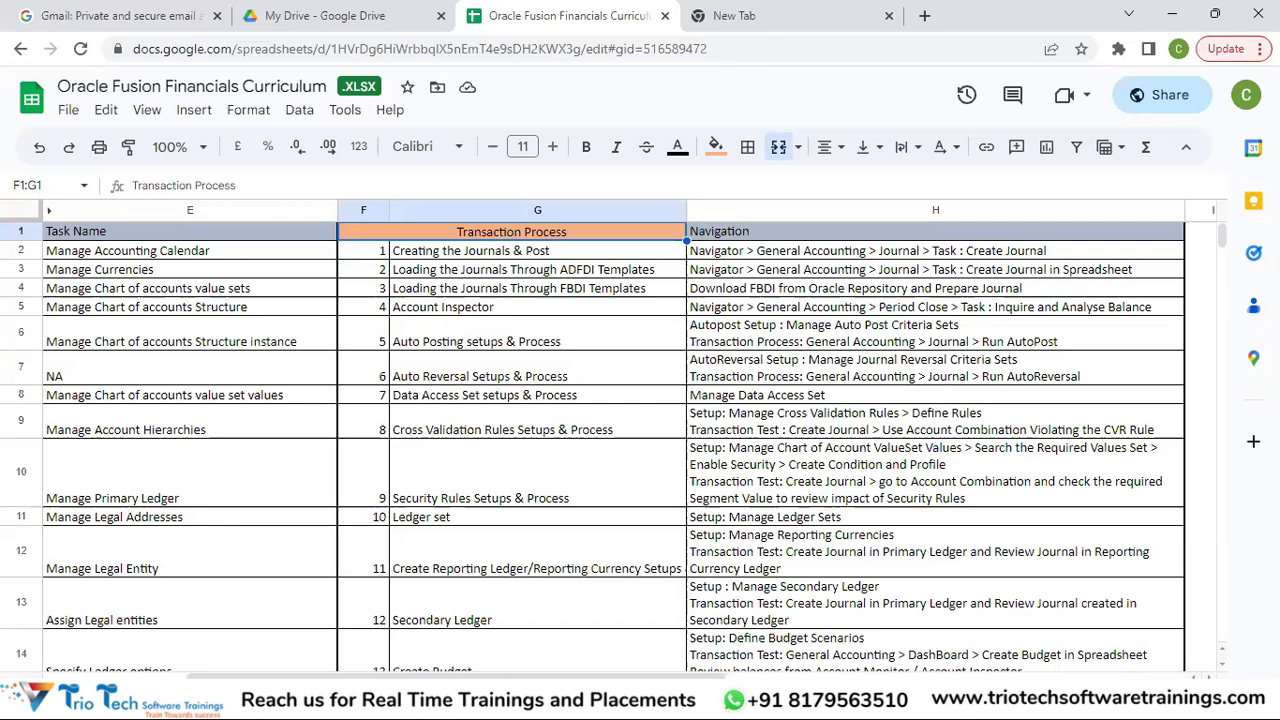
Switch to the Implementation Phases sheet listing nine phases and their documentation.
click(374, 697)
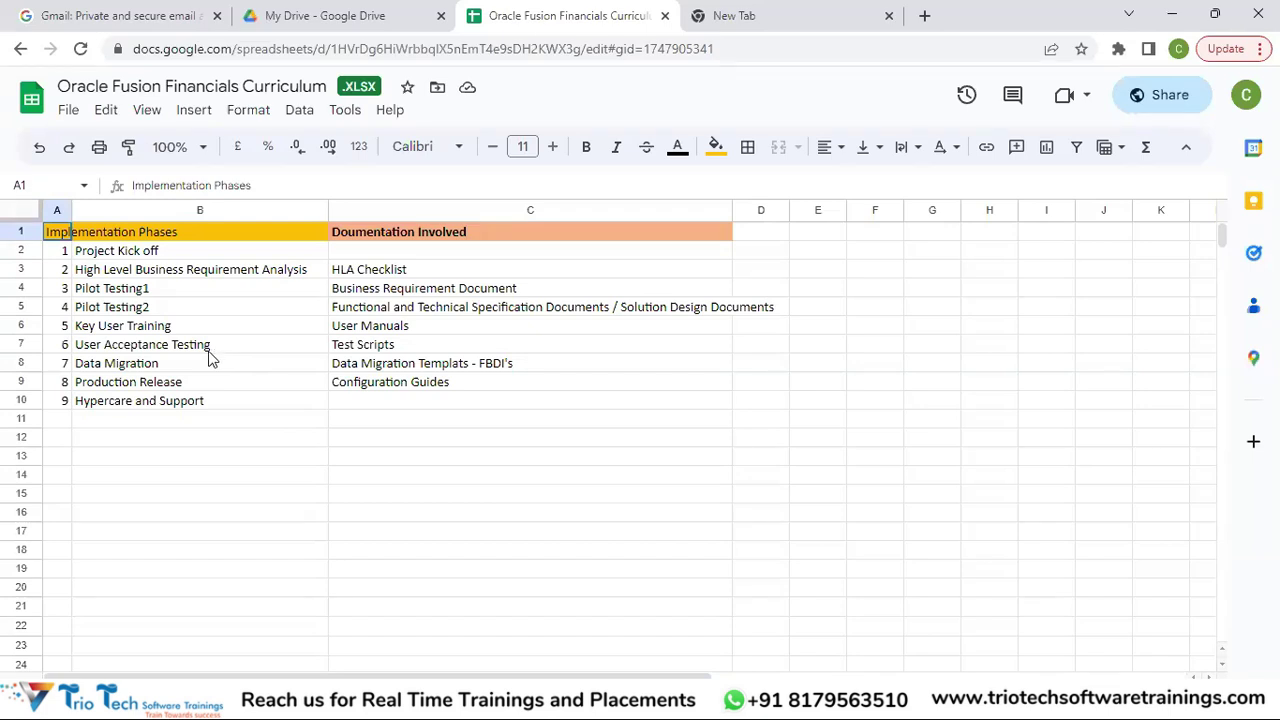
drag(191, 369, 194, 197)
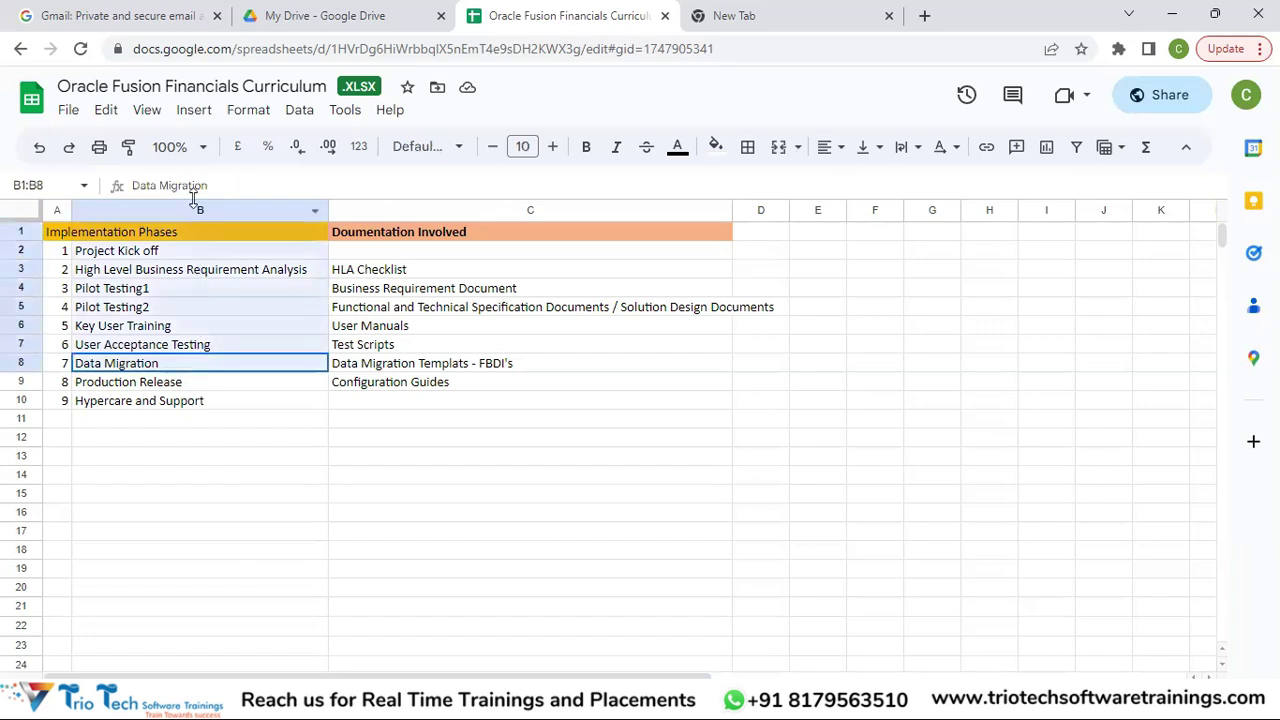
drag(184, 246, 182, 253)
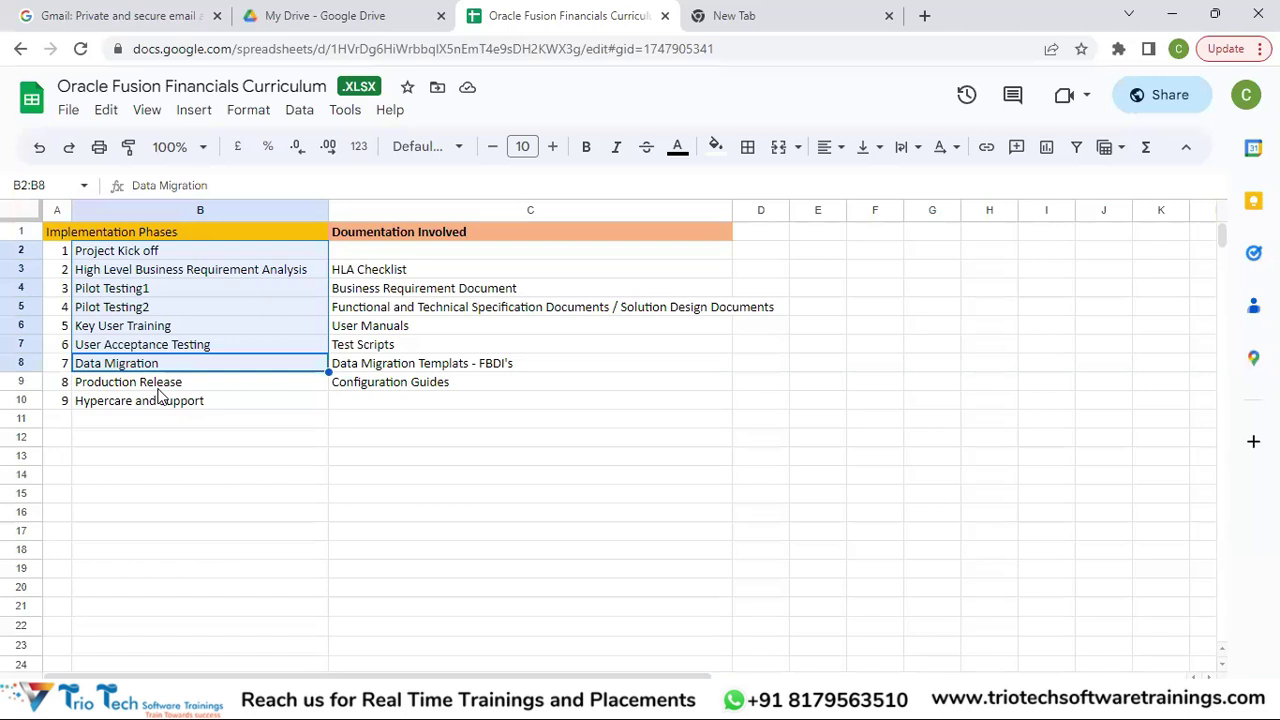
click(158, 390)
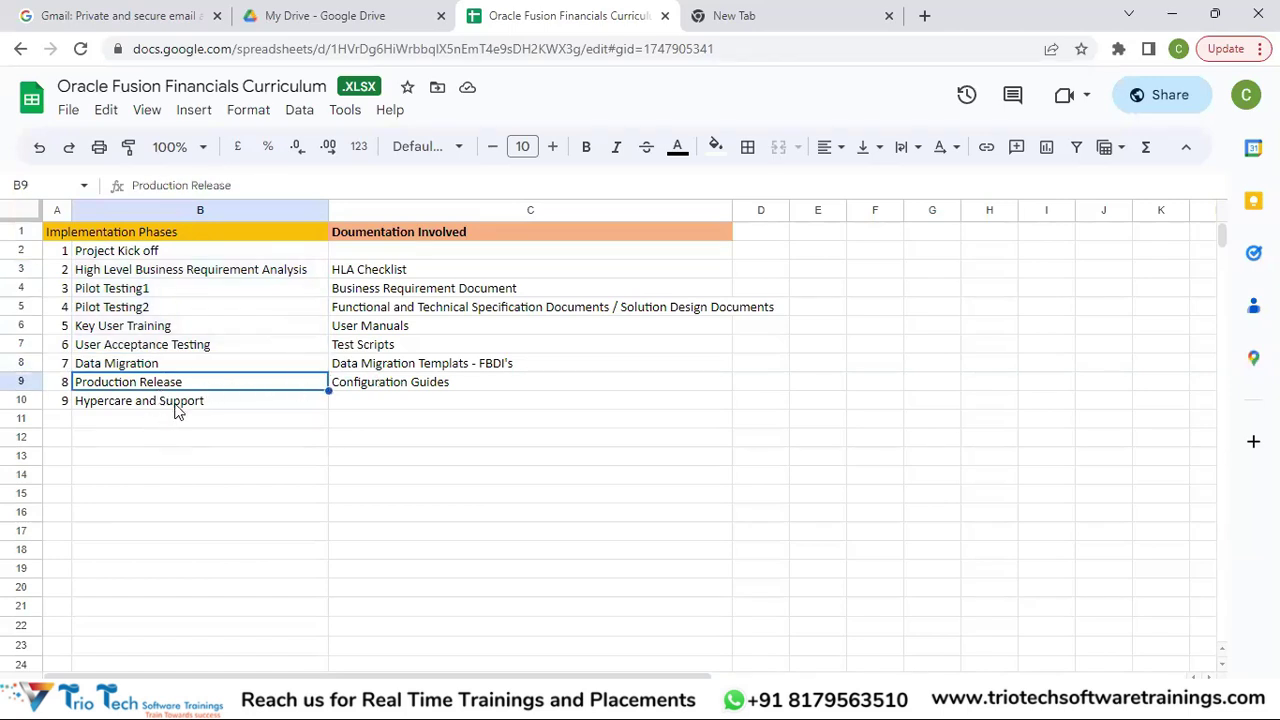
click(176, 408)
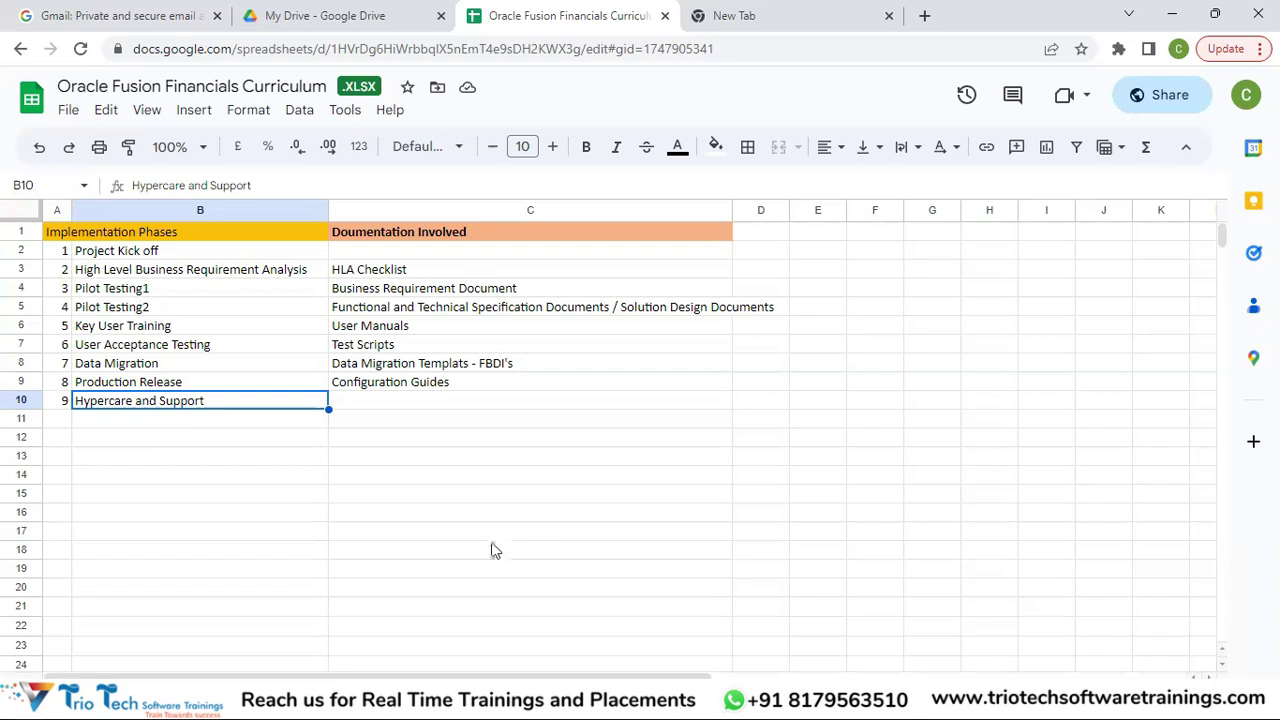
click(560, 699)
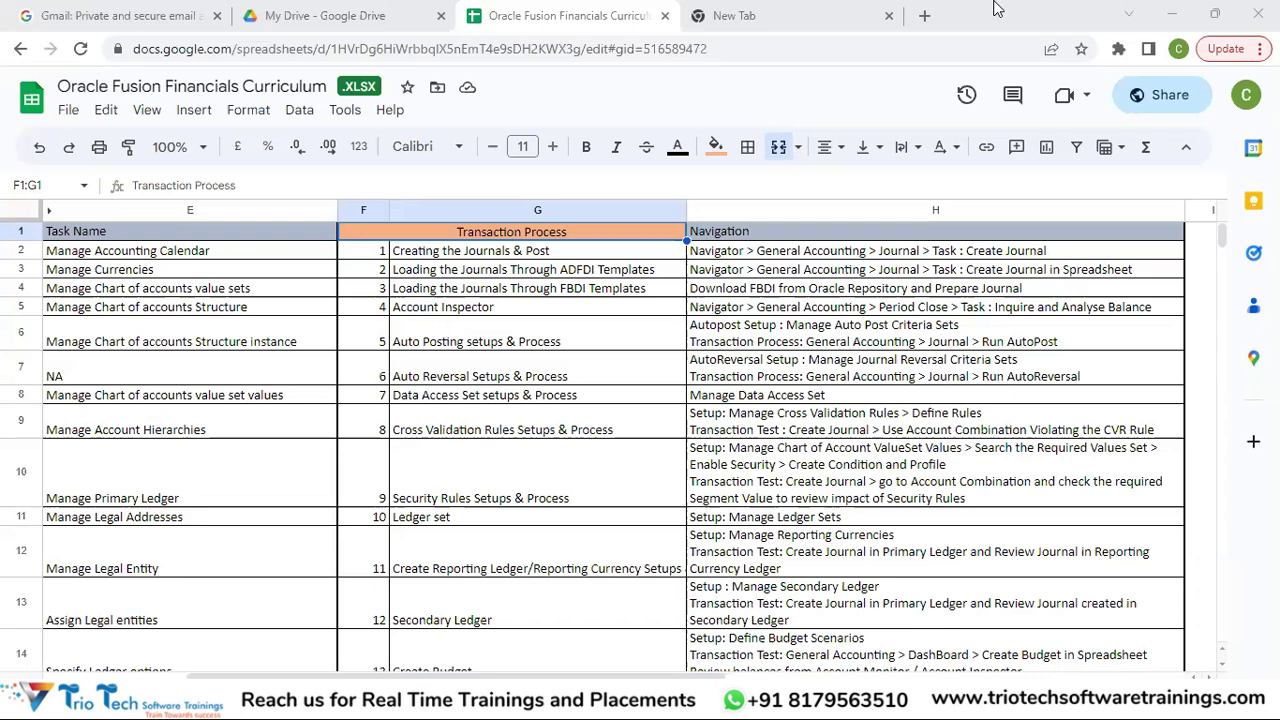
Load the Oracle training instance sign-in page from a bookmark in a new tab and select its address.
click(785, 15)
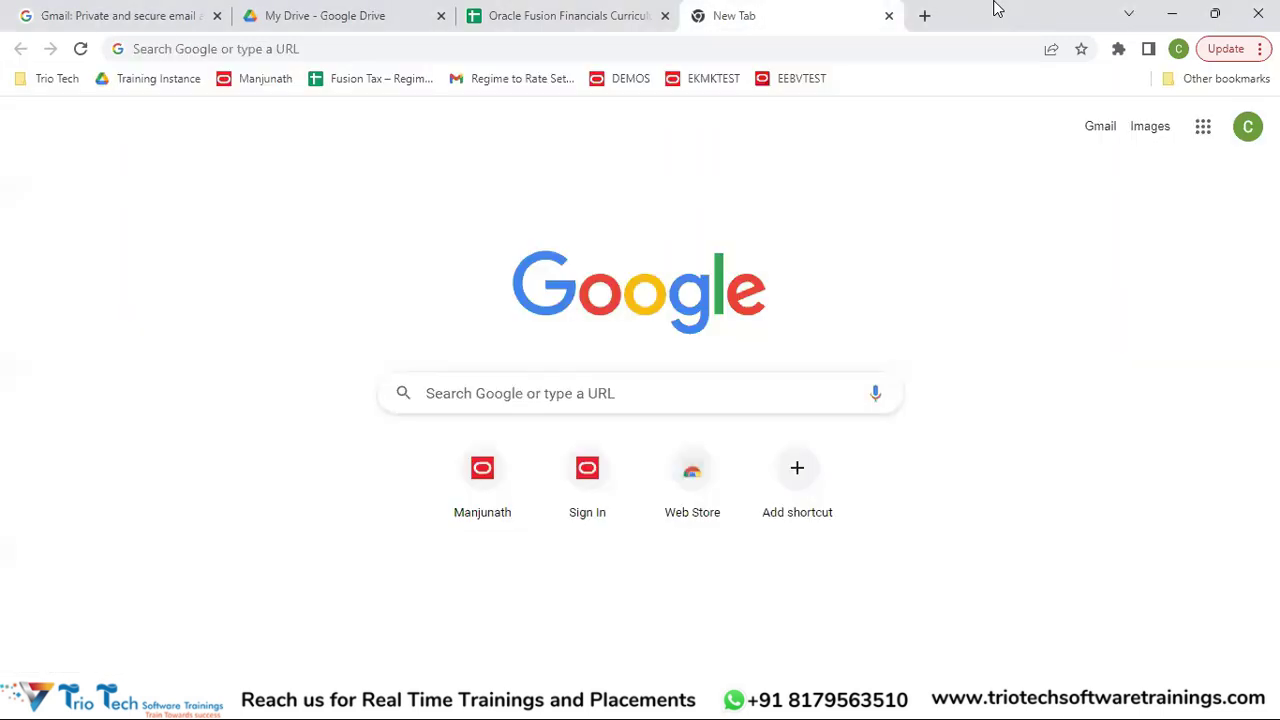
click(238, 86)
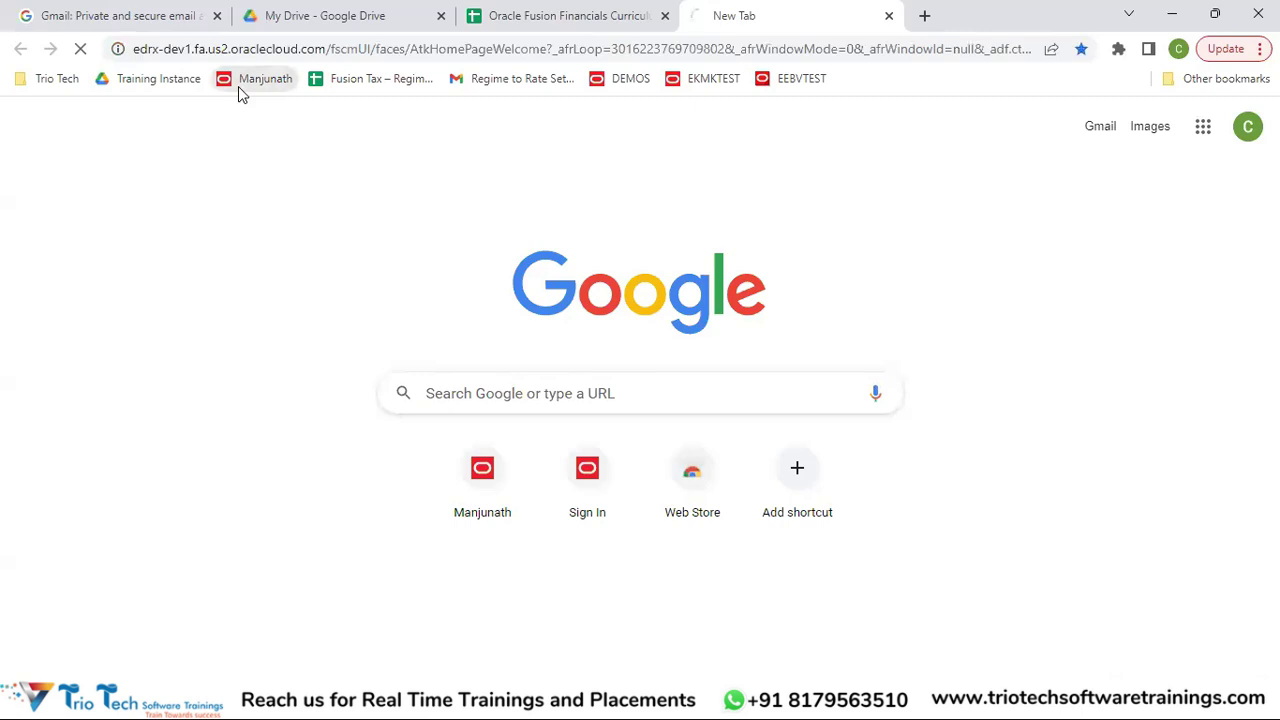
click(135, 50)
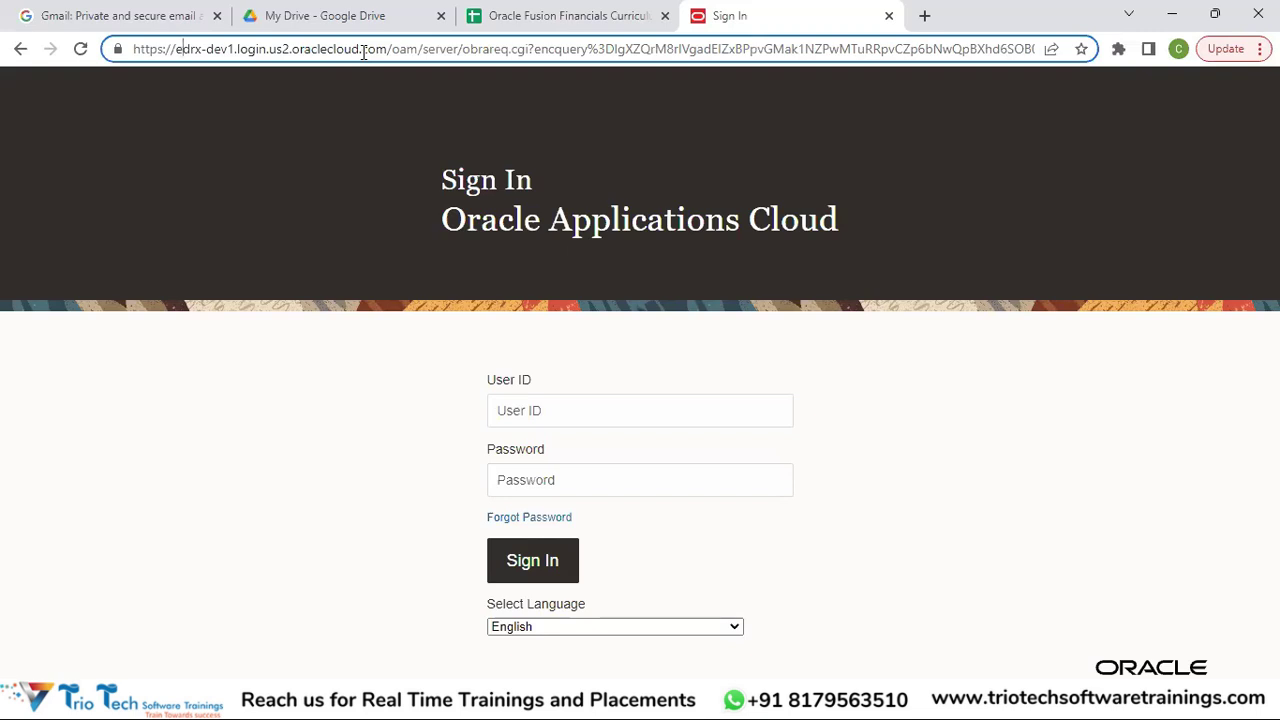
drag(389, 50, 100, 92)
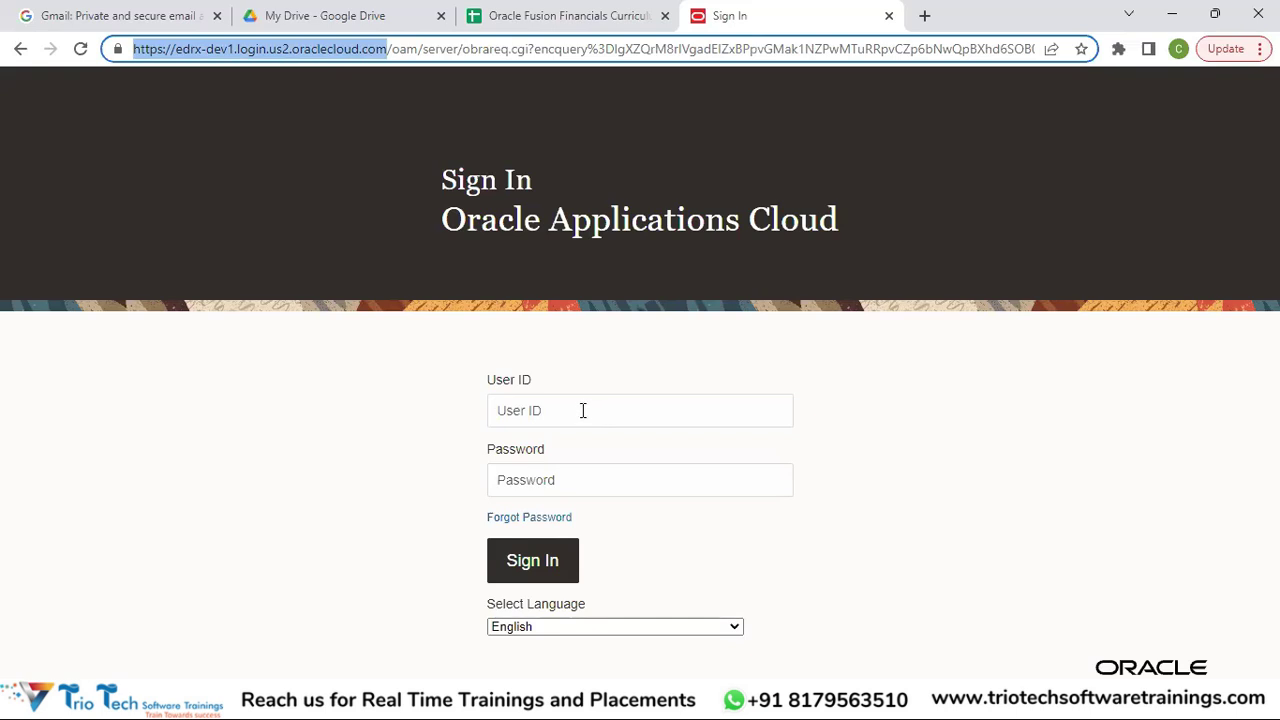
click(563, 409)
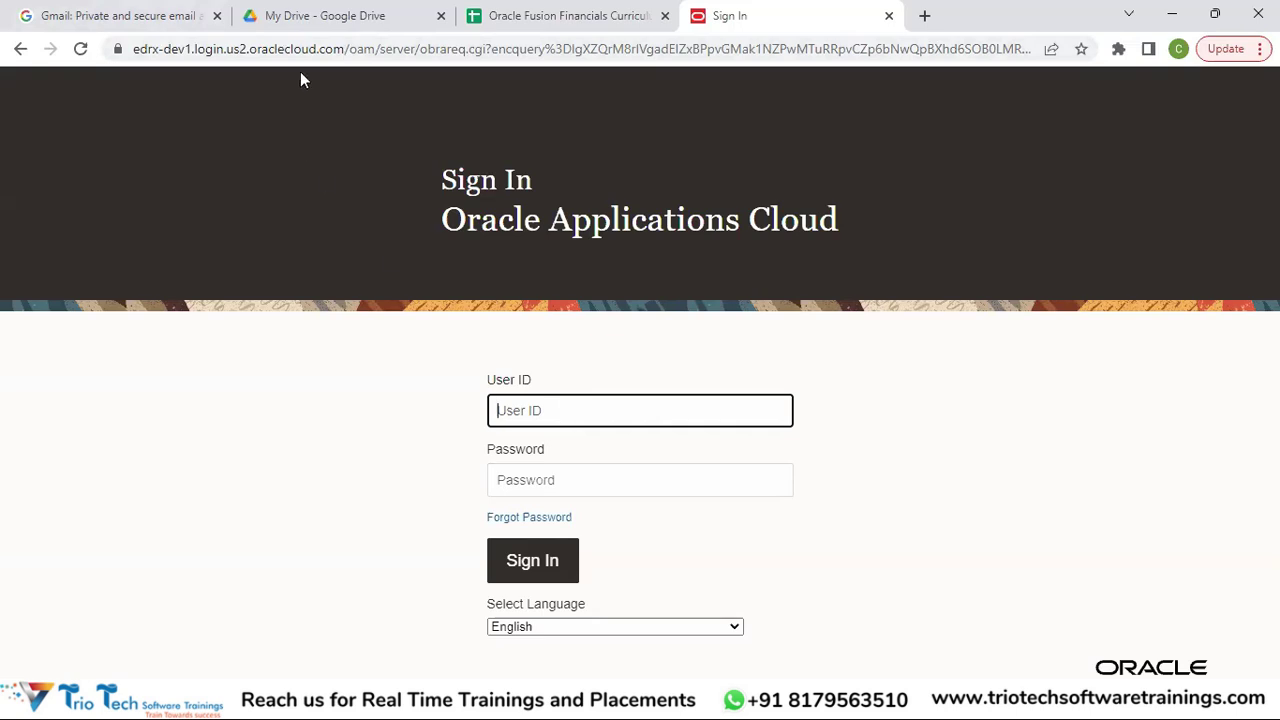
click(340, 49)
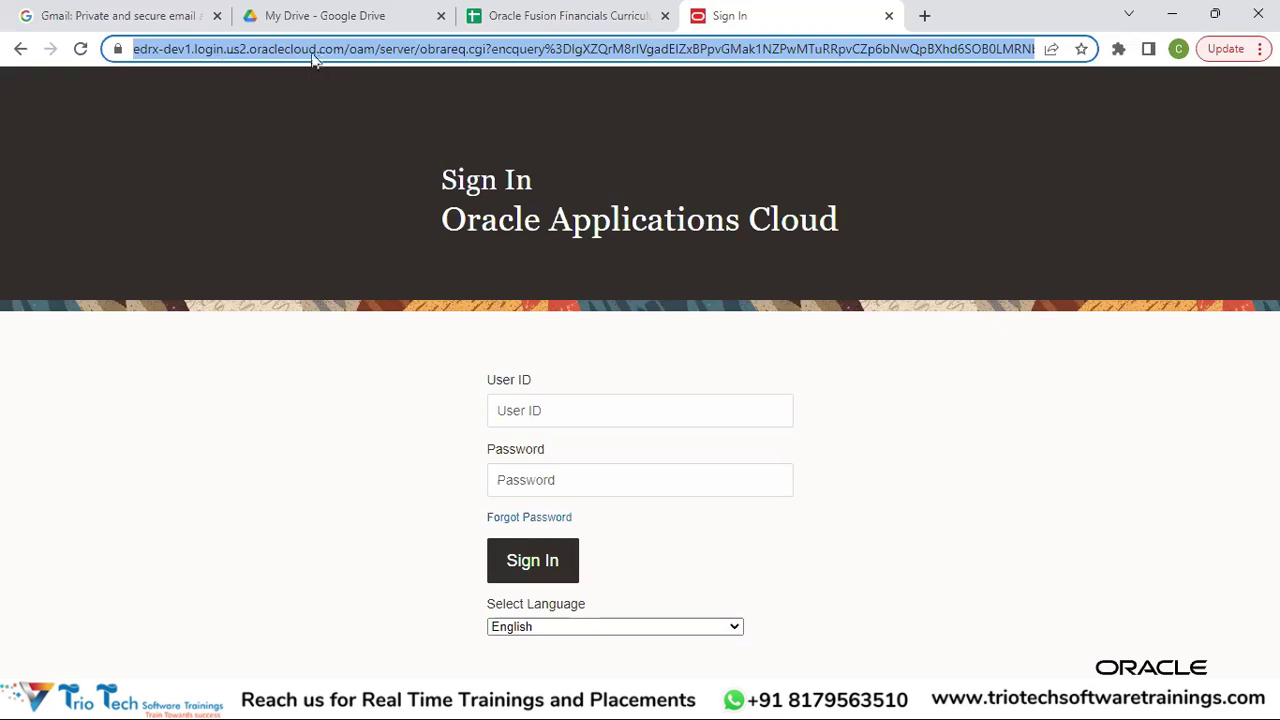
click(548, 409)
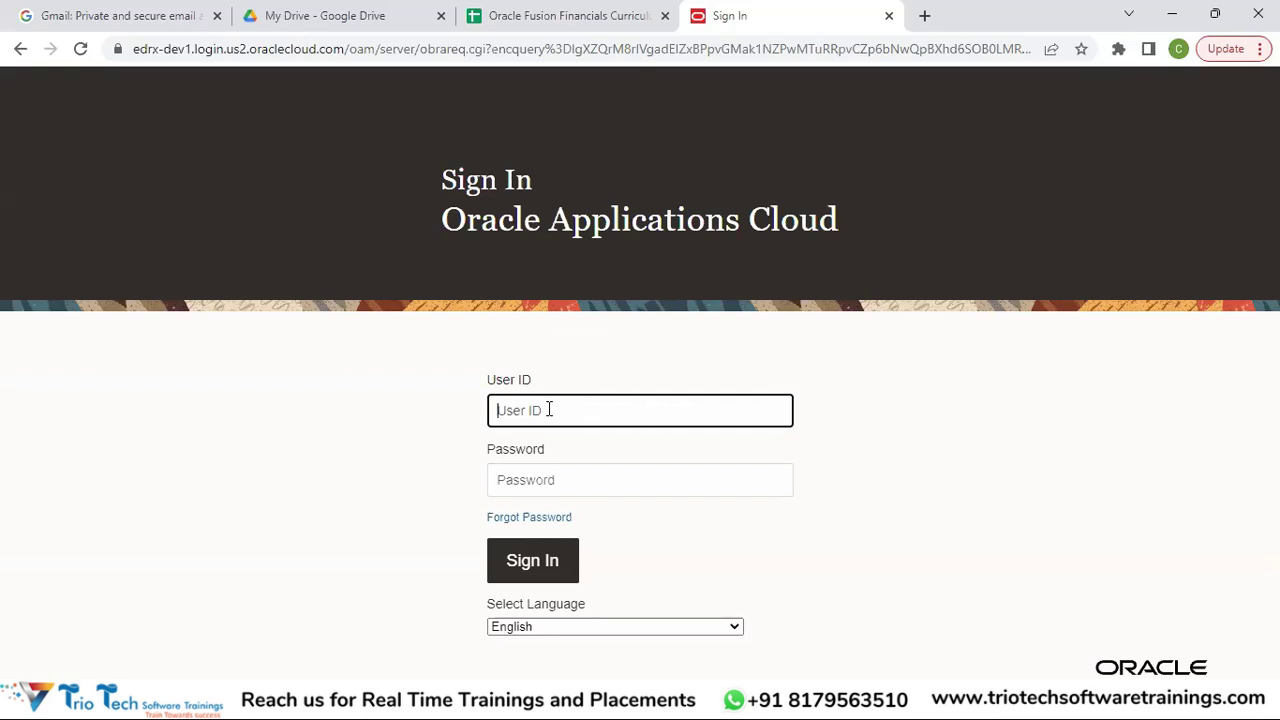
Sign in to Oracle Applications Cloud with the user ID and account password.
key(Tab)
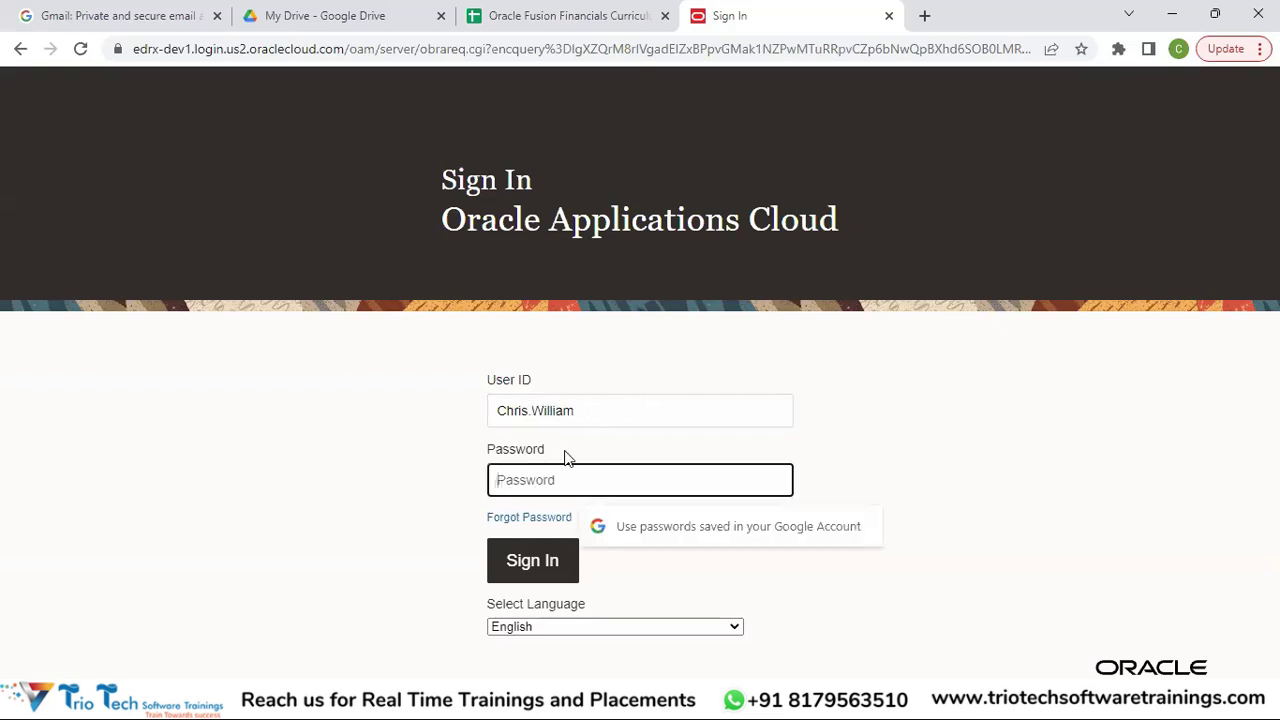
text(********)
key(Return)
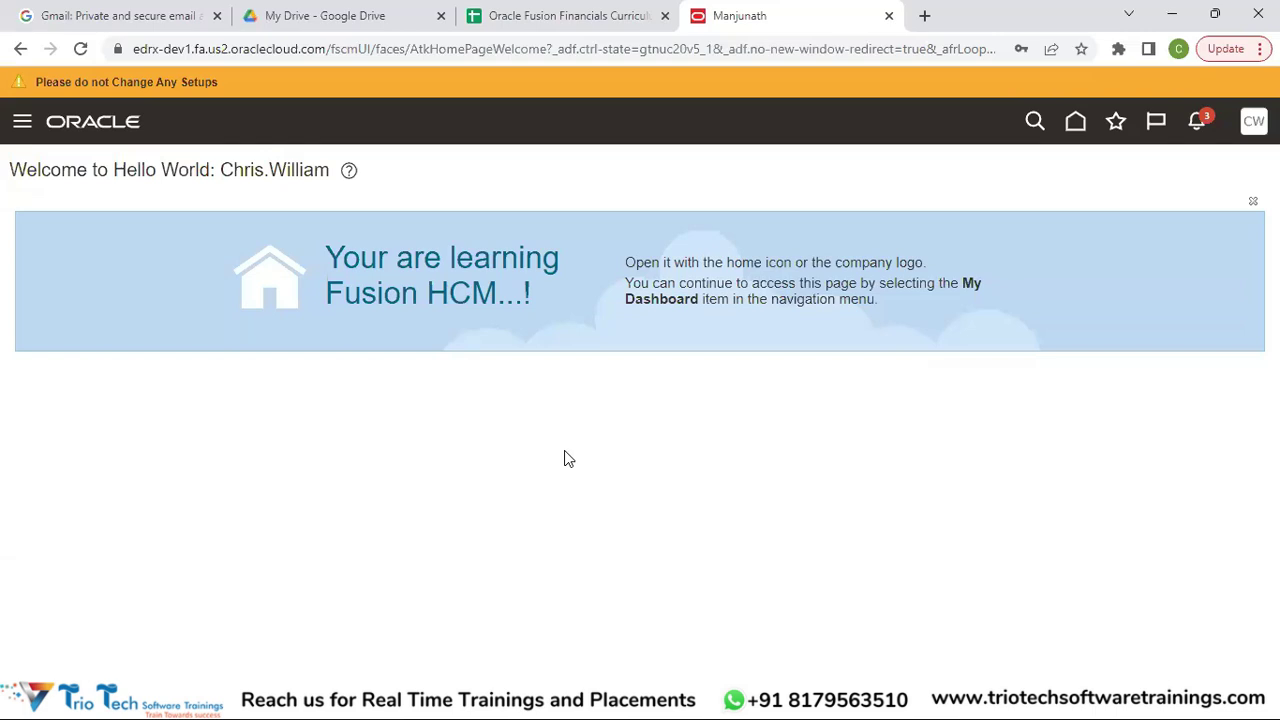
Minimize Chrome, restore it, and return to the curriculum spreadsheet tab.
click(1172, 14)
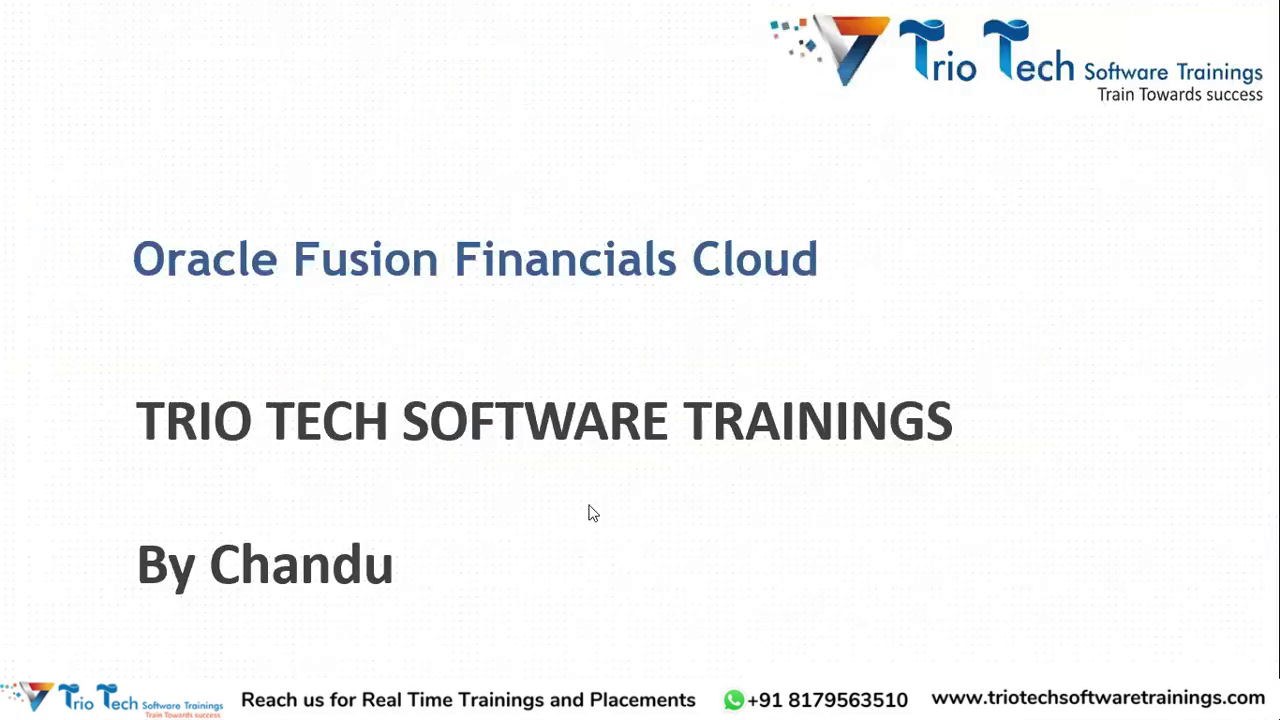
key(alt+Tab)
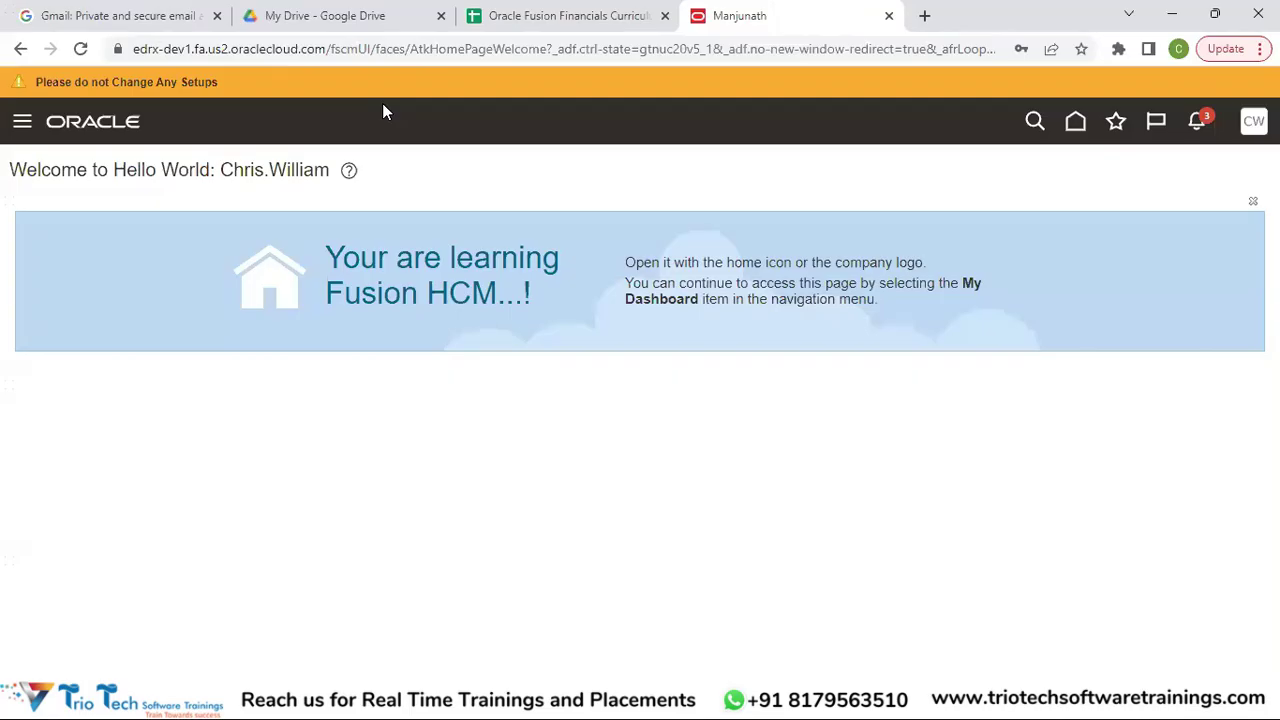
click(568, 16)
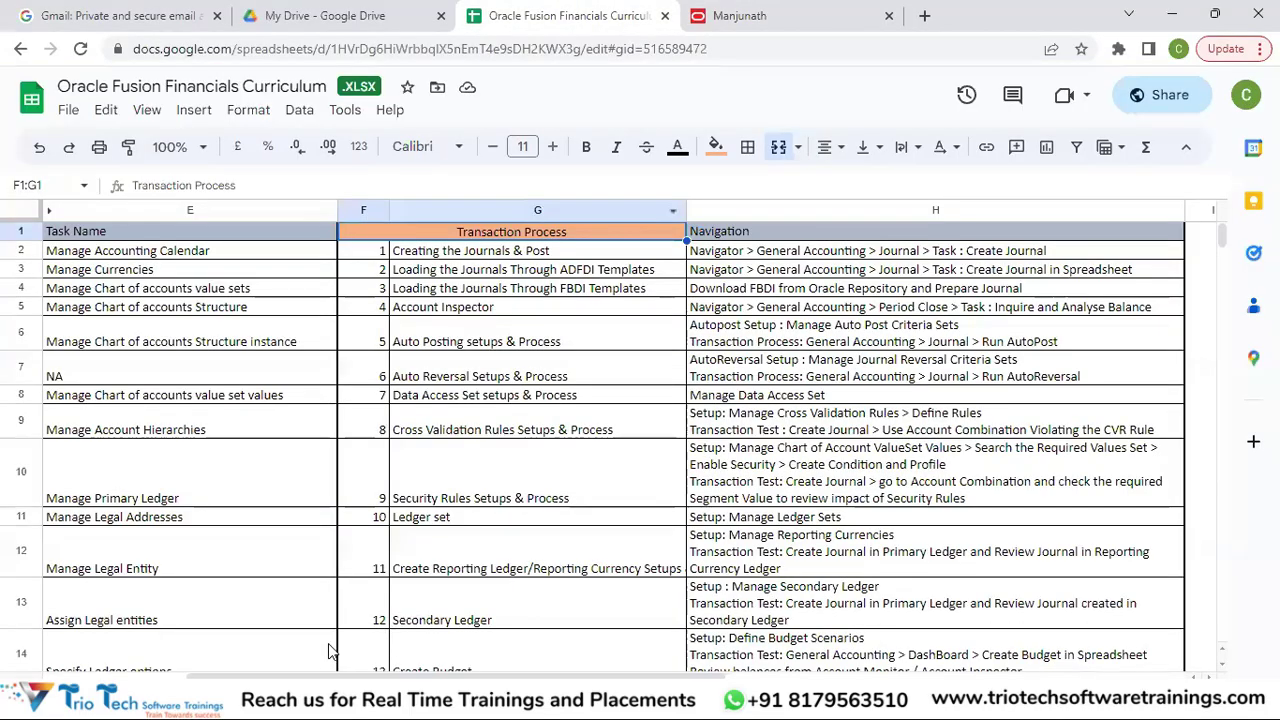
Switch the curriculum workbook to its Implementation Phases sheet.
click(590, 694)
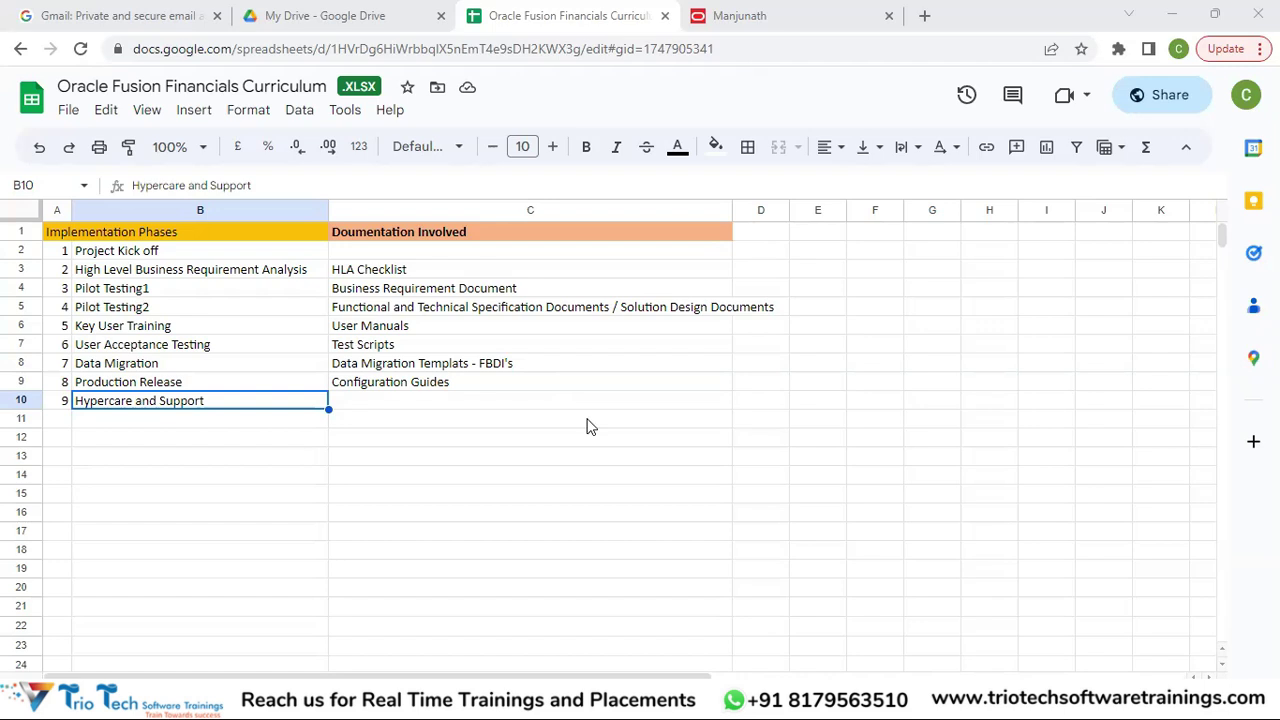
Enter instance notes '2Test Insrtnace' in F8 and '1 Production' in F9 beside the phases.
click(117, 256)
key(shift+Down)
key(shift+Down)
key(shift+Down)
key(shift+Down)
key(shift+Down)
key(shift+Down)
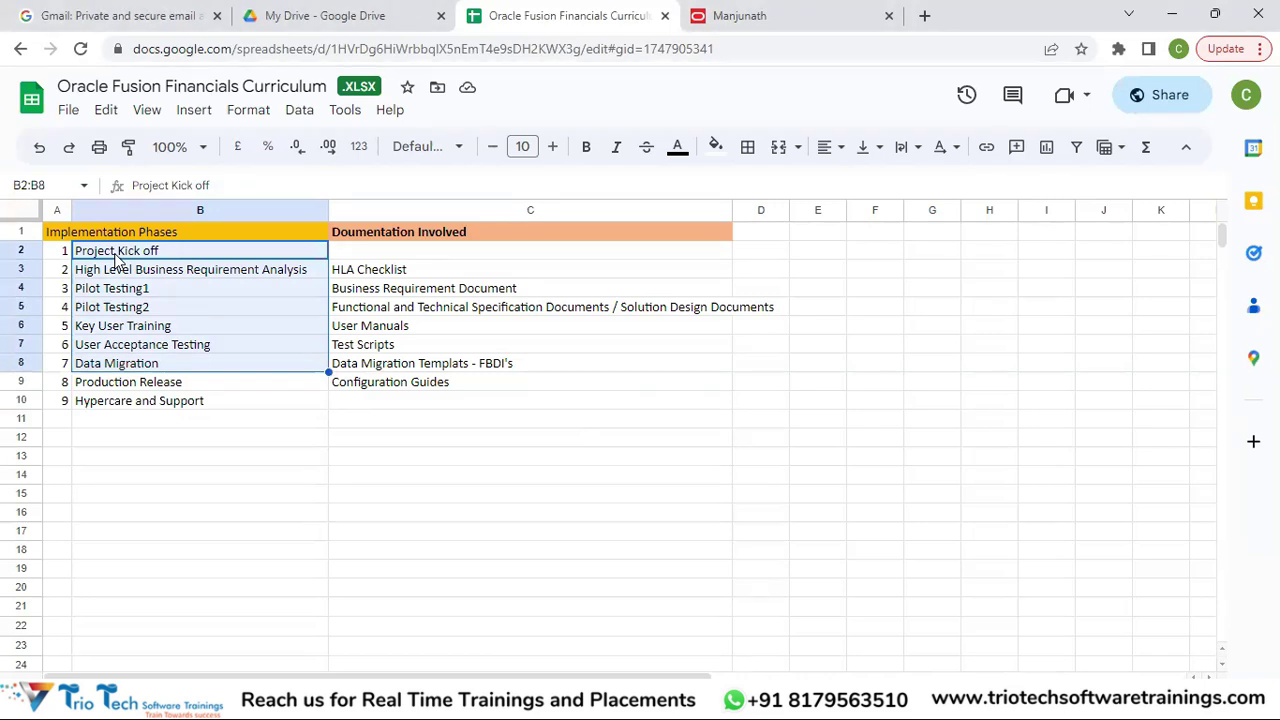
click(875, 372)
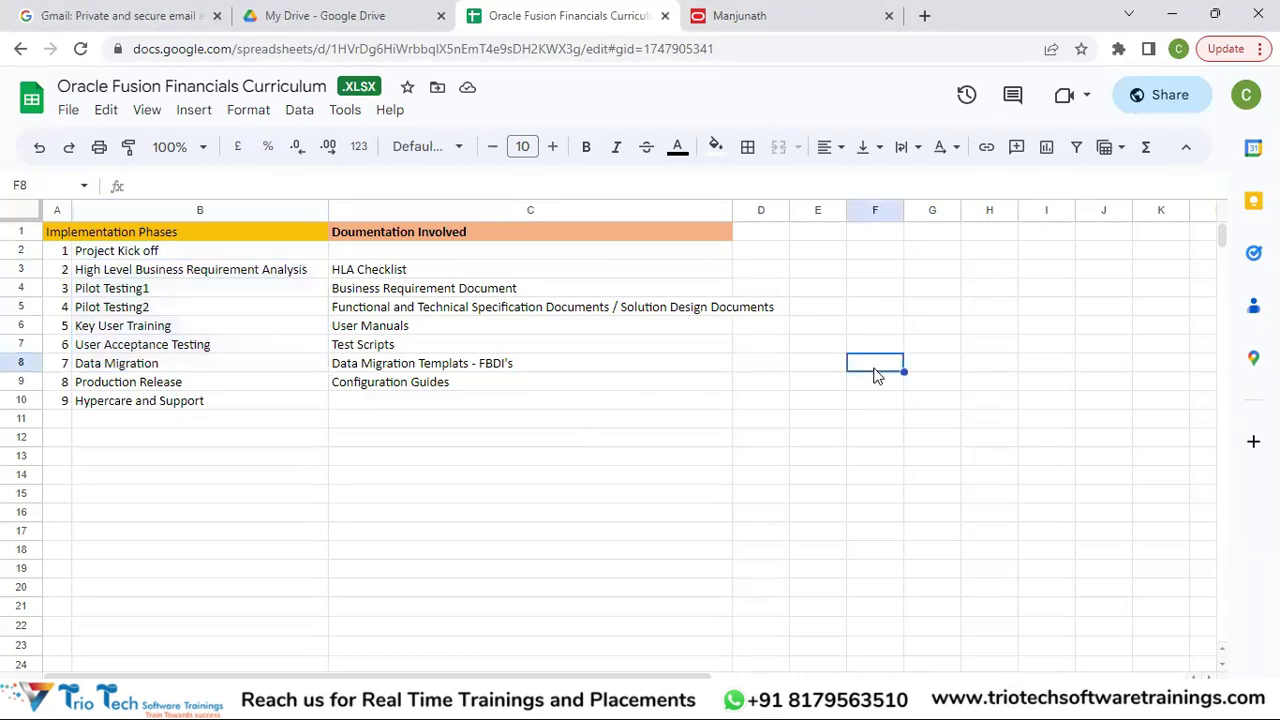
text(2Test Insrtnace)
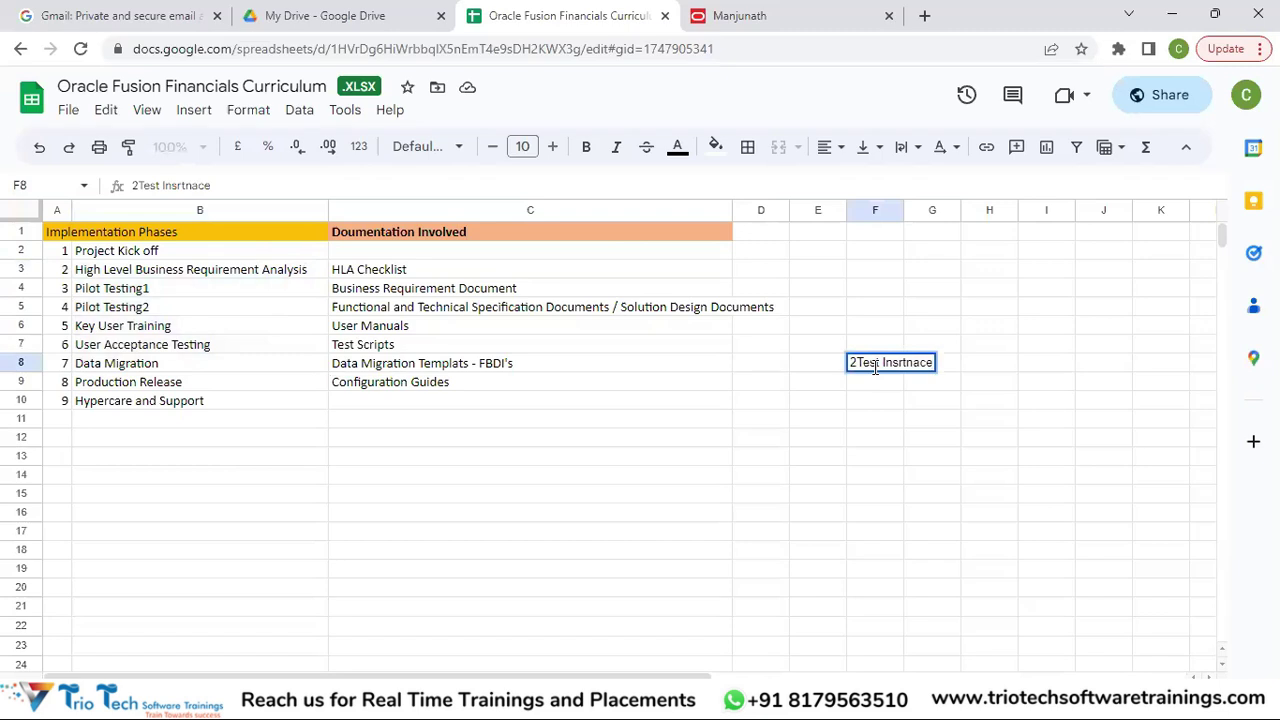
key(Return)
text(1 P)
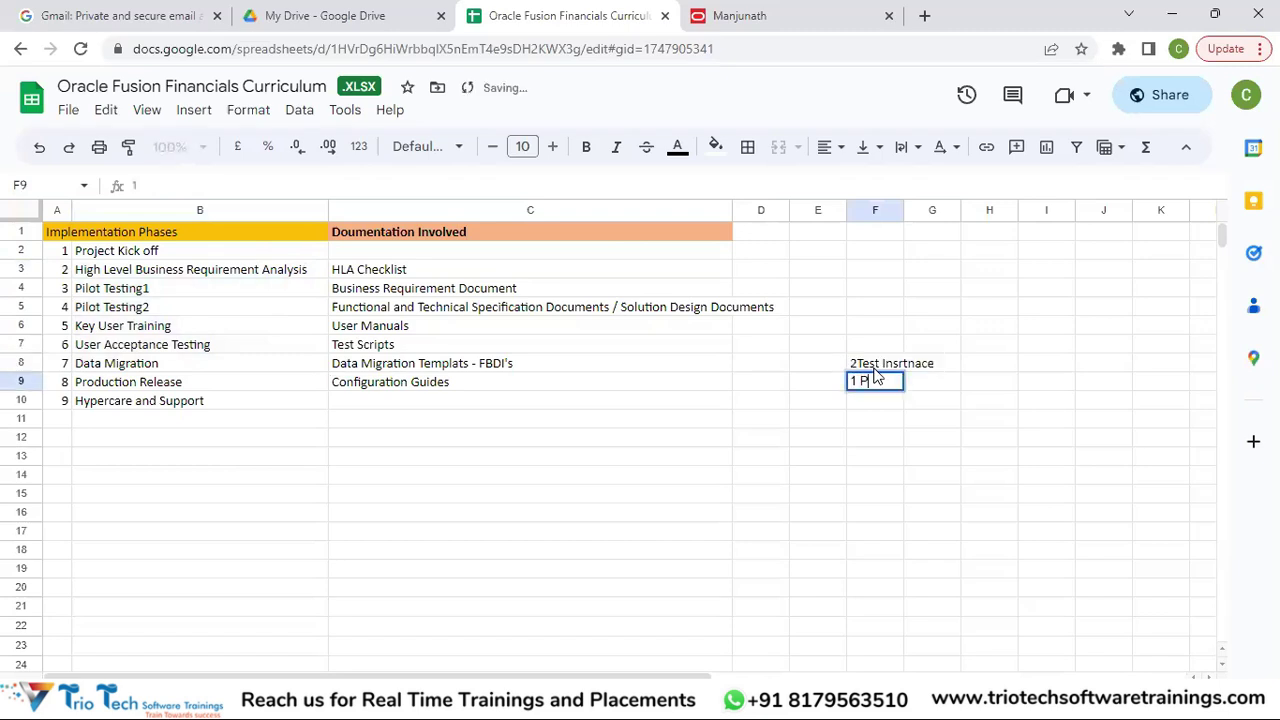
text(roduction)
key(Return)
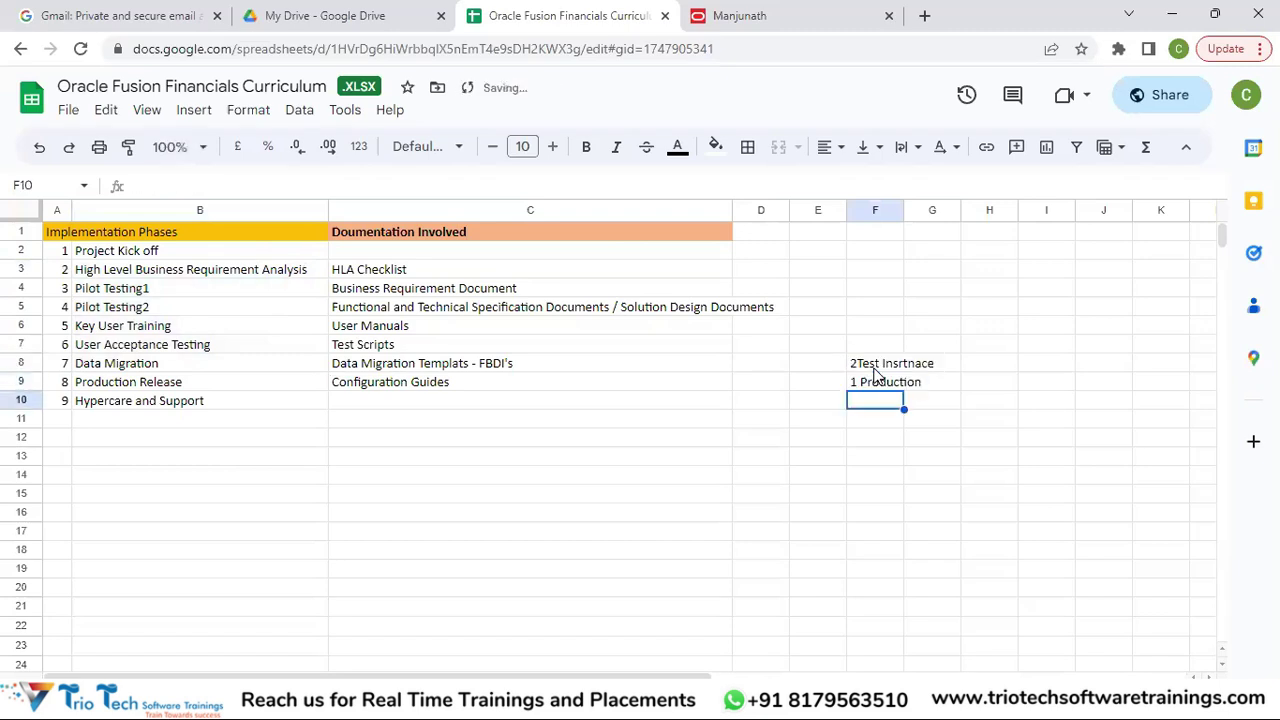
click(880, 366)
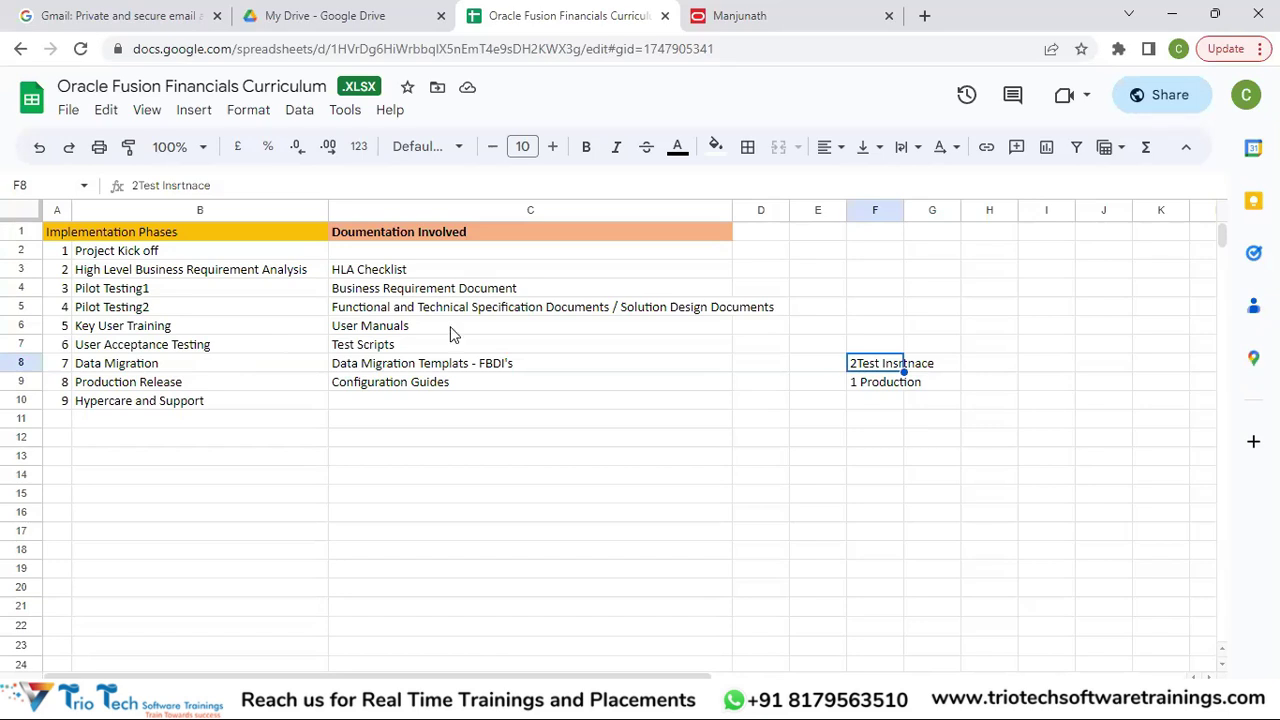
Review the F9 '1 Production' and F8 test-instance notes, then return to the Oracle Fusion tab.
click(872, 385)
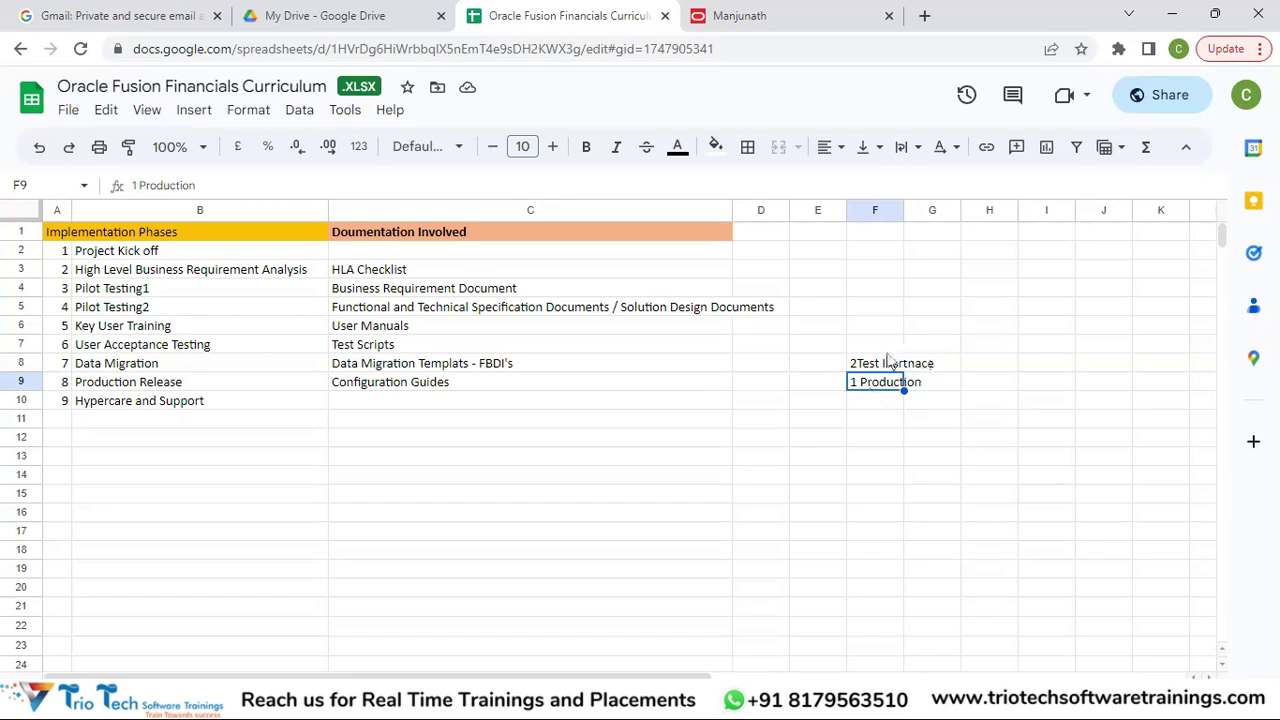
click(886, 366)
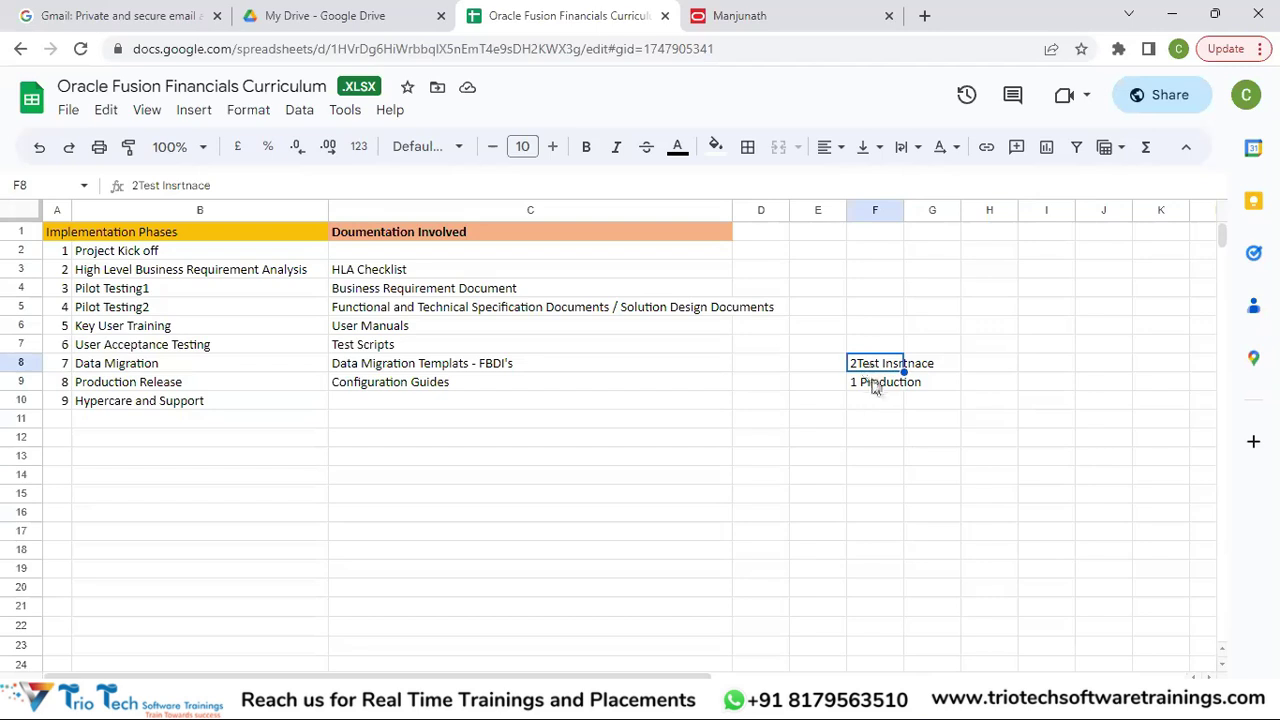
click(873, 388)
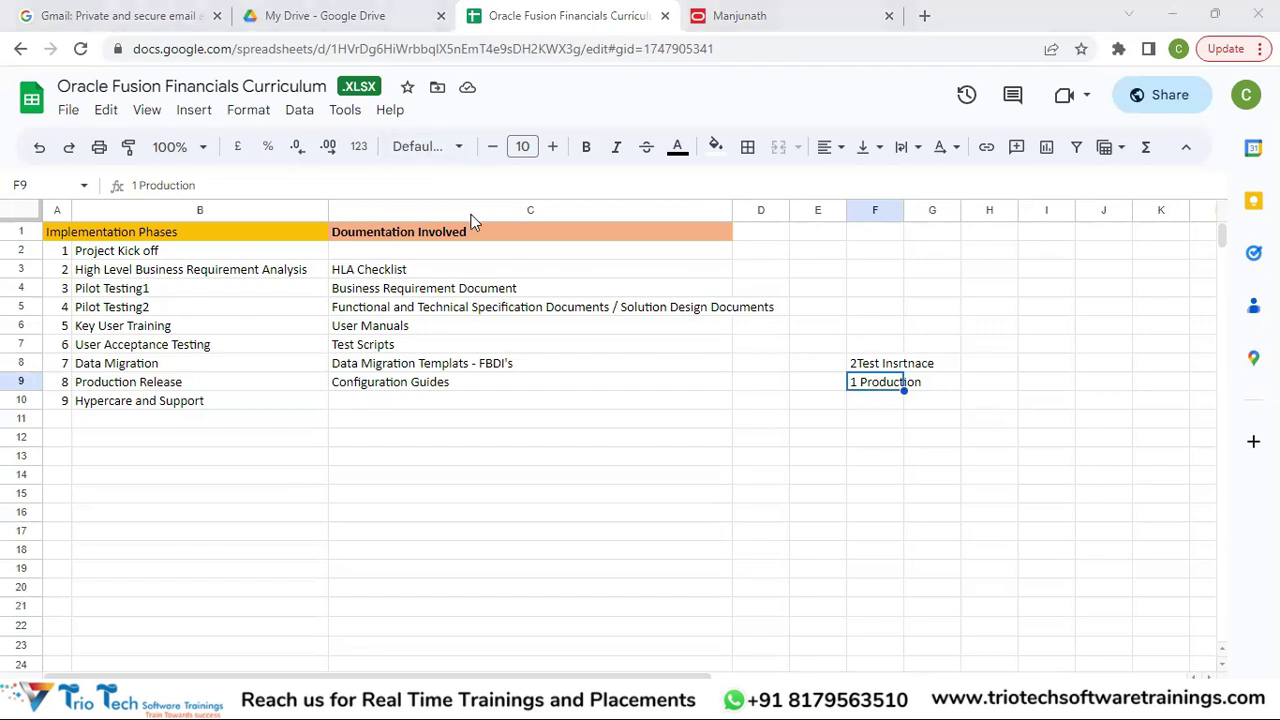
click(763, 16)
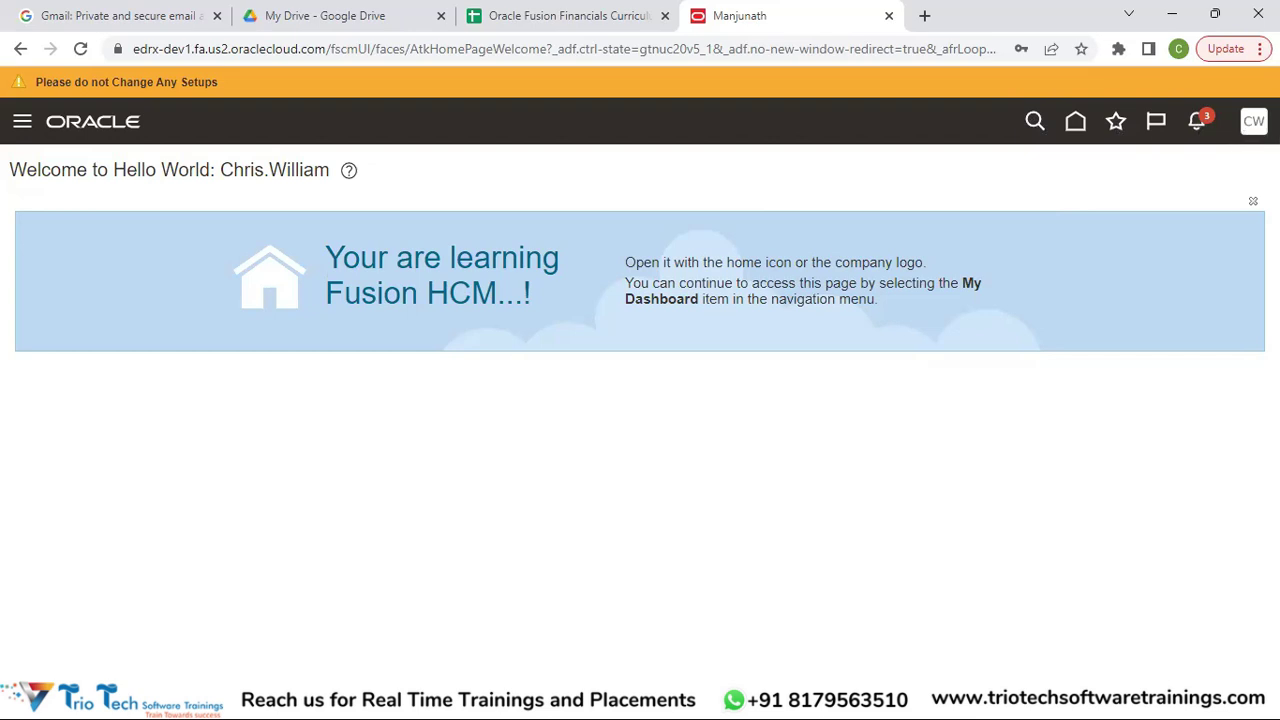
Check the Settings and Actions menu, then go Home through the navigation menu.
click(1253, 121)
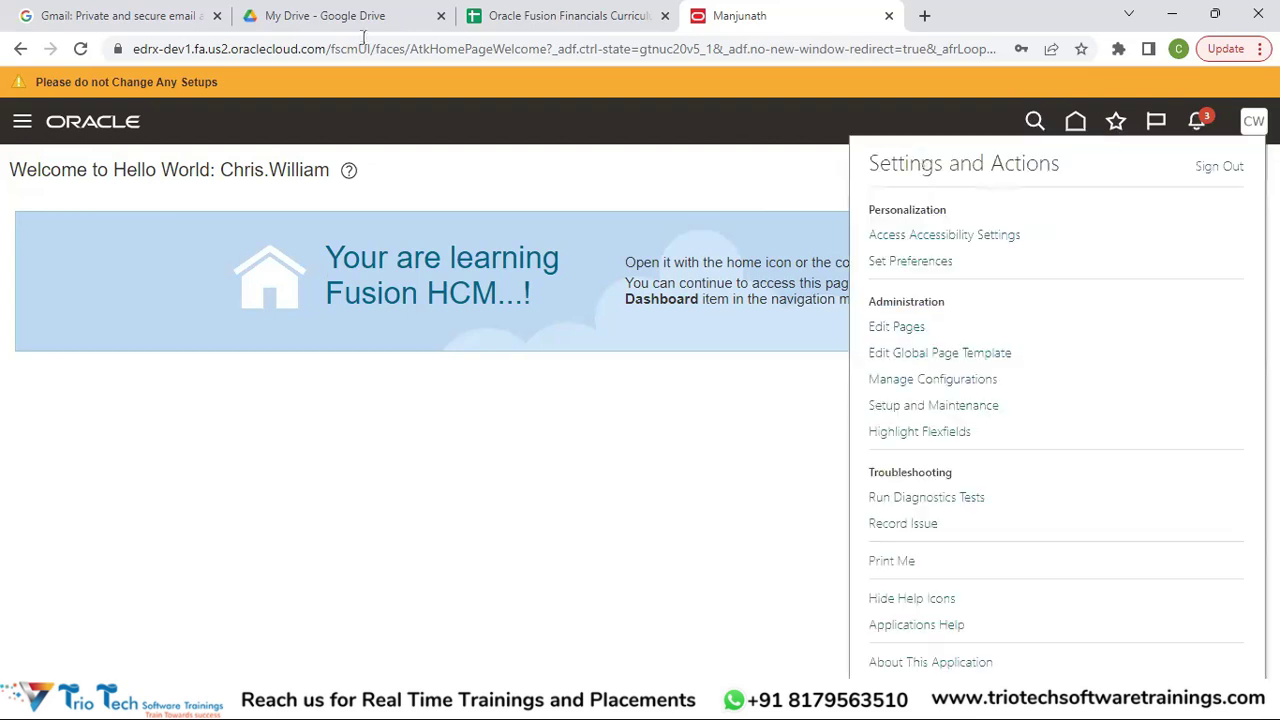
click(23, 131)
click(23, 131)
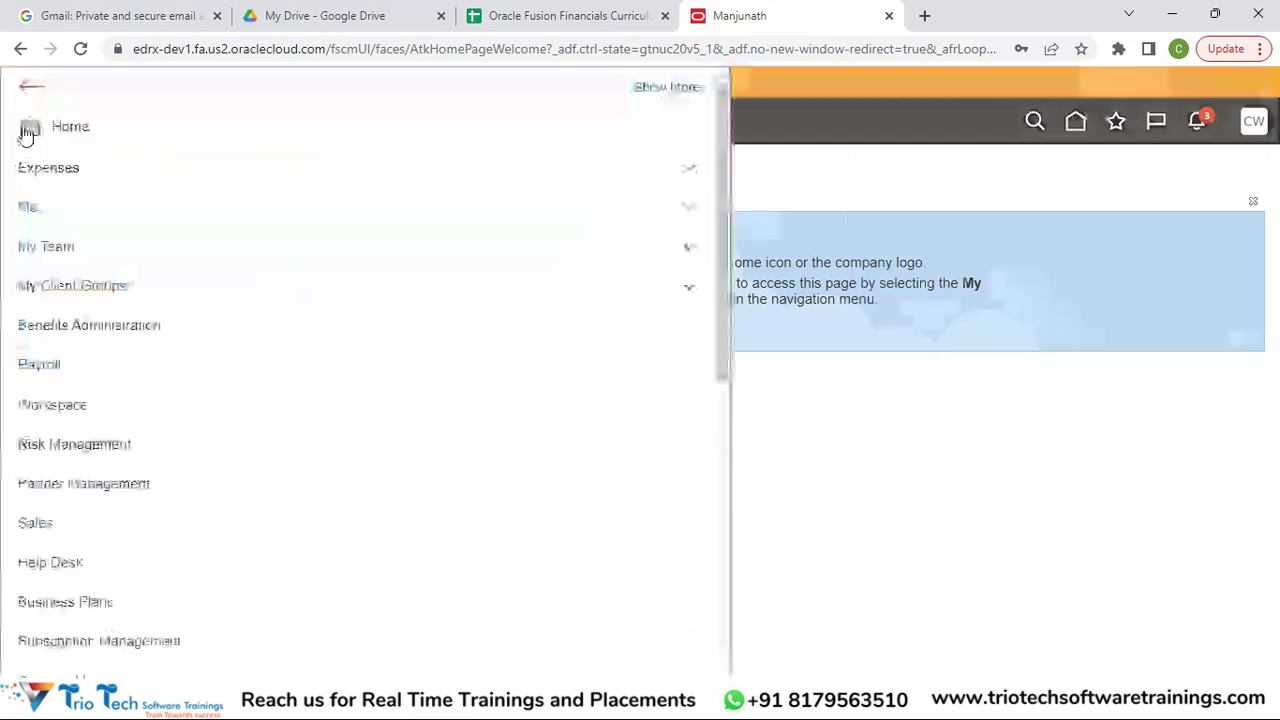
click(29, 93)
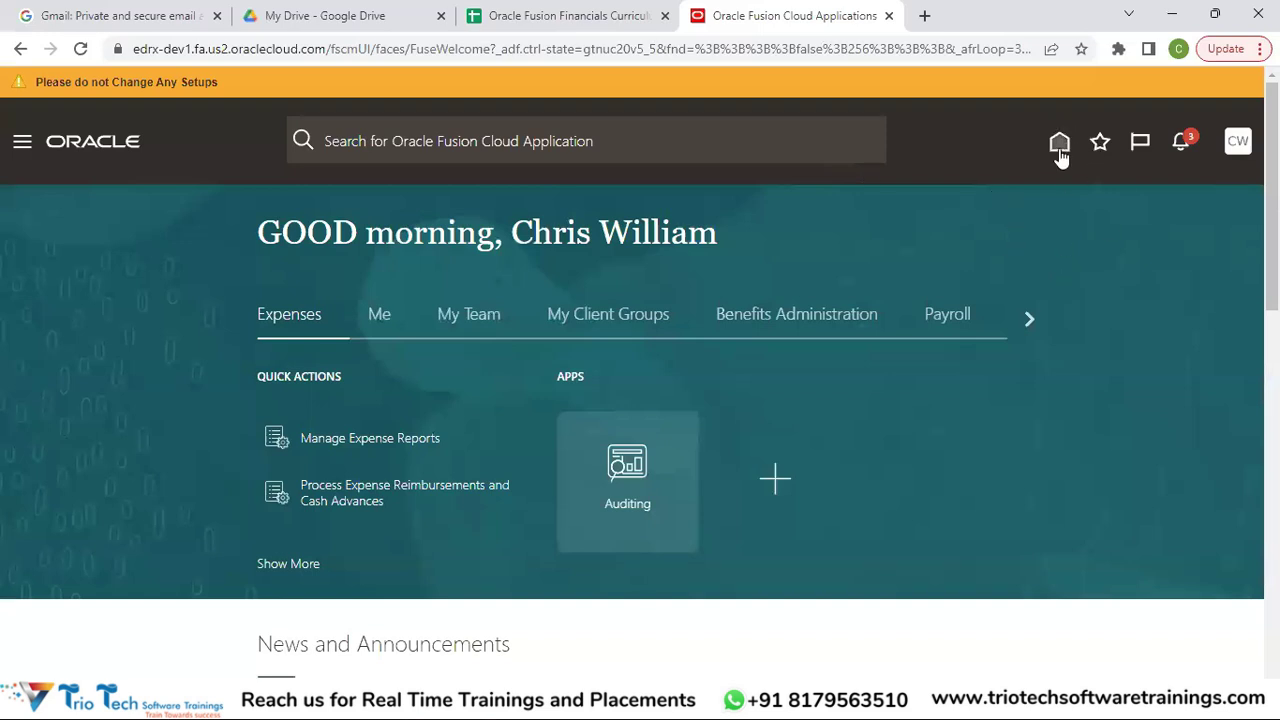
Reload the home page, reveal work areas Payroll through Help Desk, and show Favorites and Recent Items.
click(1059, 146)
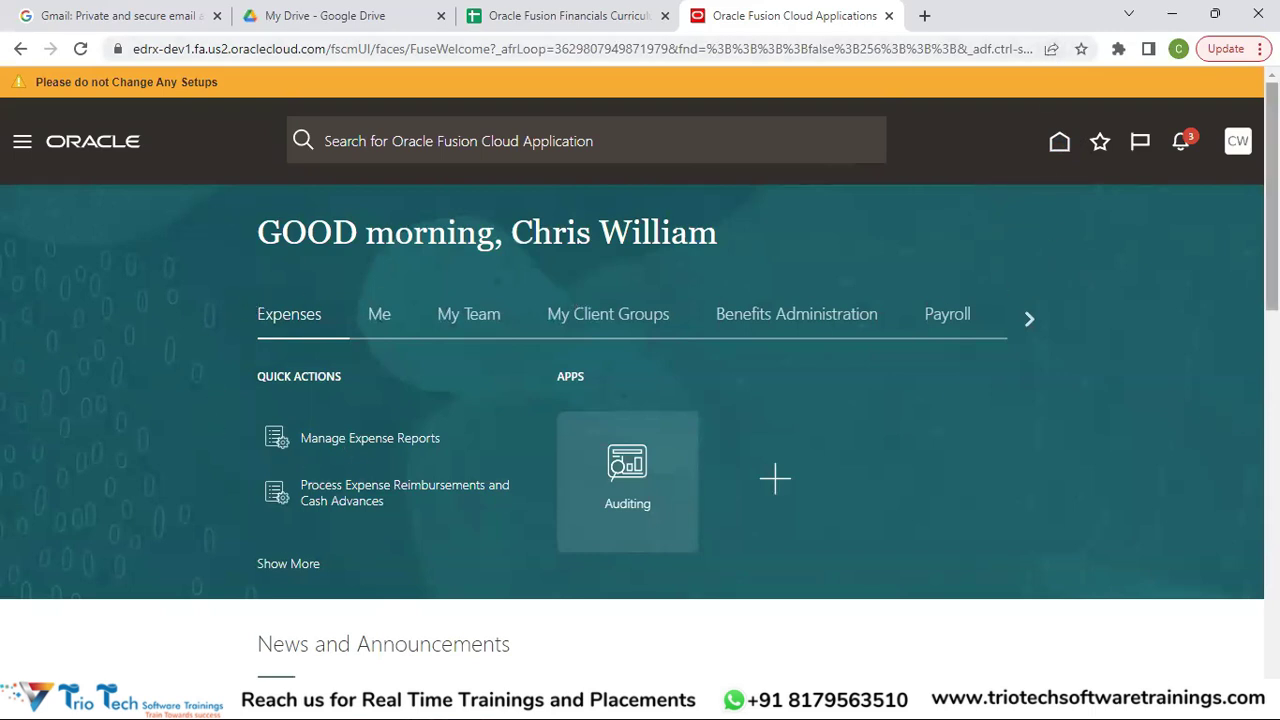
scroll(640, 372, down, 1)
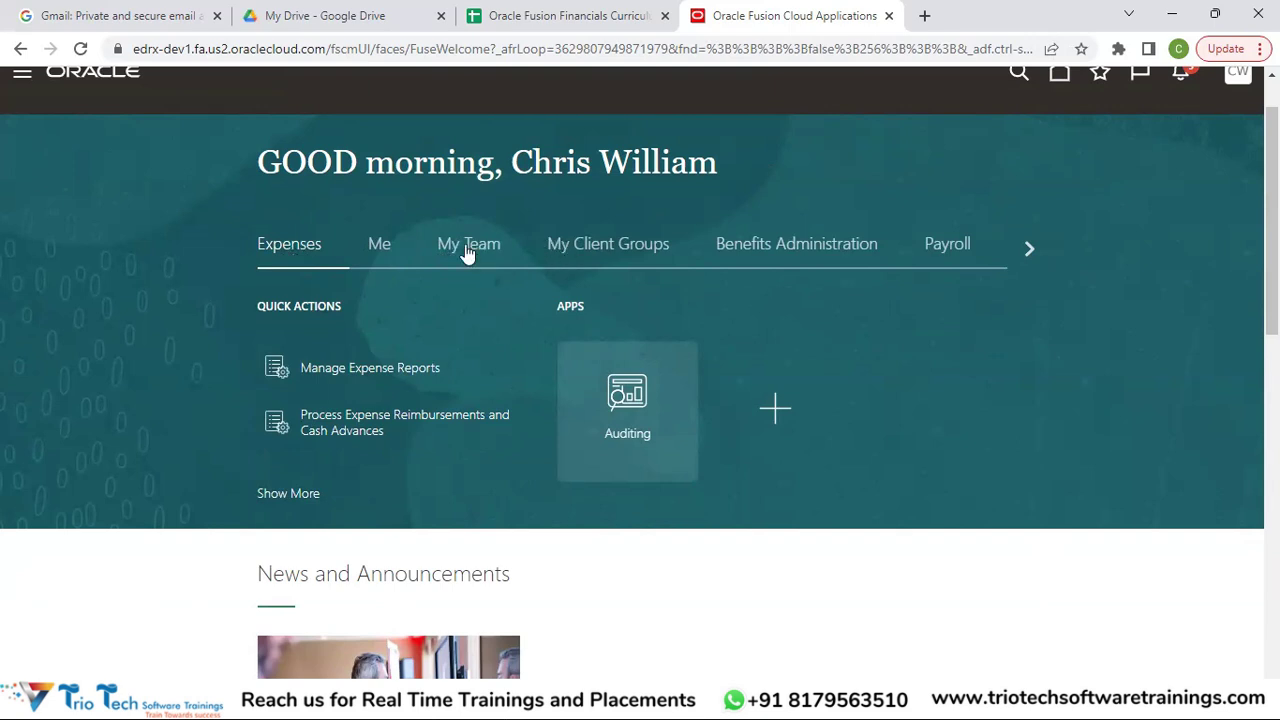
click(1031, 250)
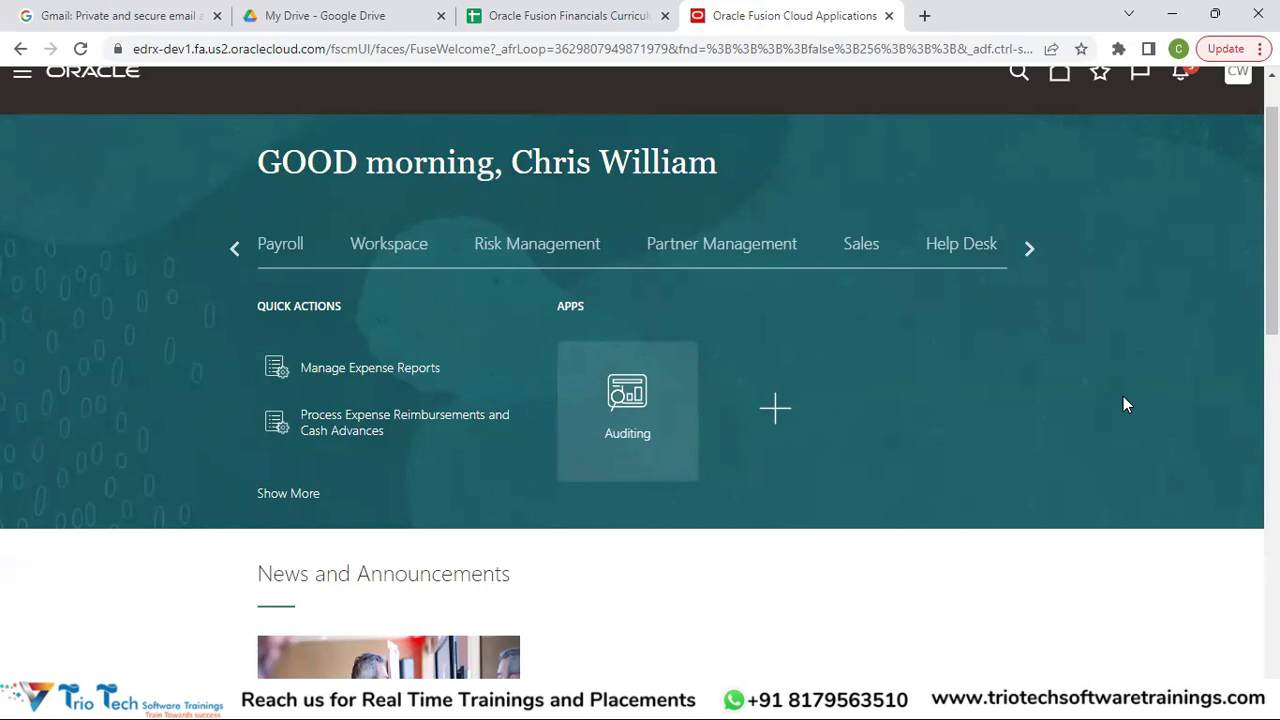
mouse_move(1273, 290)
mouse_down()
mouse_move(1273, 490)
mouse_move(1273, 267)
mouse_up()
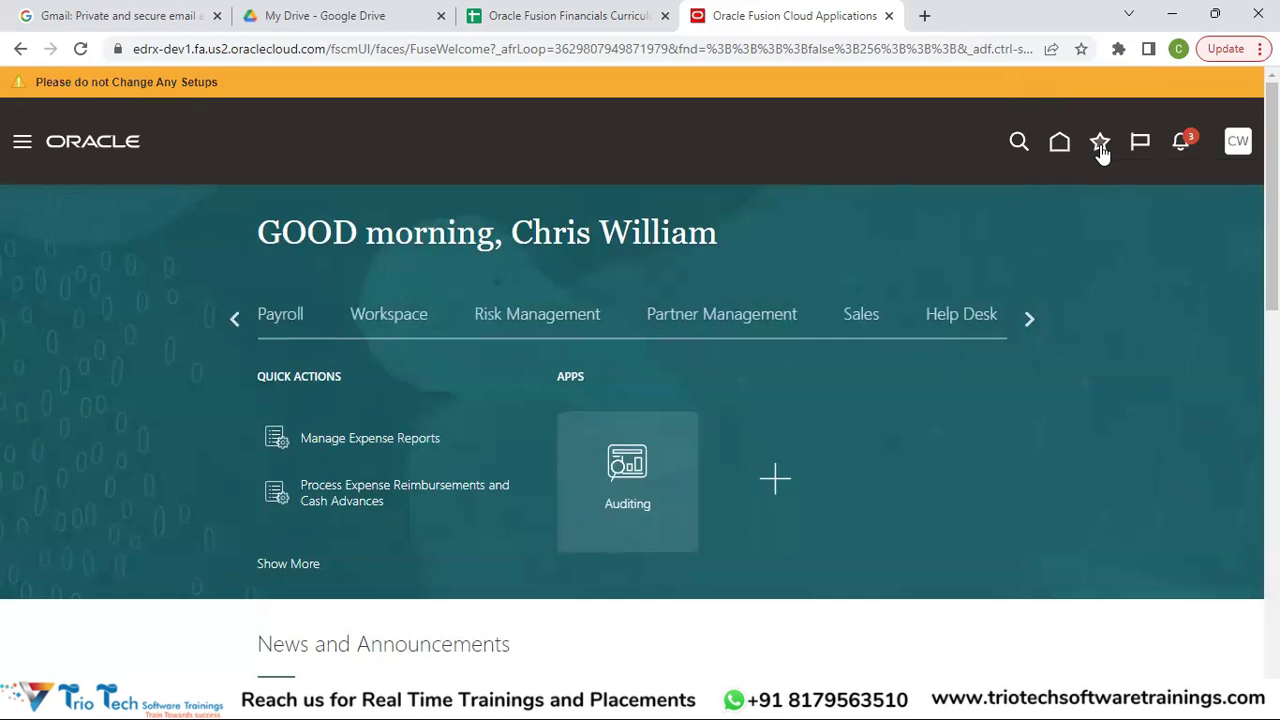
click(1101, 146)
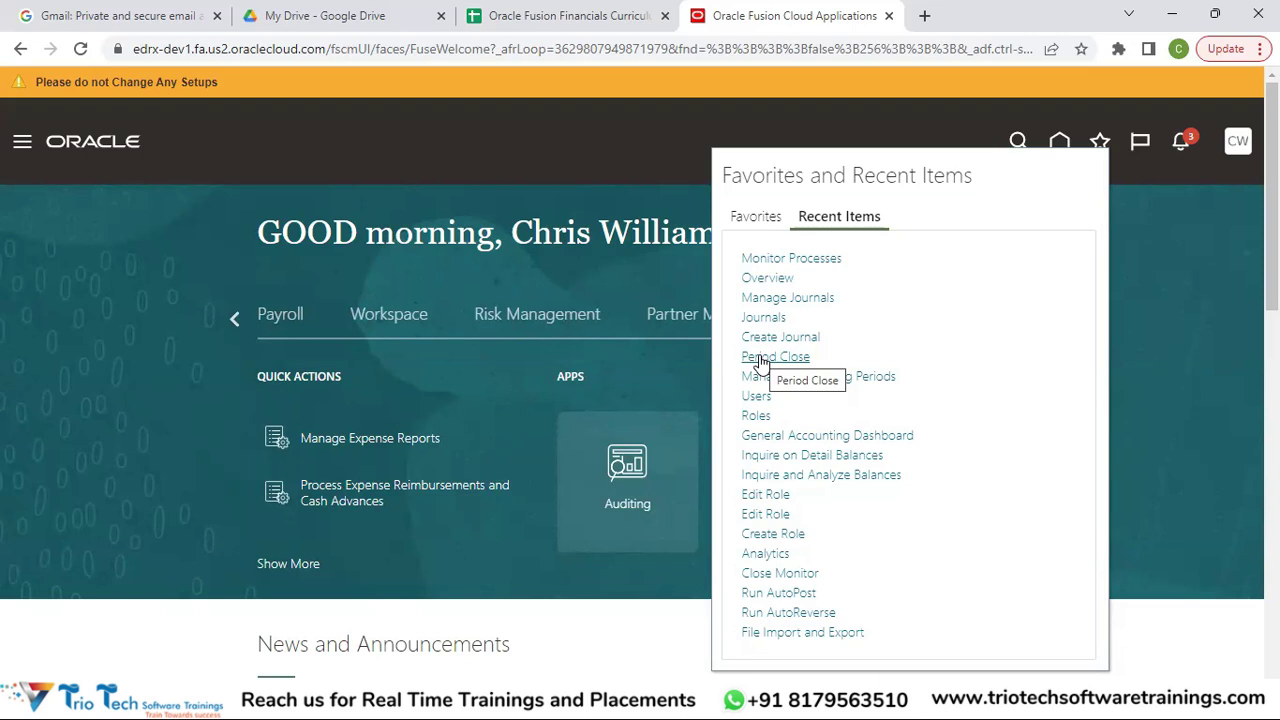
Browse saved favorites and recent pages, close that panel, and open the Watchlist with 251 unapplied receipts.
click(758, 218)
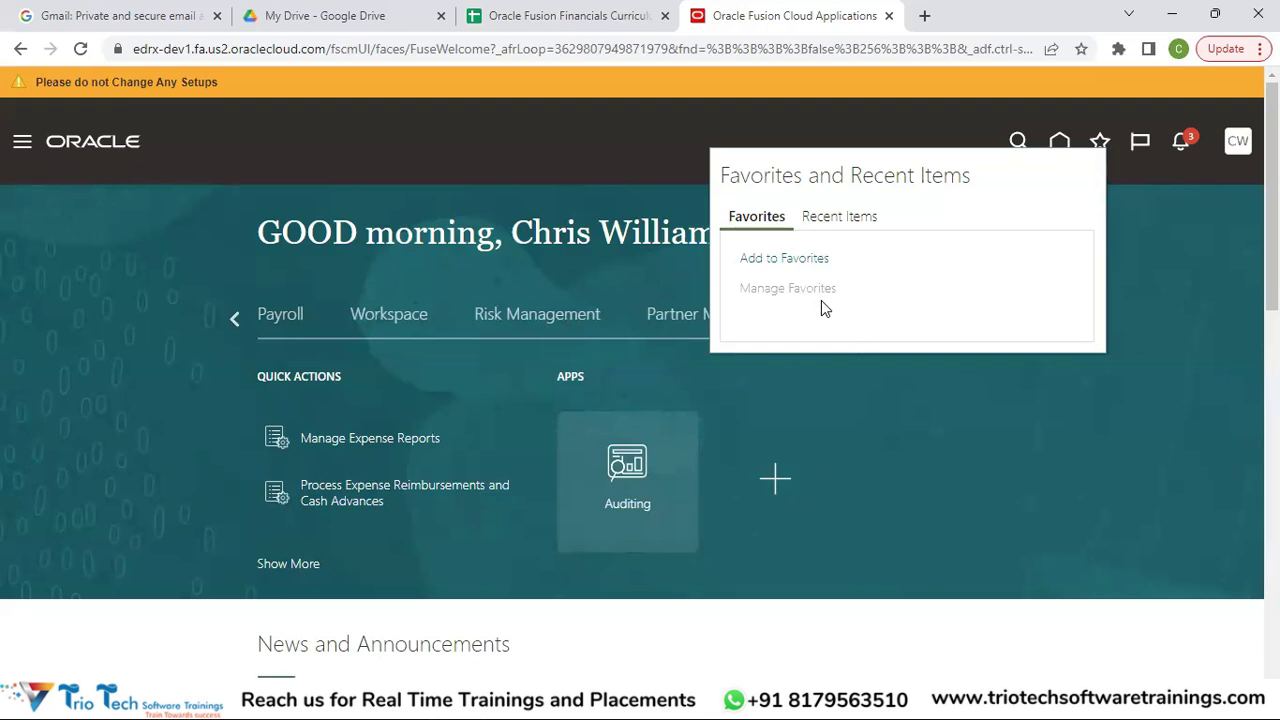
click(829, 216)
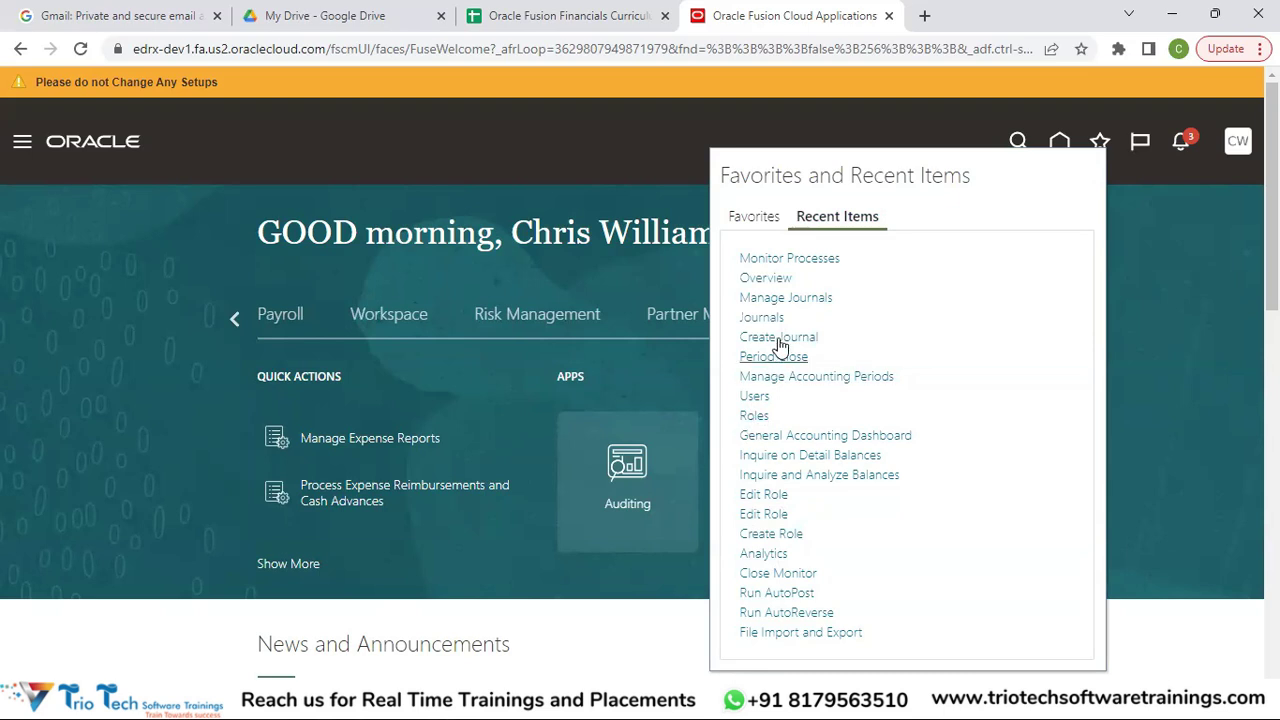
click(1142, 204)
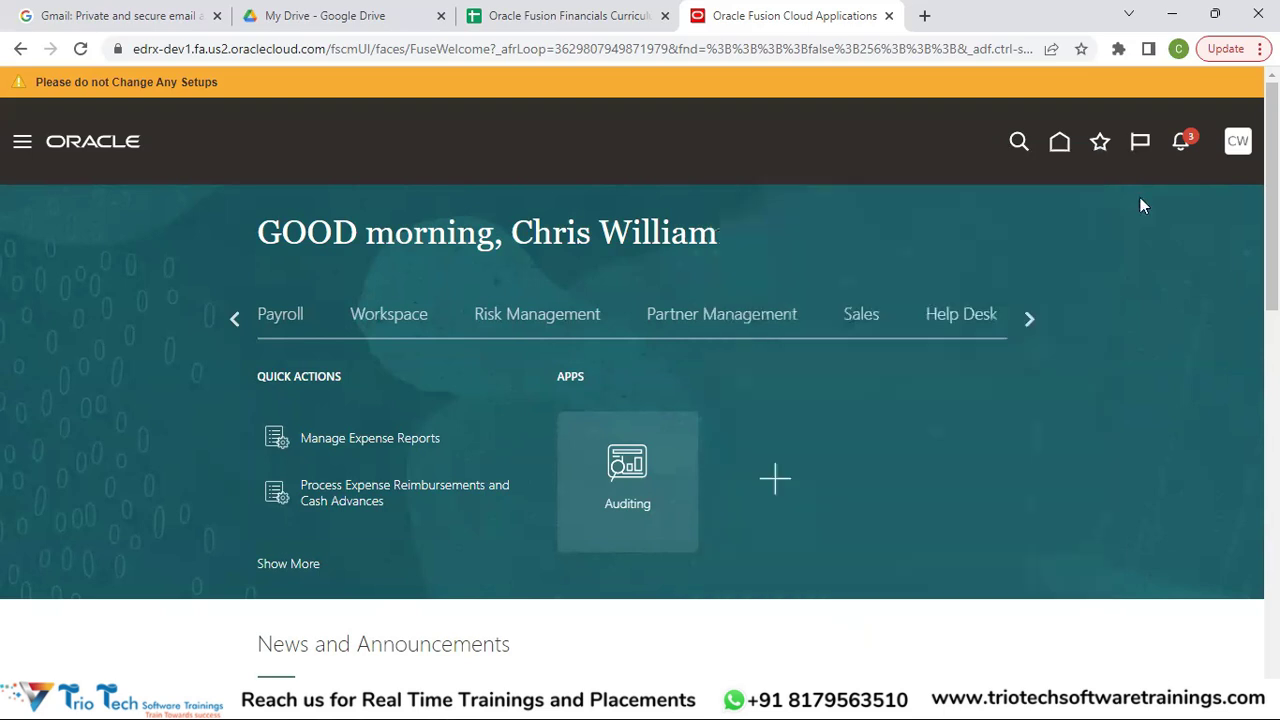
click(1142, 145)
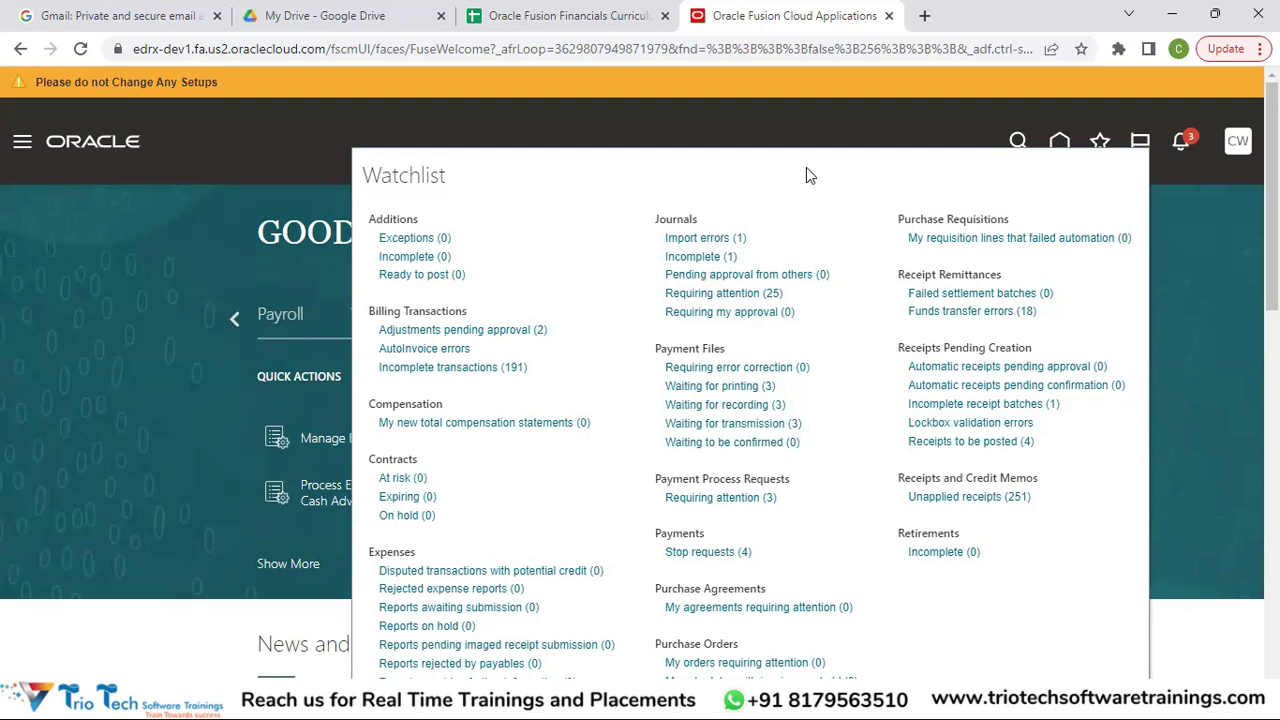
Close the Watchlist and show recent notifications, including the approved USD 2,000.00 bank transfer.
click(1190, 178)
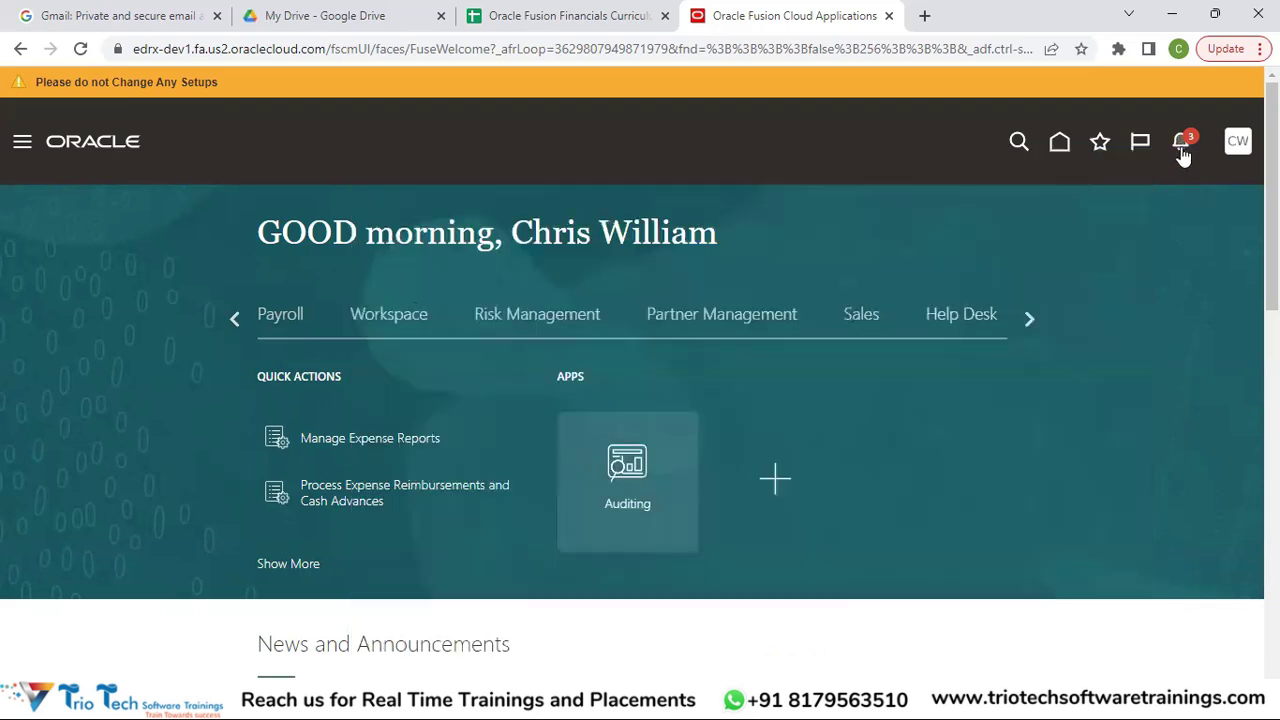
click(1184, 145)
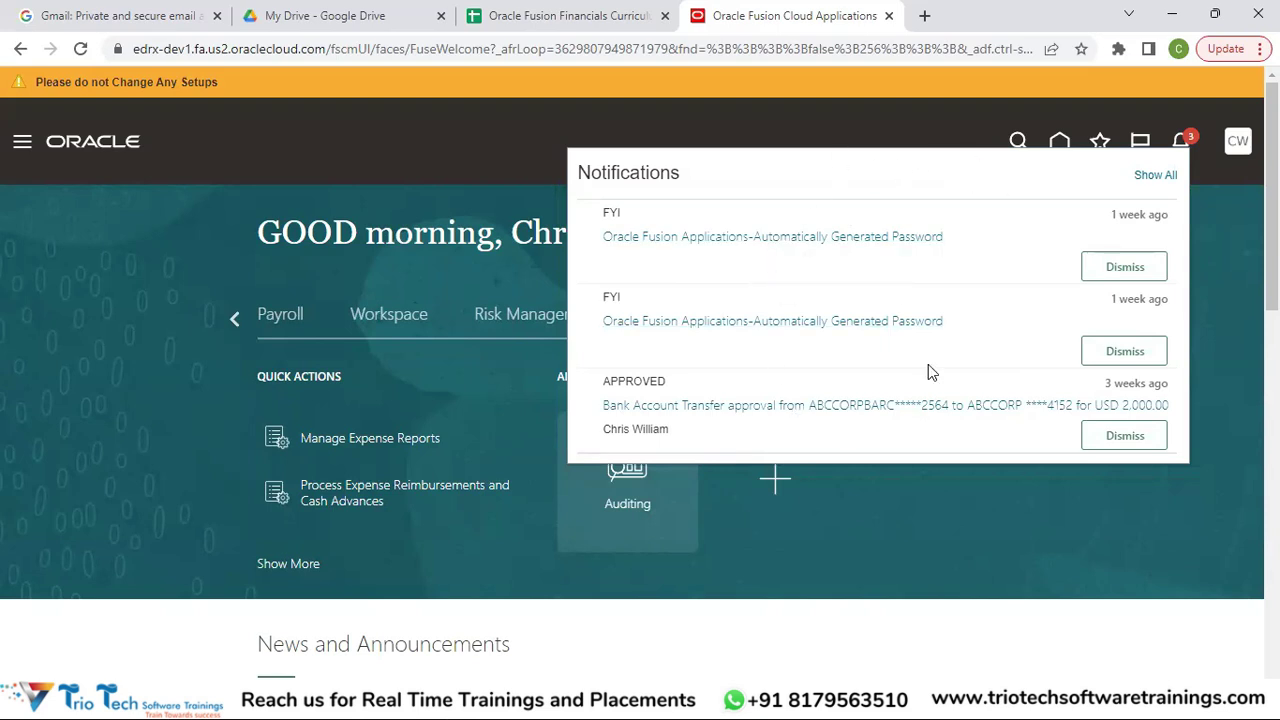
Close, reopen and close the notifications list again, leaving the bare home page.
click(1183, 146)
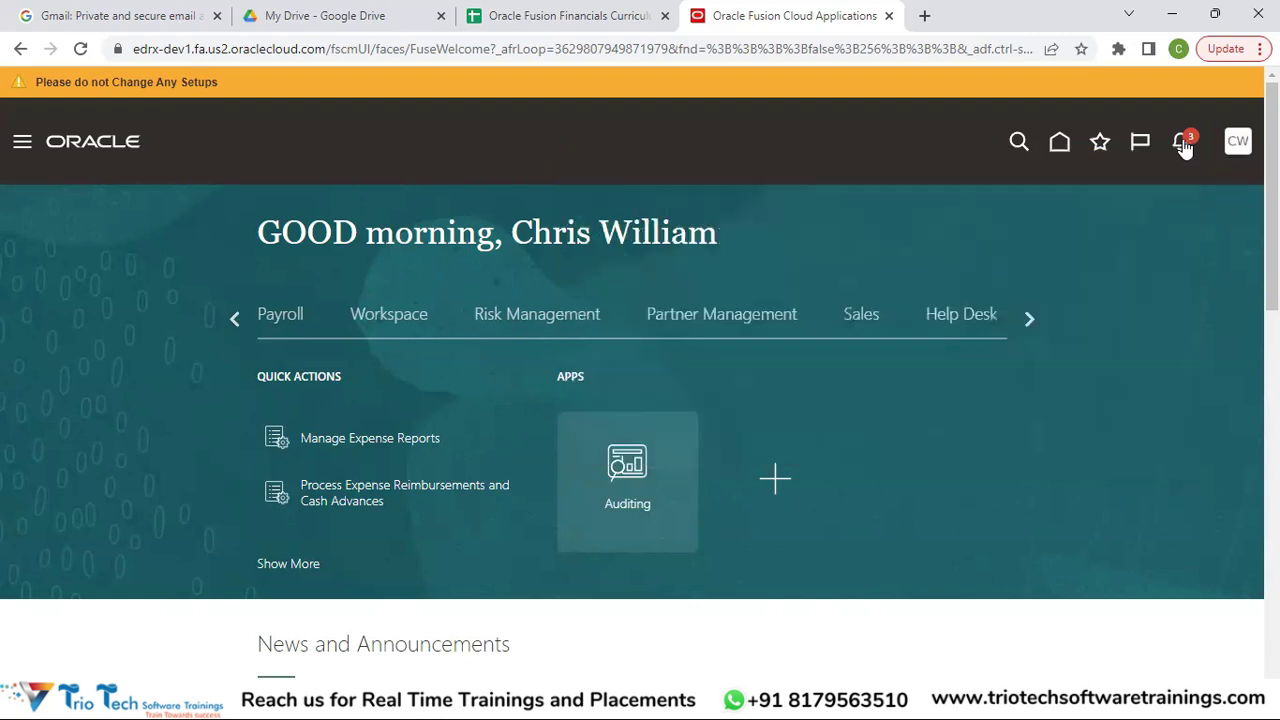
click(1182, 148)
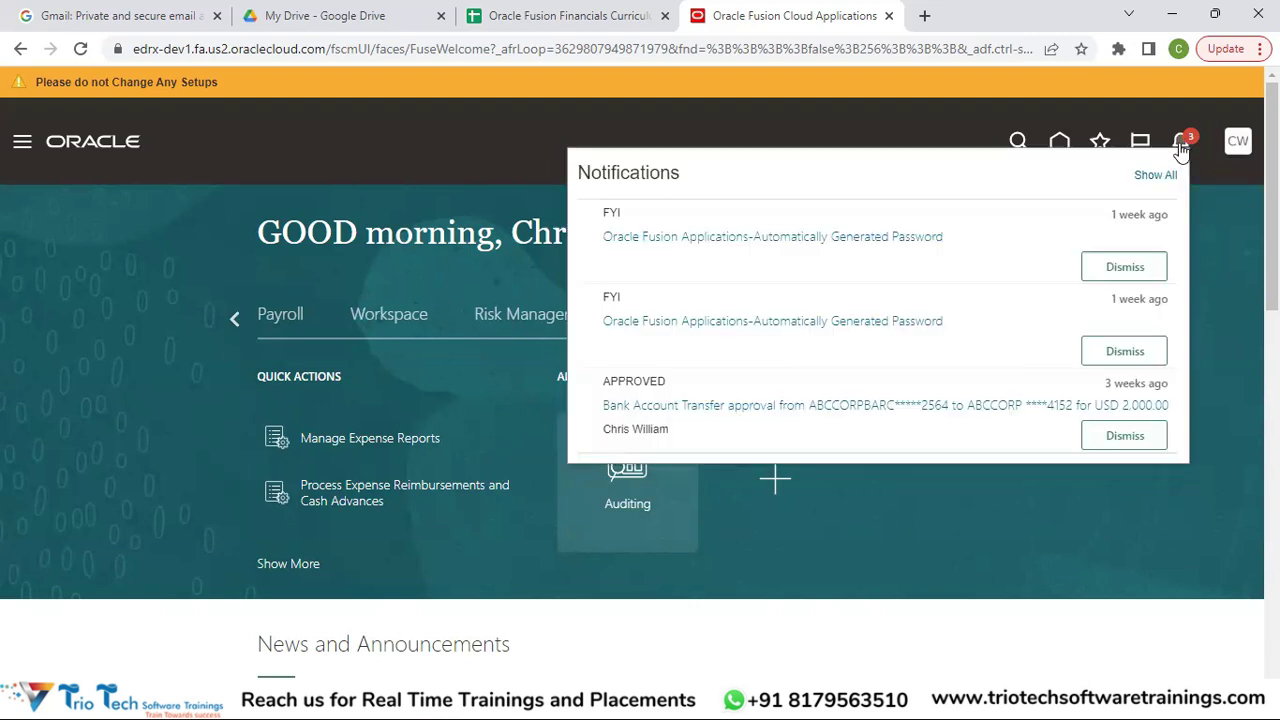
click(1181, 148)
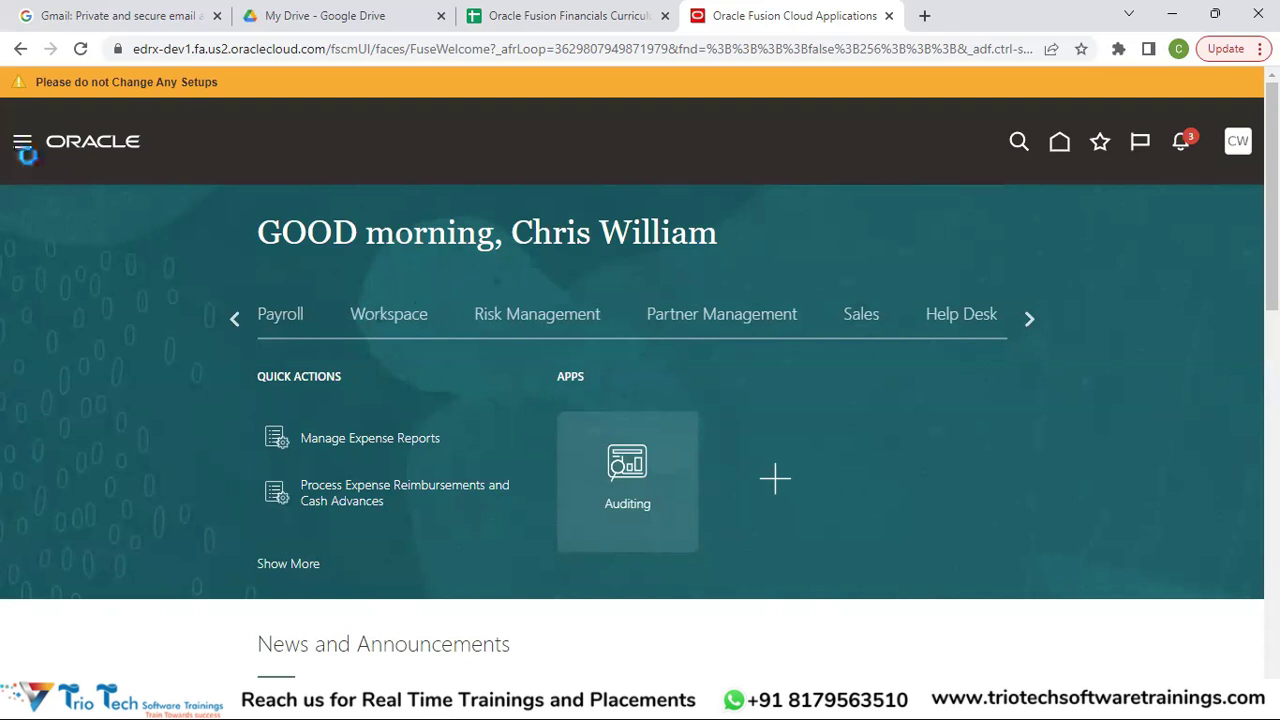
Open the Navigator and scroll it down to Payables, General Accounting and Cash Management.
click(19, 150)
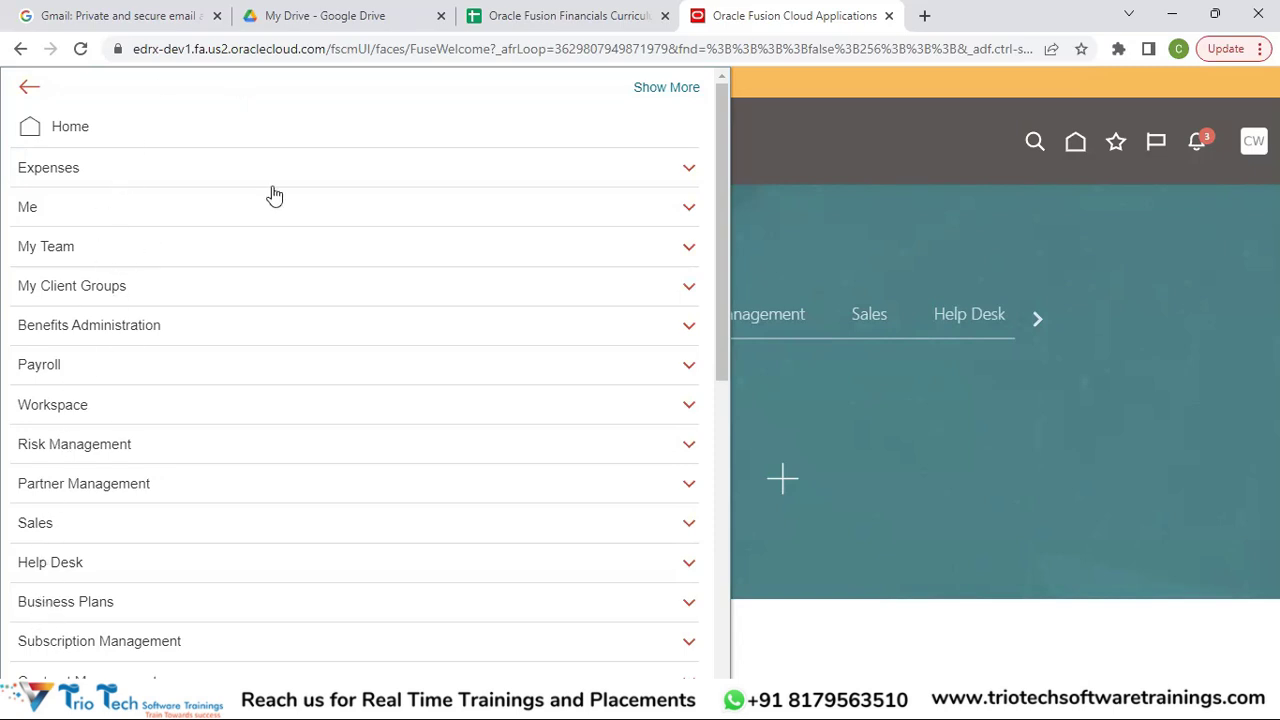
drag(712, 176, 716, 294)
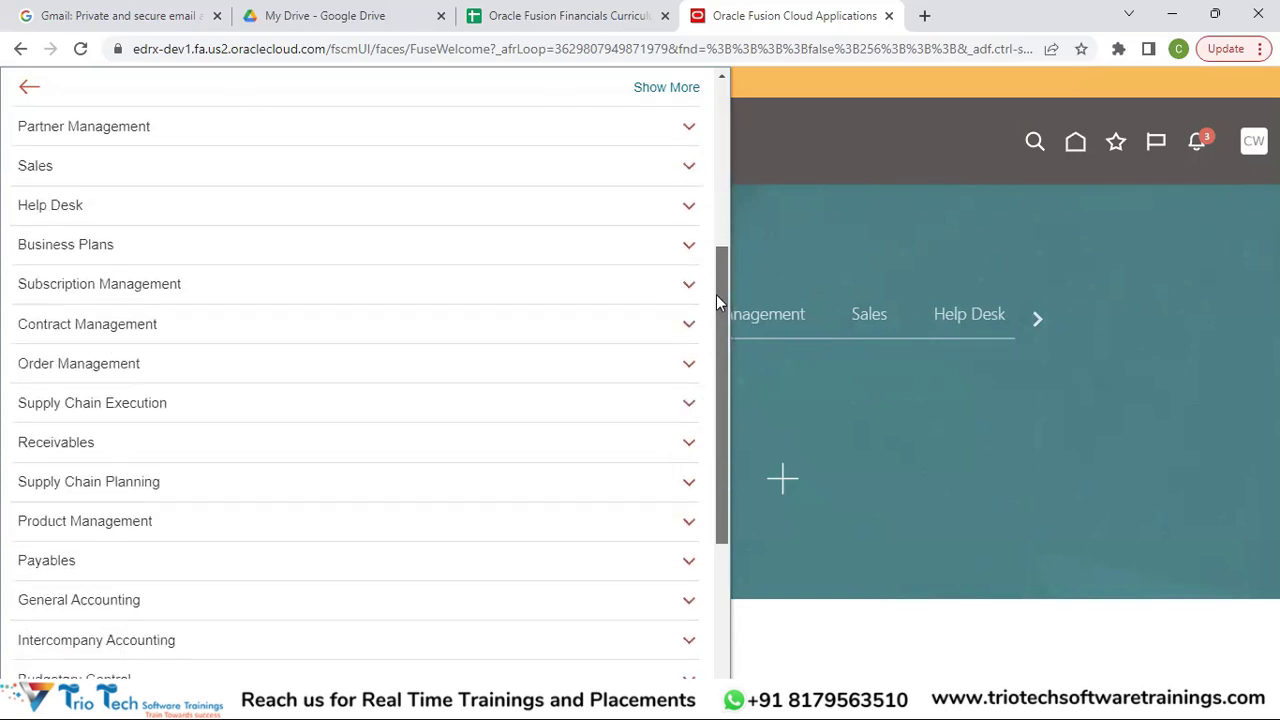
drag(723, 358, 708, 509)
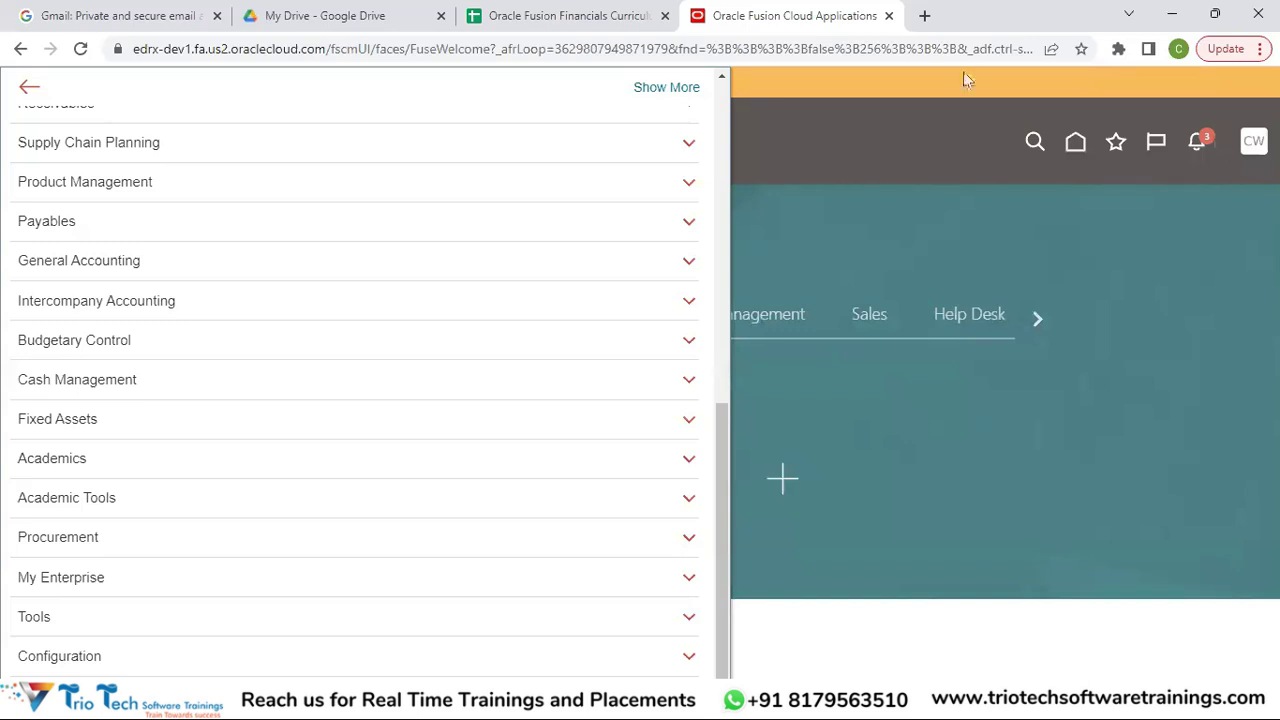
Expand General Accounting and Fixed Assets, browse their work areas, and open Journals.
click(103, 271)
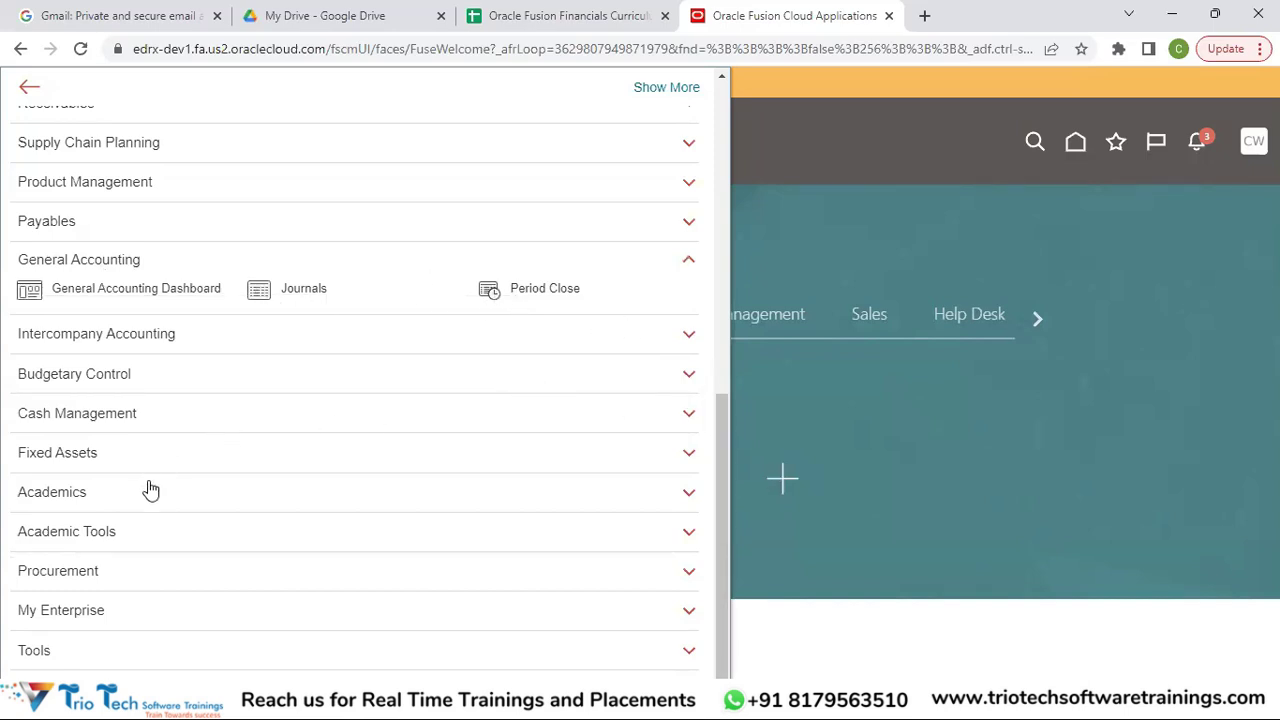
click(60, 460)
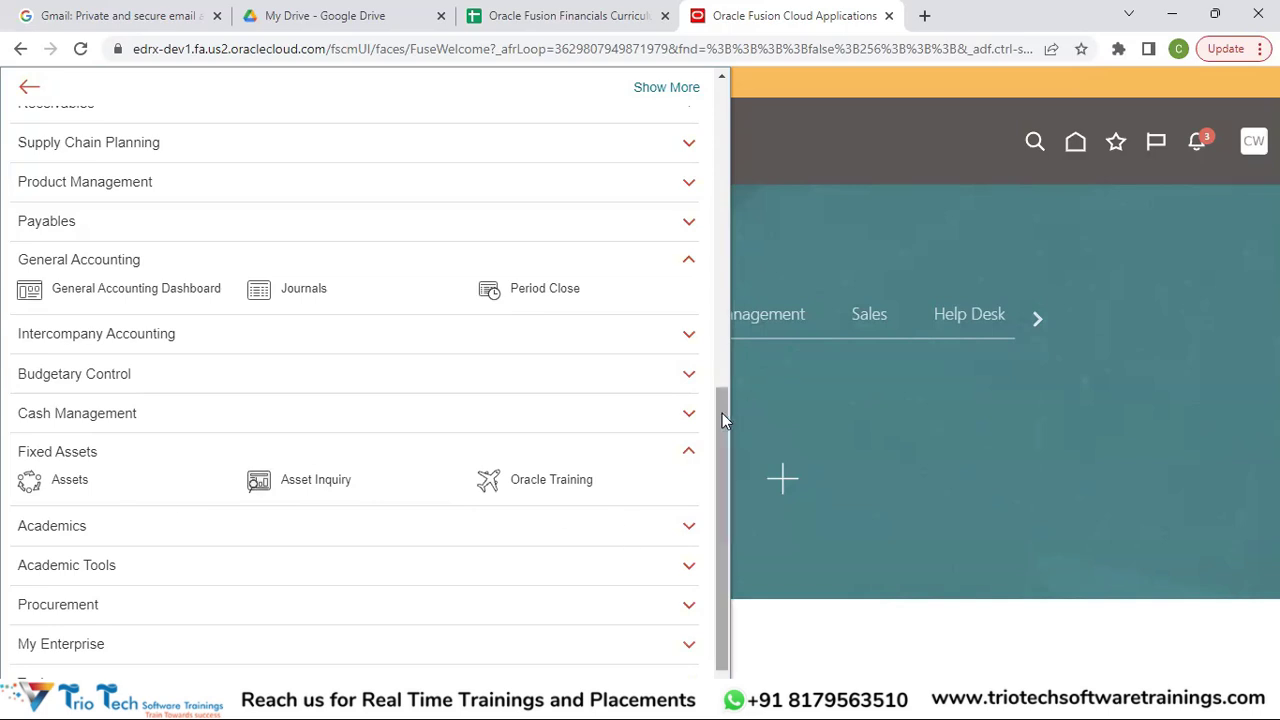
drag(722, 413, 700, 100)
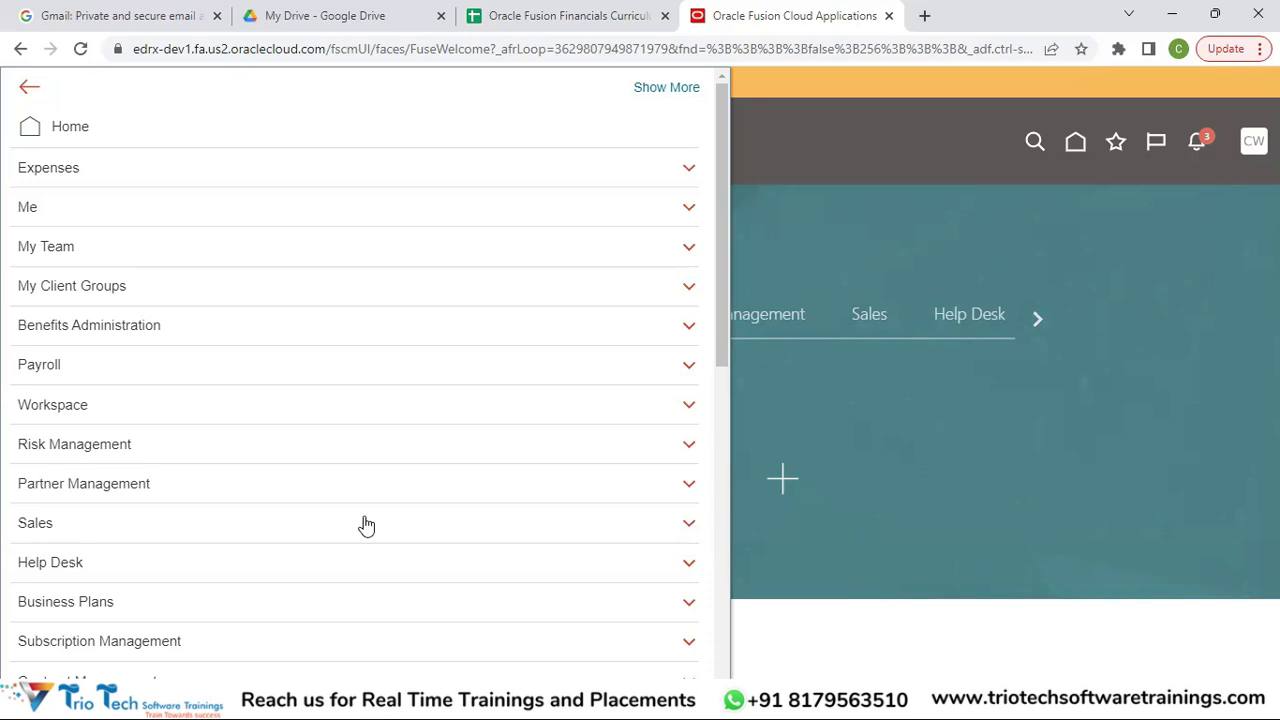
drag(728, 306, 720, 655)
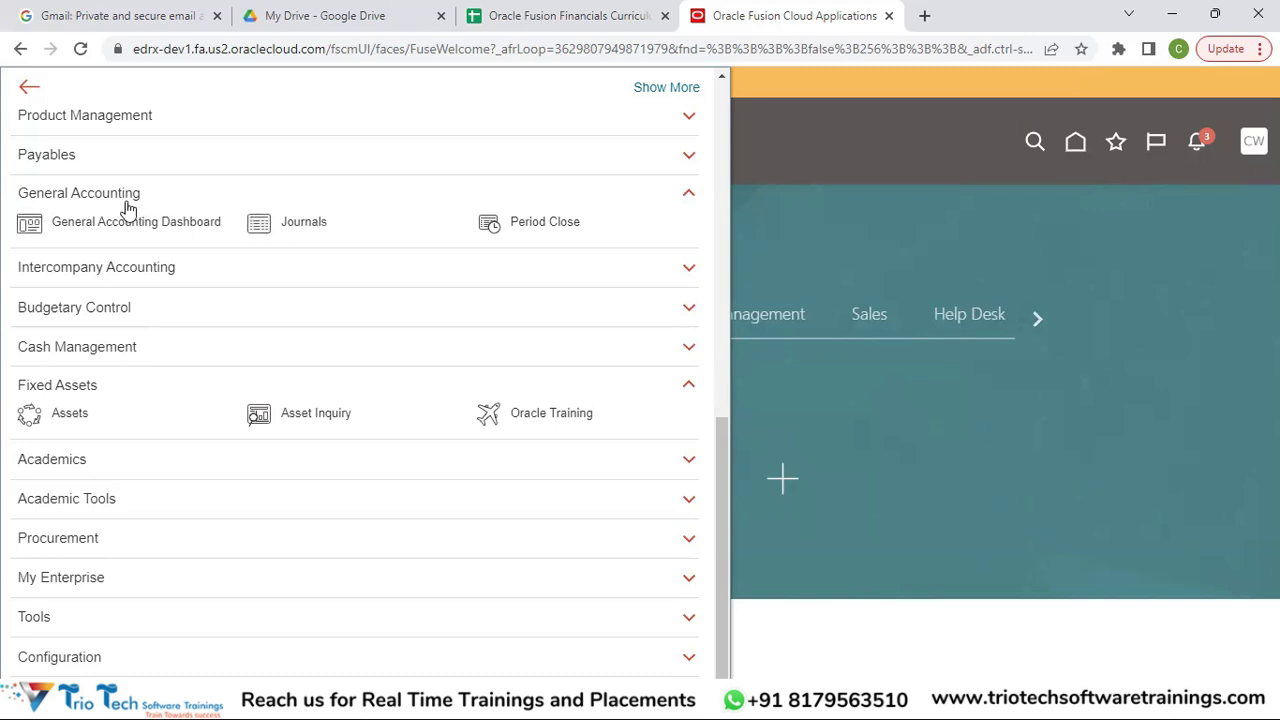
click(311, 222)
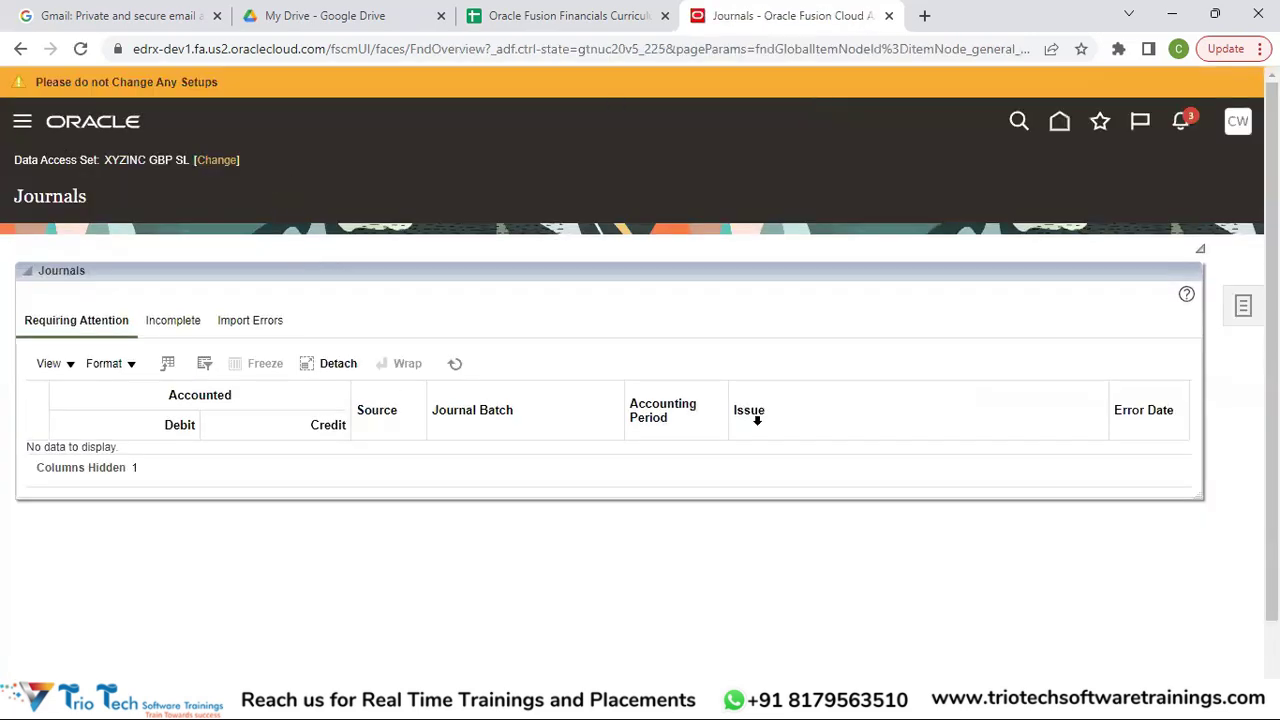
Show the Journals task list with Journals, Allocations, Journal Import and Subledger Accounting tasks.
click(1244, 310)
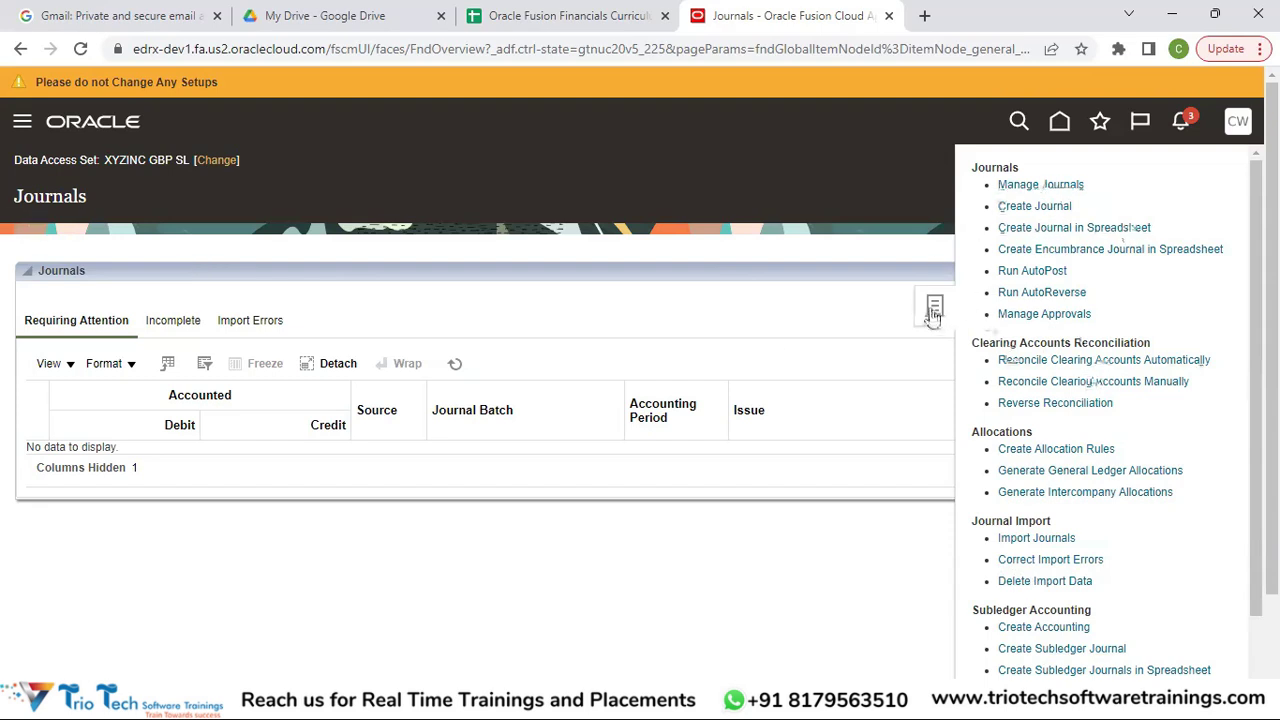
Hide, reshow and hide the journal task list, then bring up the Navigator over Journals.
click(624, 362)
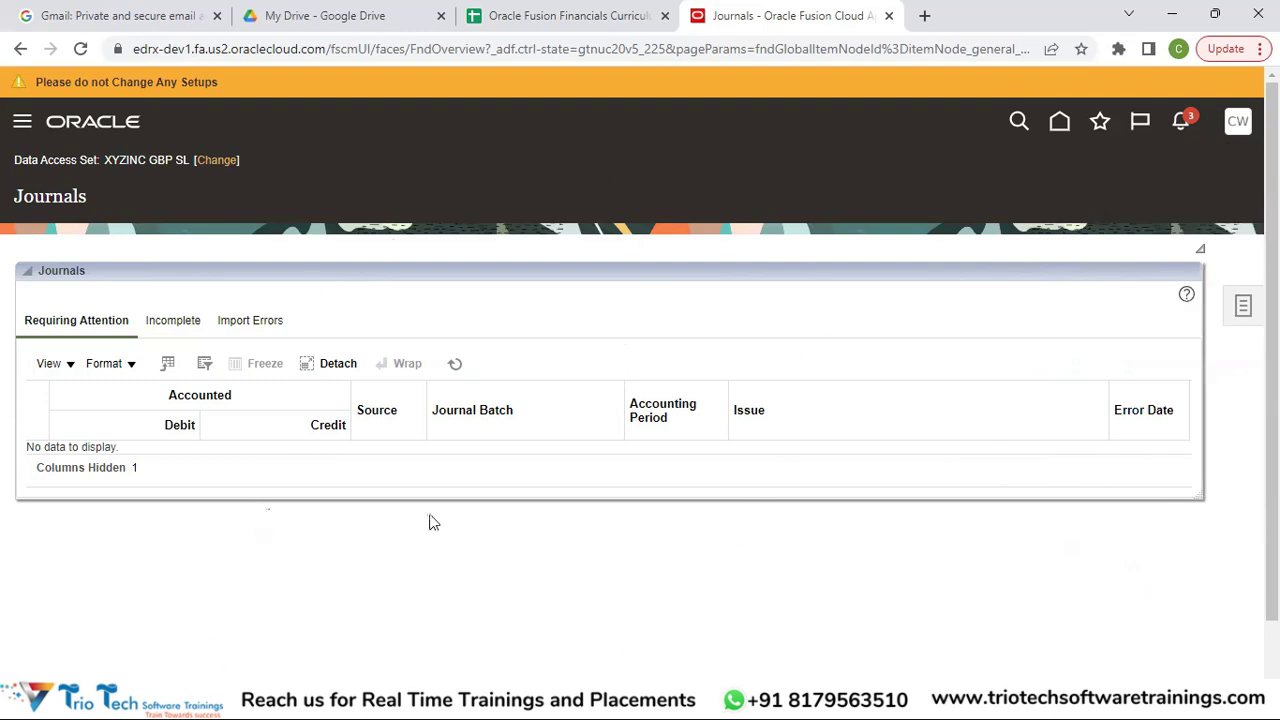
click(1245, 312)
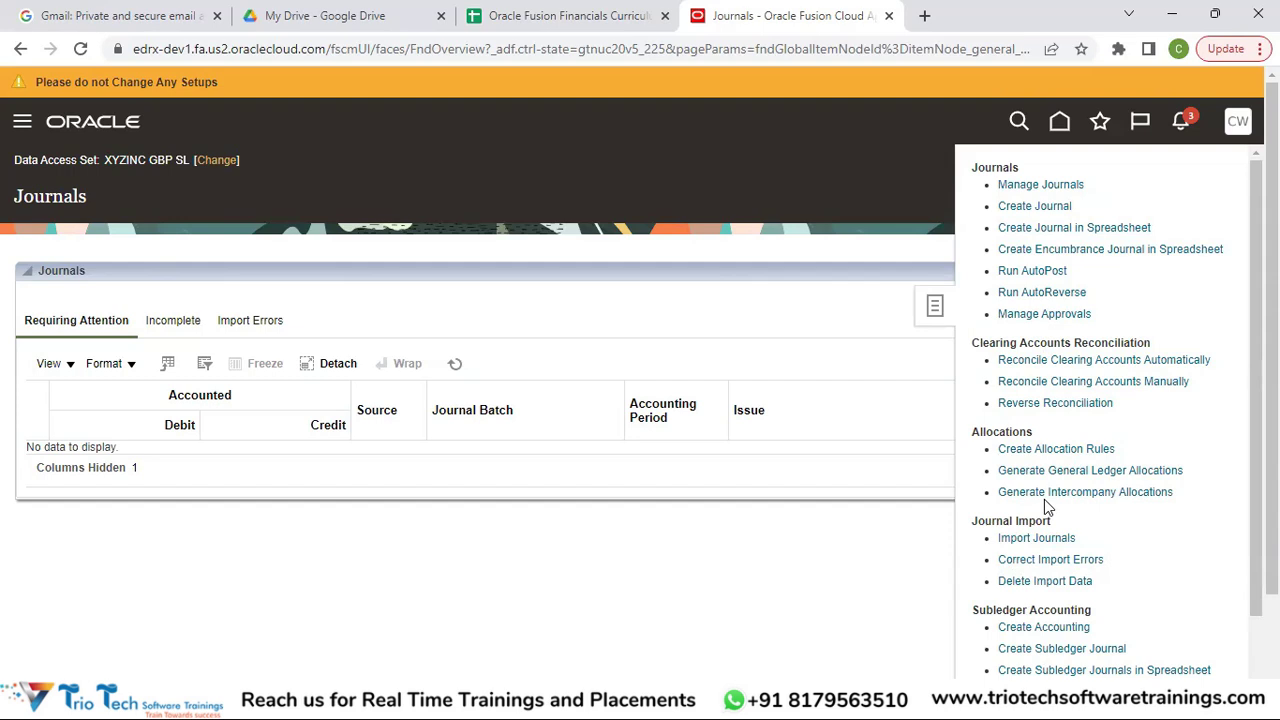
click(622, 212)
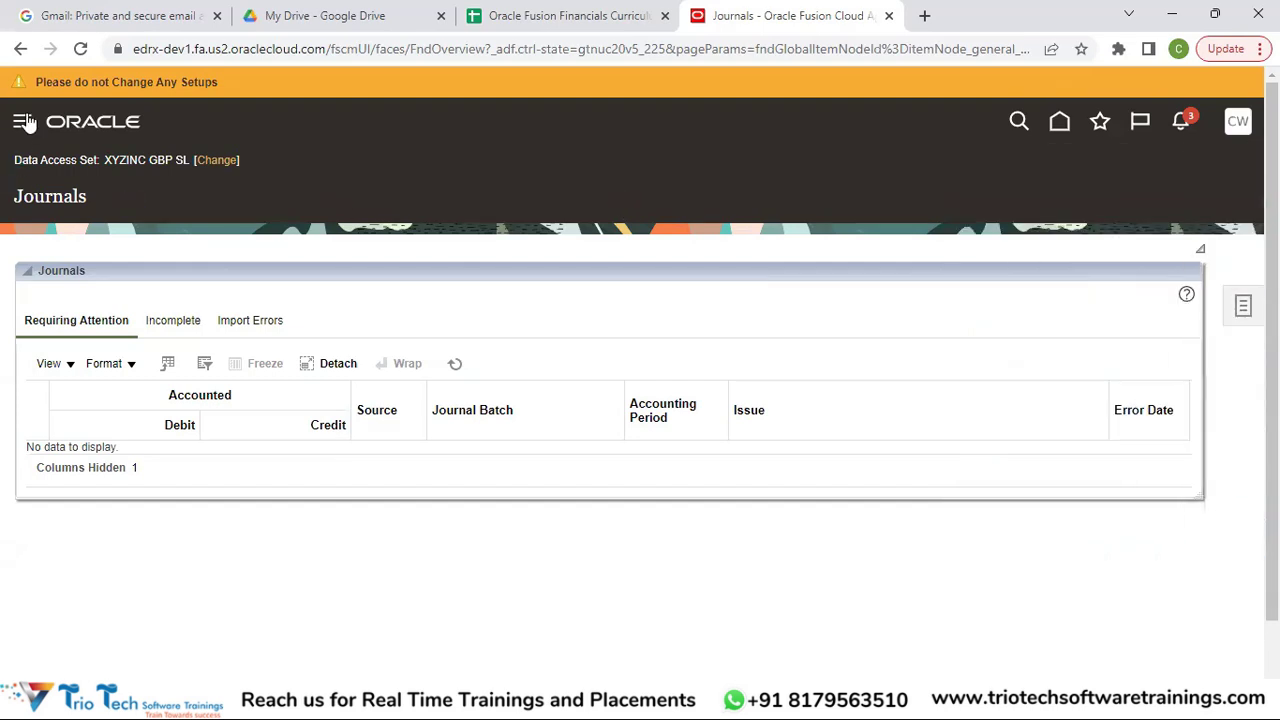
click(23, 122)
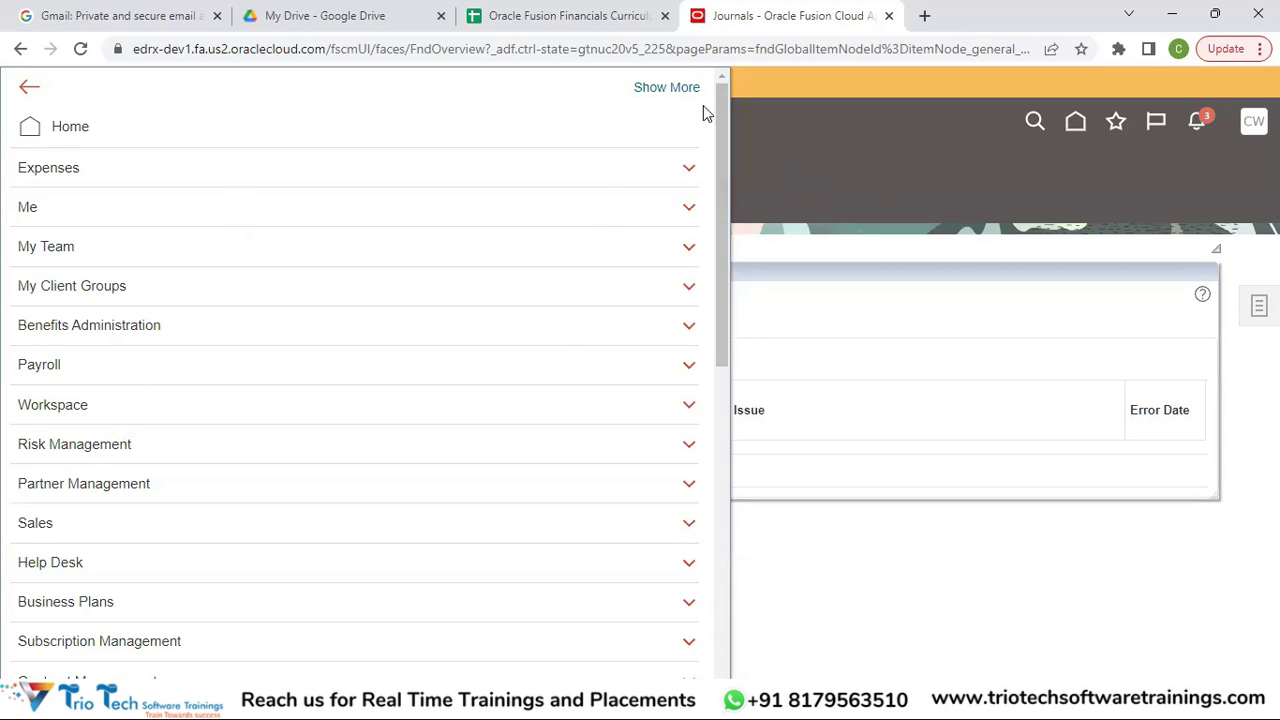
Expand Receivables and Payables in the Navigator, return to Journals, then reopen the Navigator.
scroll(710, 232, down, 1)
scroll(710, 232, down, 5)
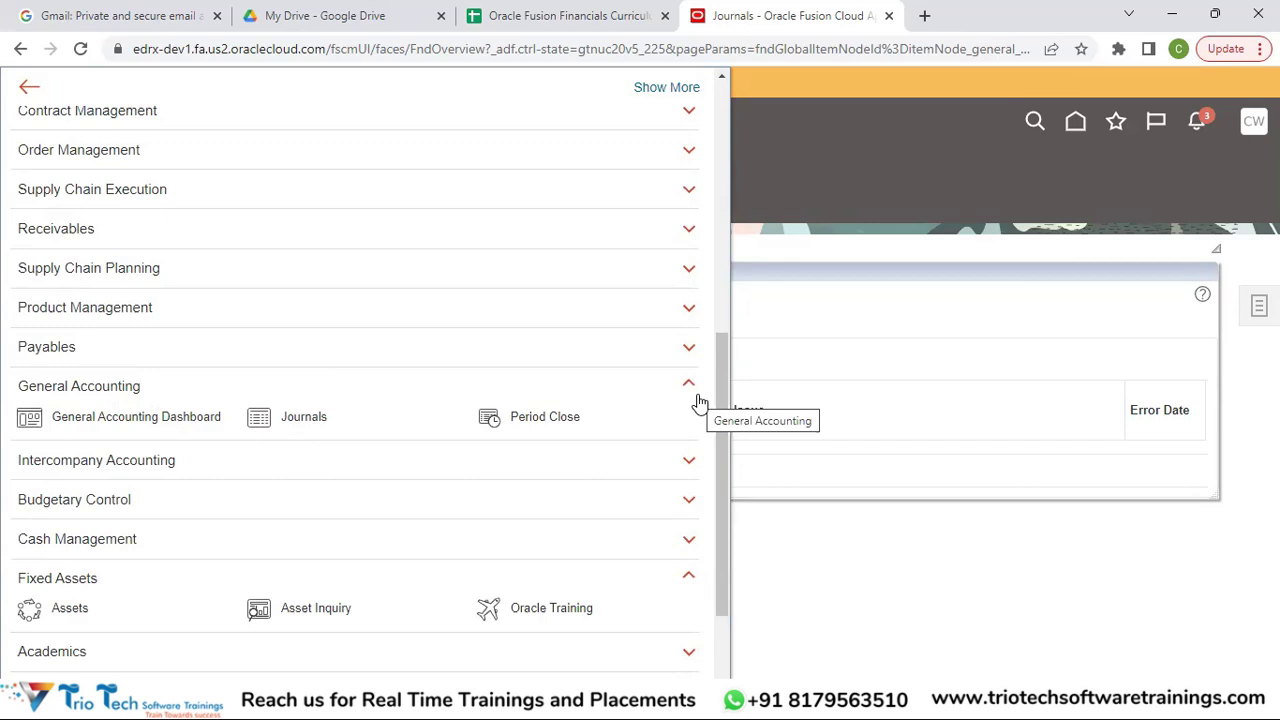
click(98, 236)
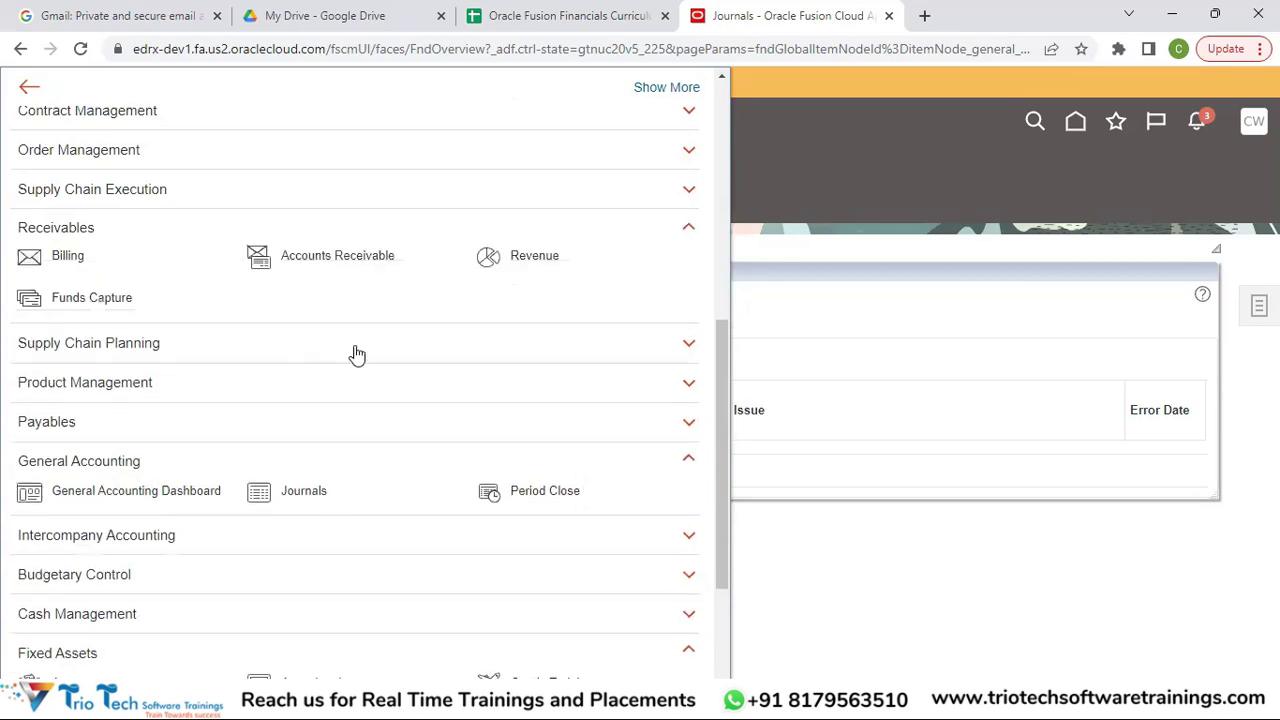
click(120, 423)
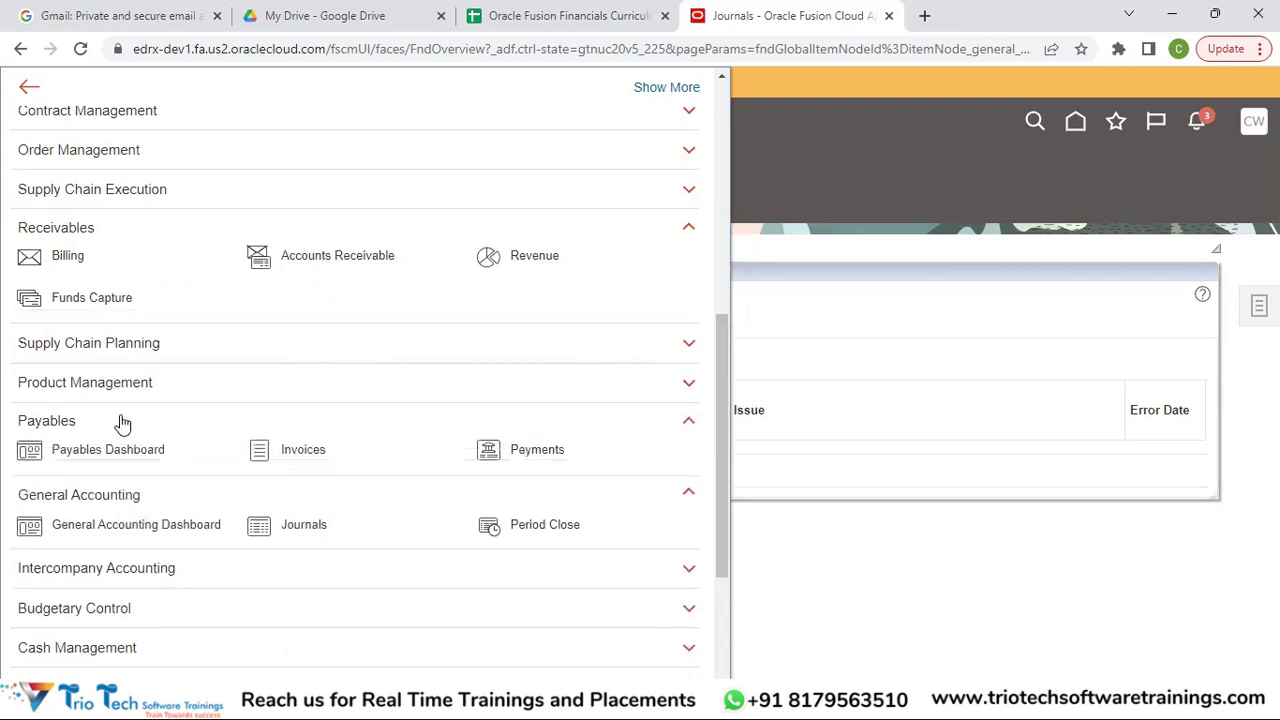
click(885, 125)
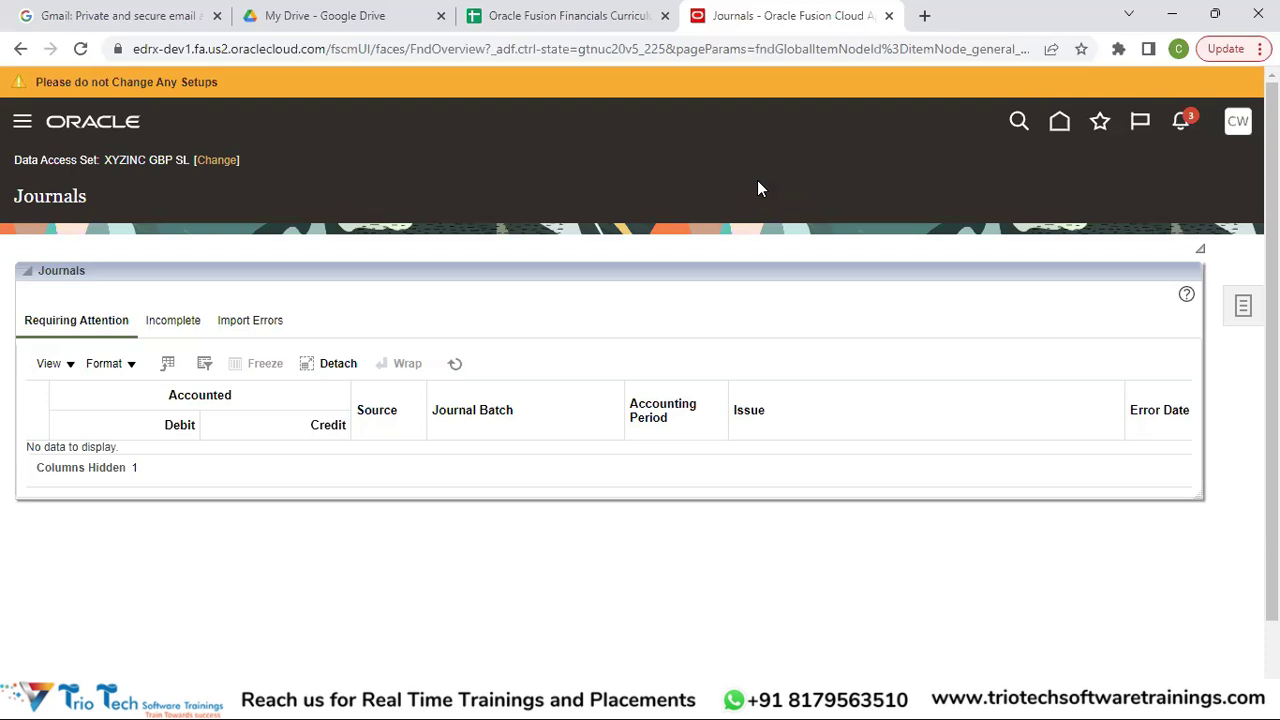
click(22, 128)
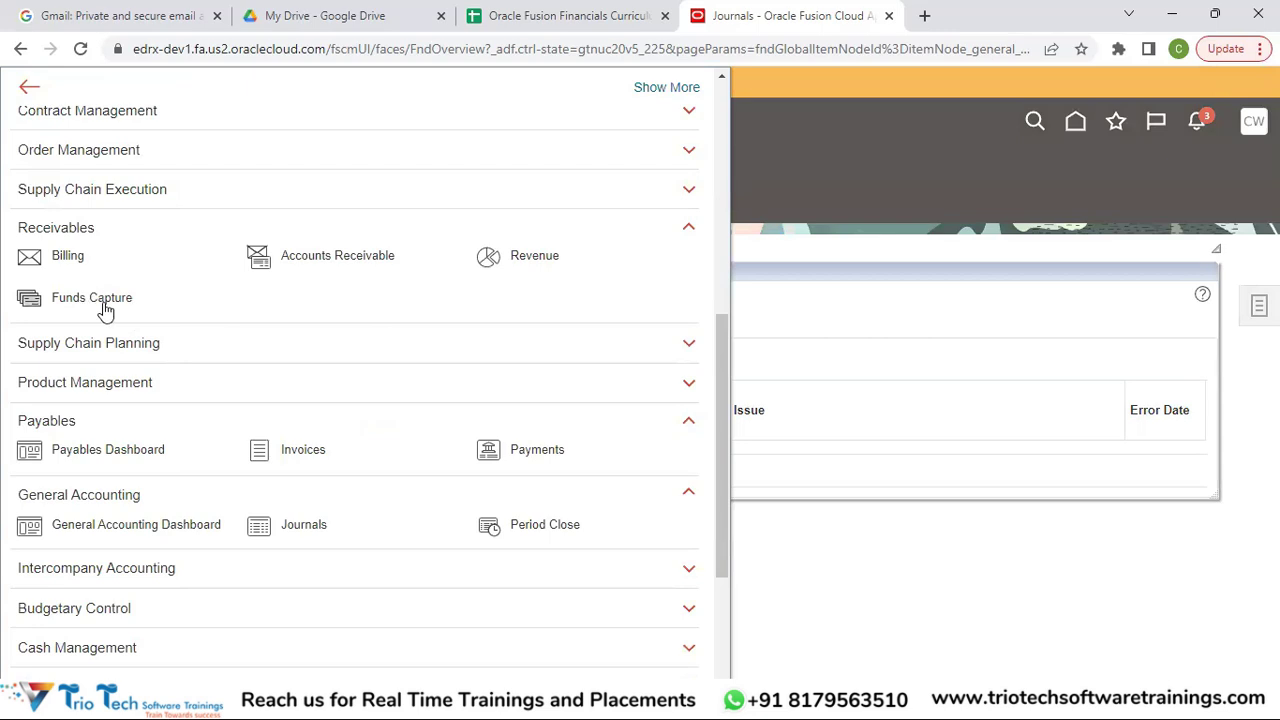
click(817, 196)
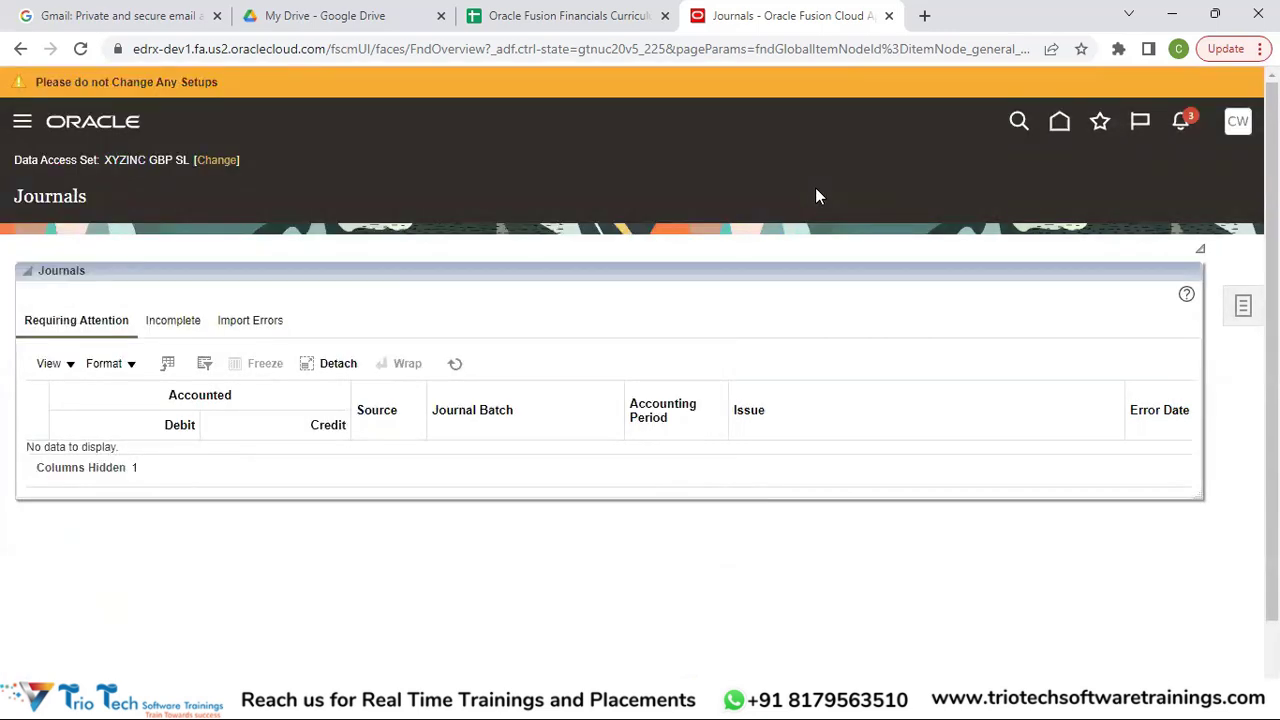
click(1239, 123)
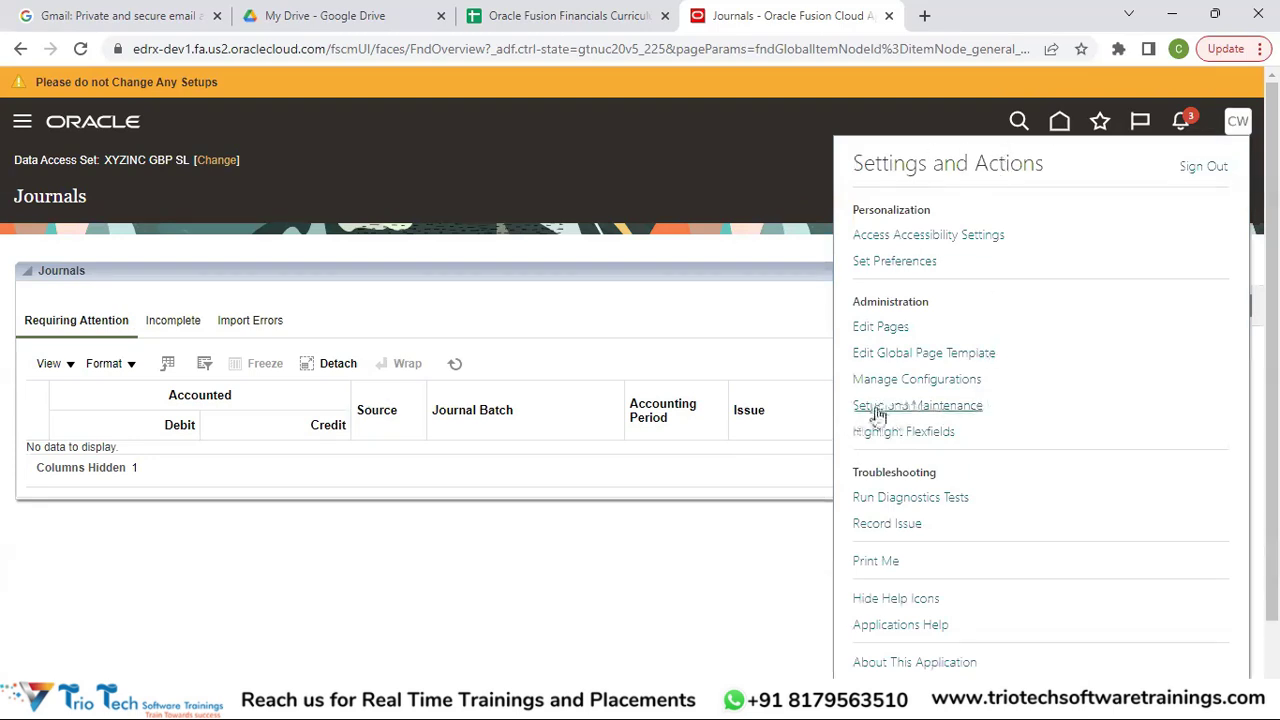
Go to Setup and Maintenance, showing the Setup: Financials functional areas.
click(966, 410)
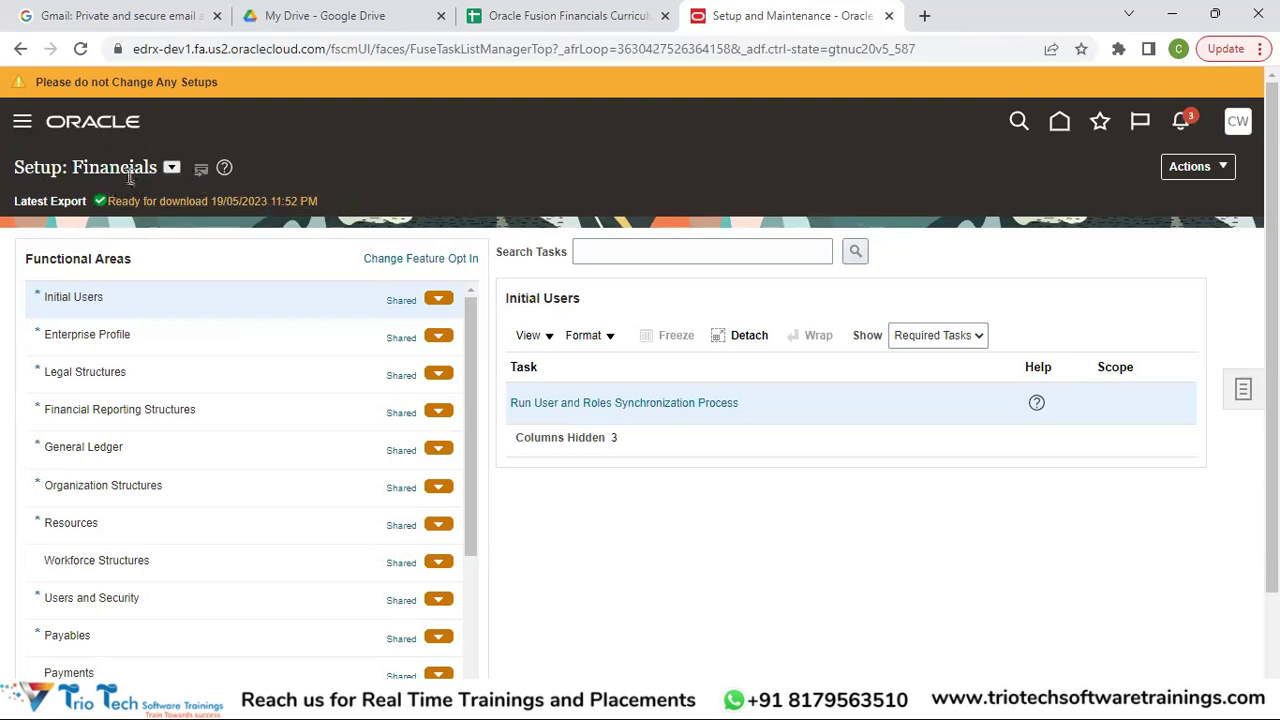
Review the available Setup offerings, keep Financials selected, and return to the home page.
click(171, 170)
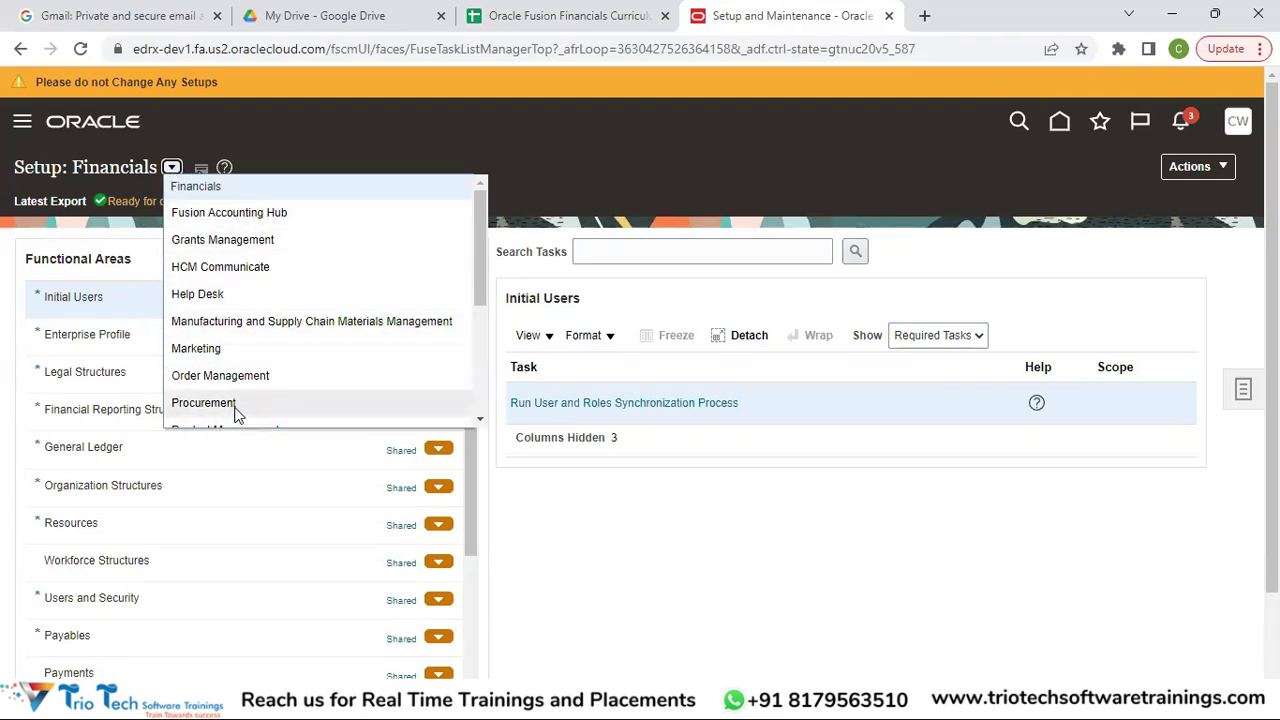
click(585, 121)
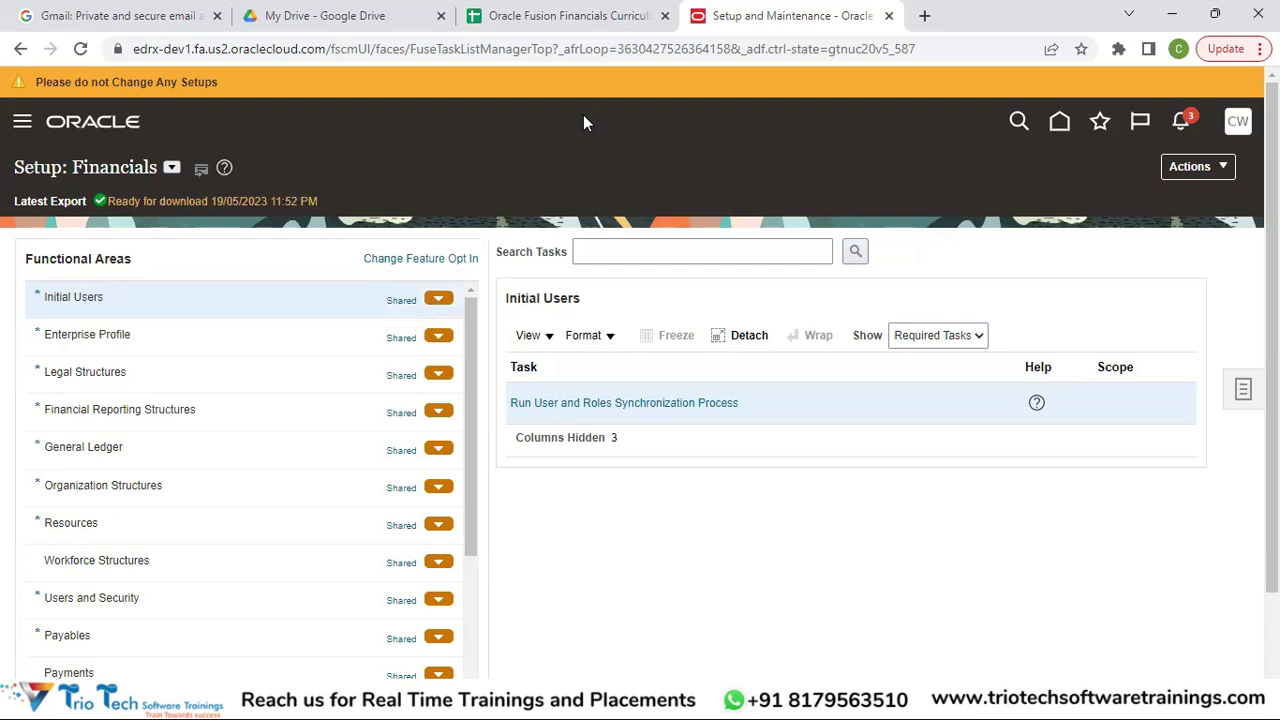
click(172, 167)
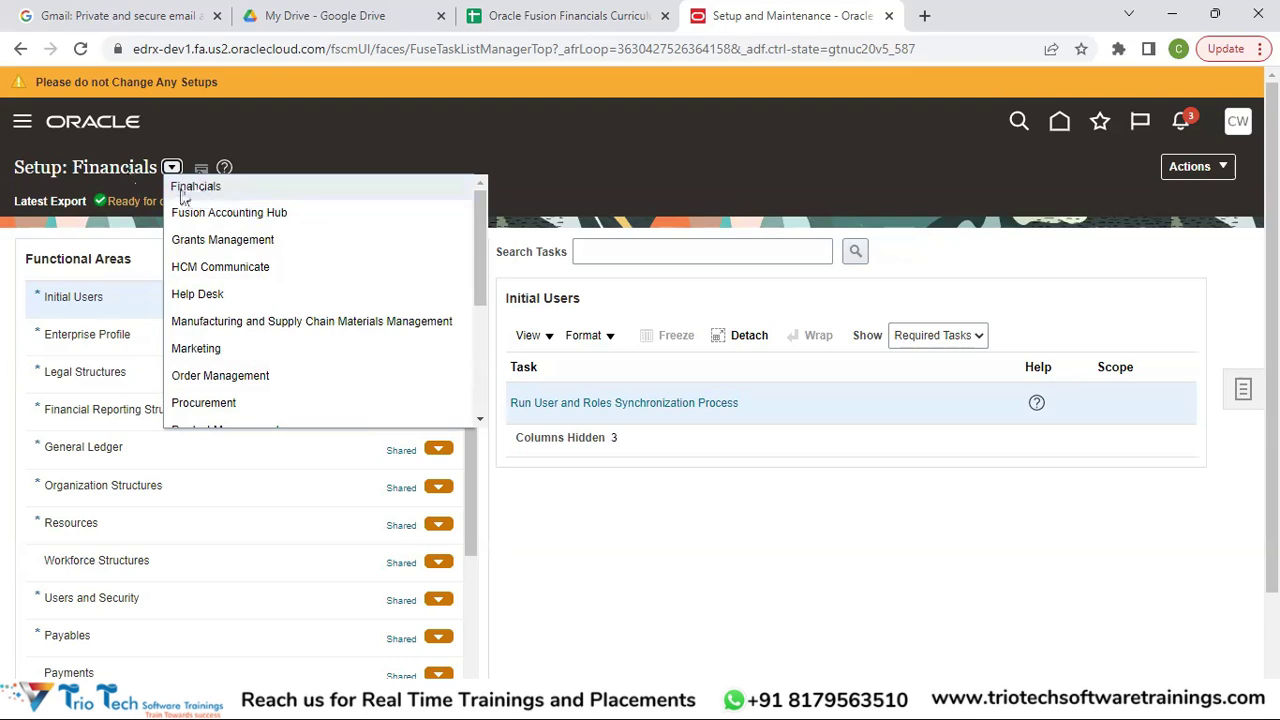
click(238, 191)
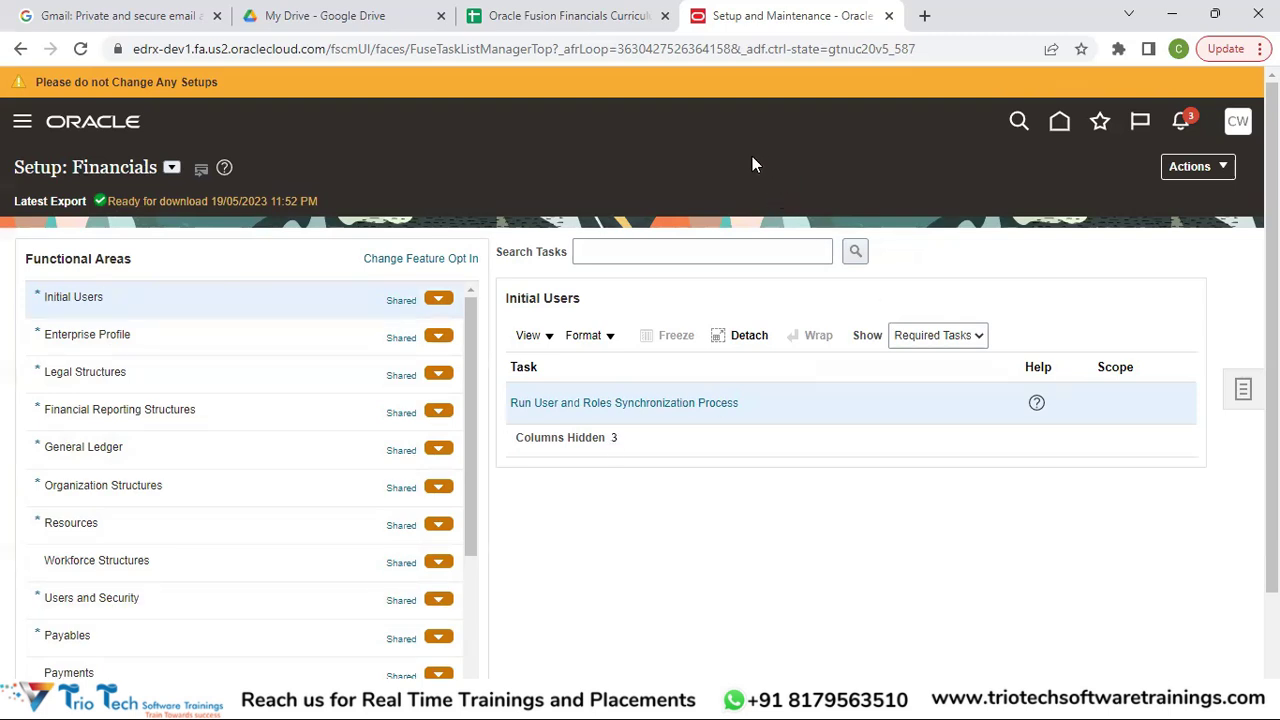
click(1059, 121)
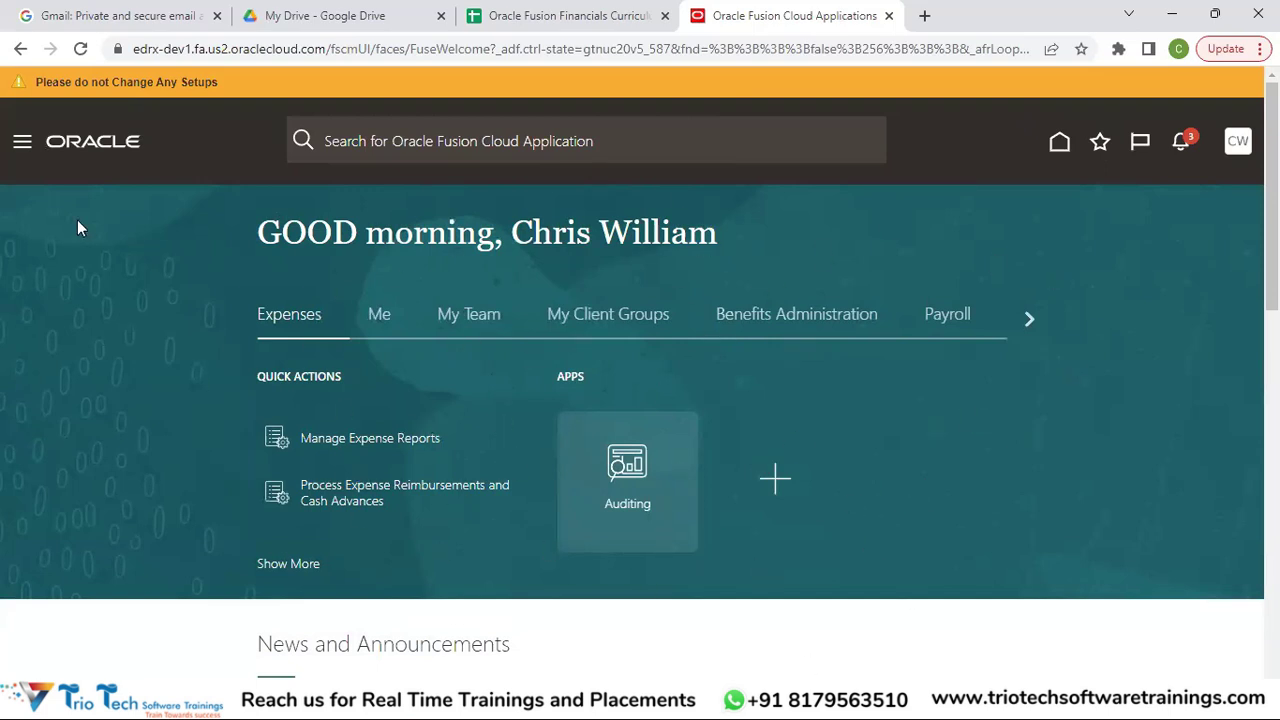
Advance the home page group strip past Payroll to General Accounting, Budgetary Control and Cash Management.
click(20, 147)
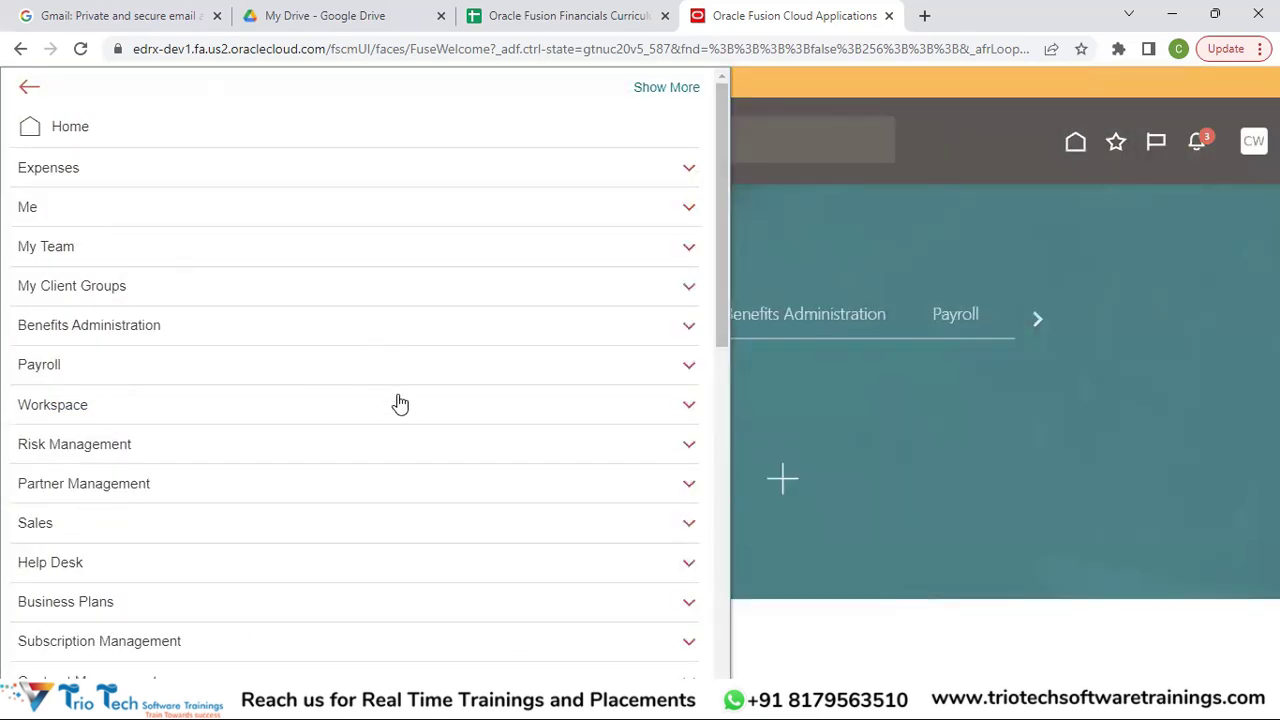
click(928, 262)
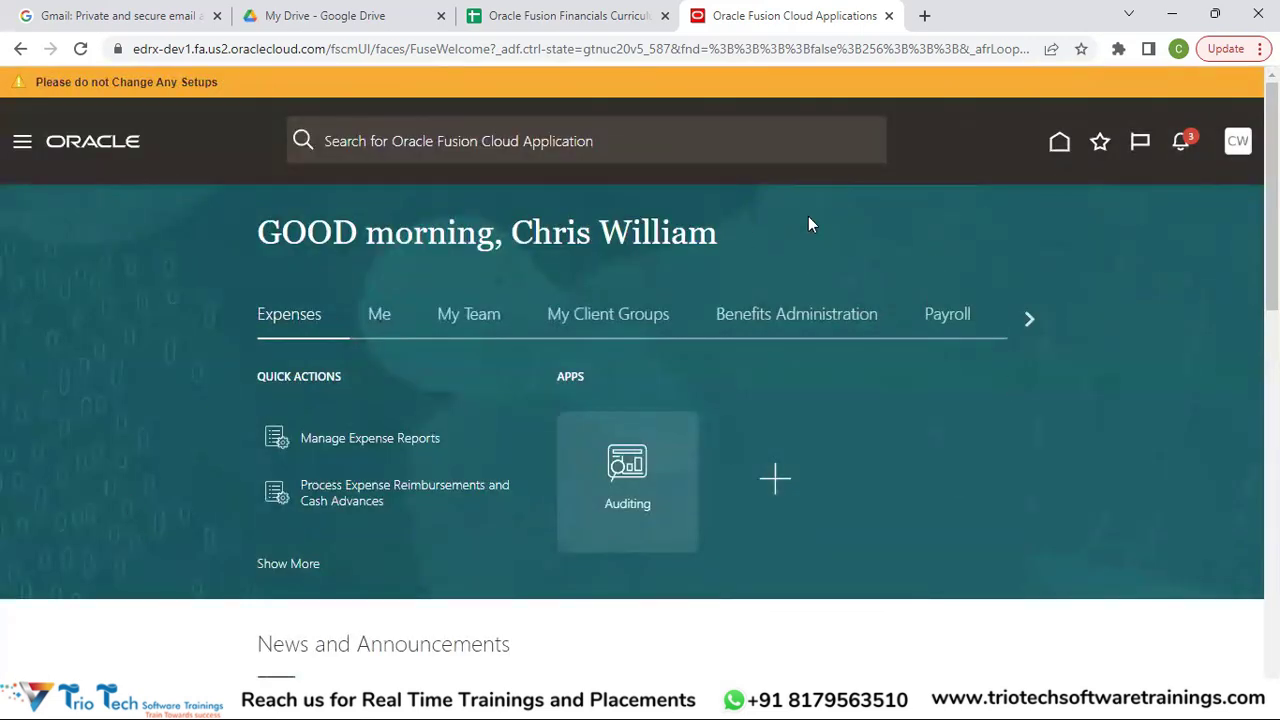
click(1030, 318)
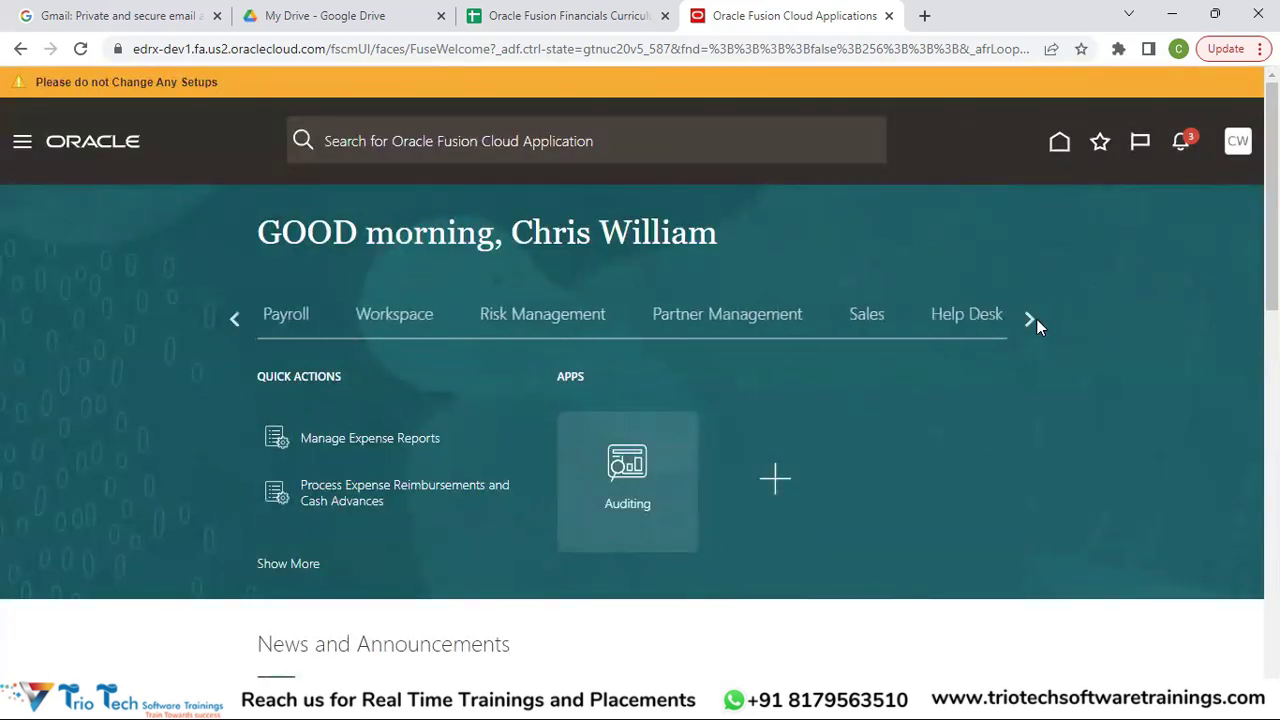
click(22, 145)
click(1044, 218)
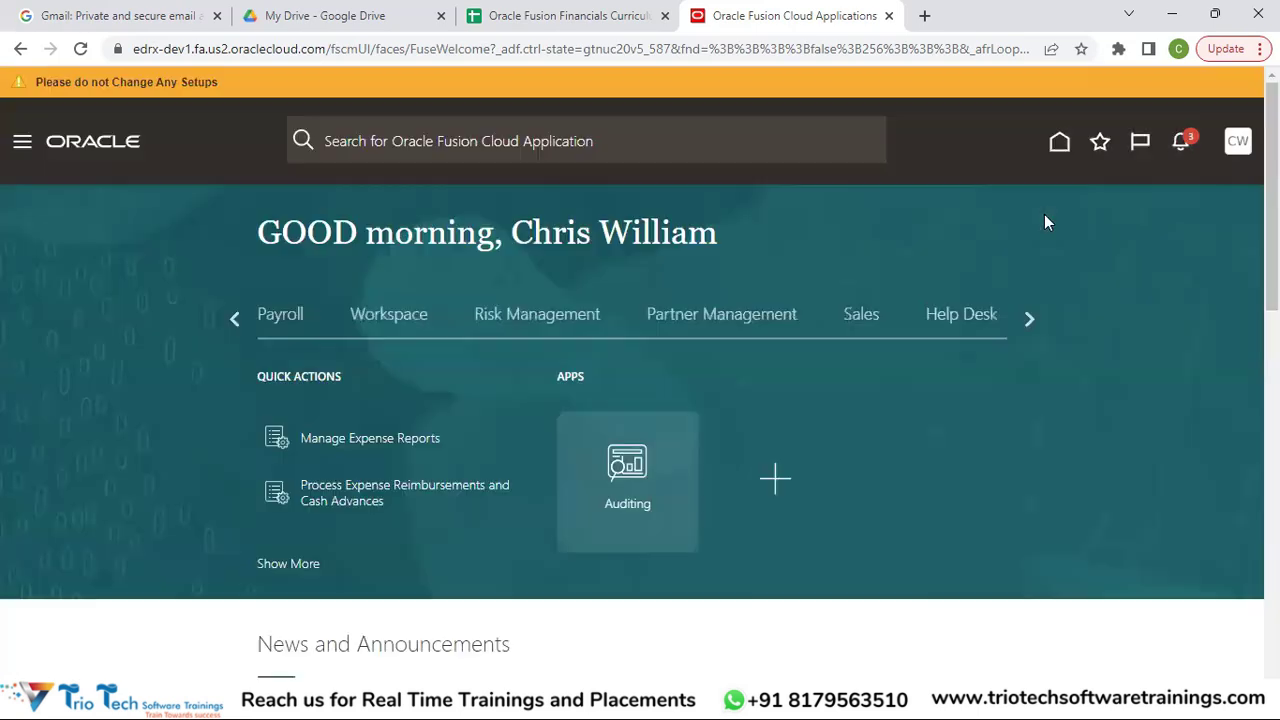
click(1029, 320)
click(1029, 320)
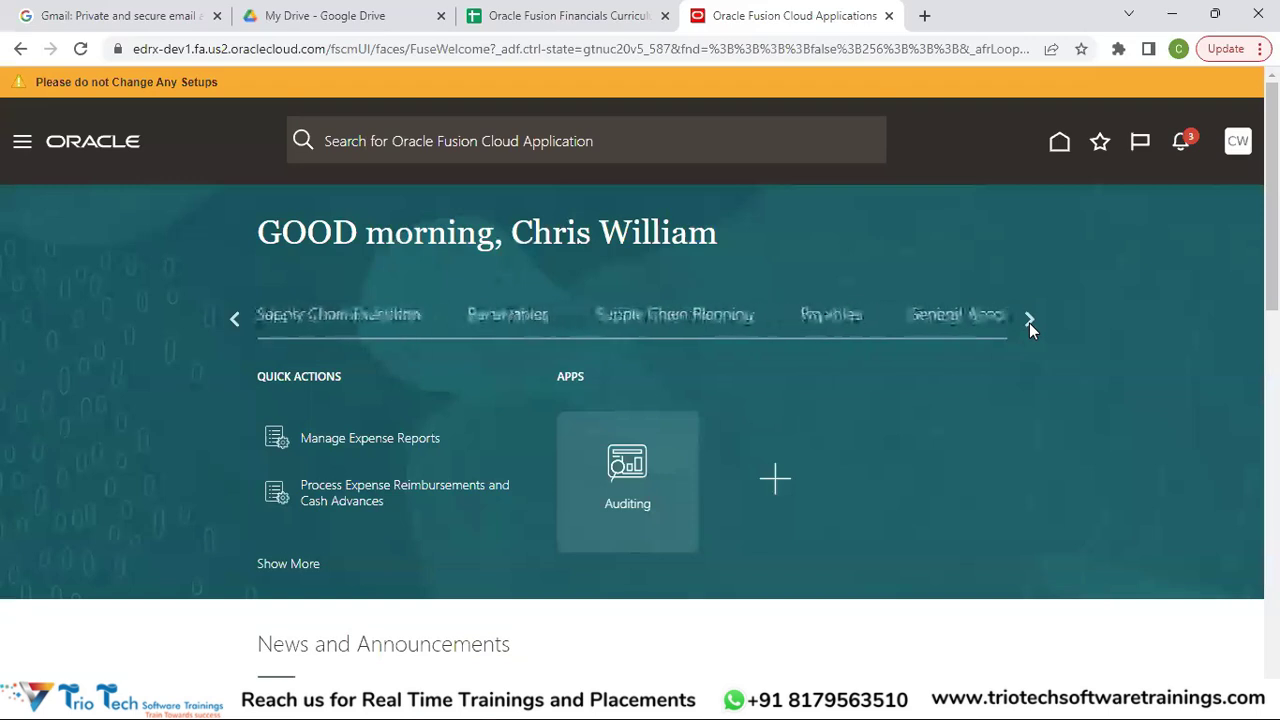
click(1029, 320)
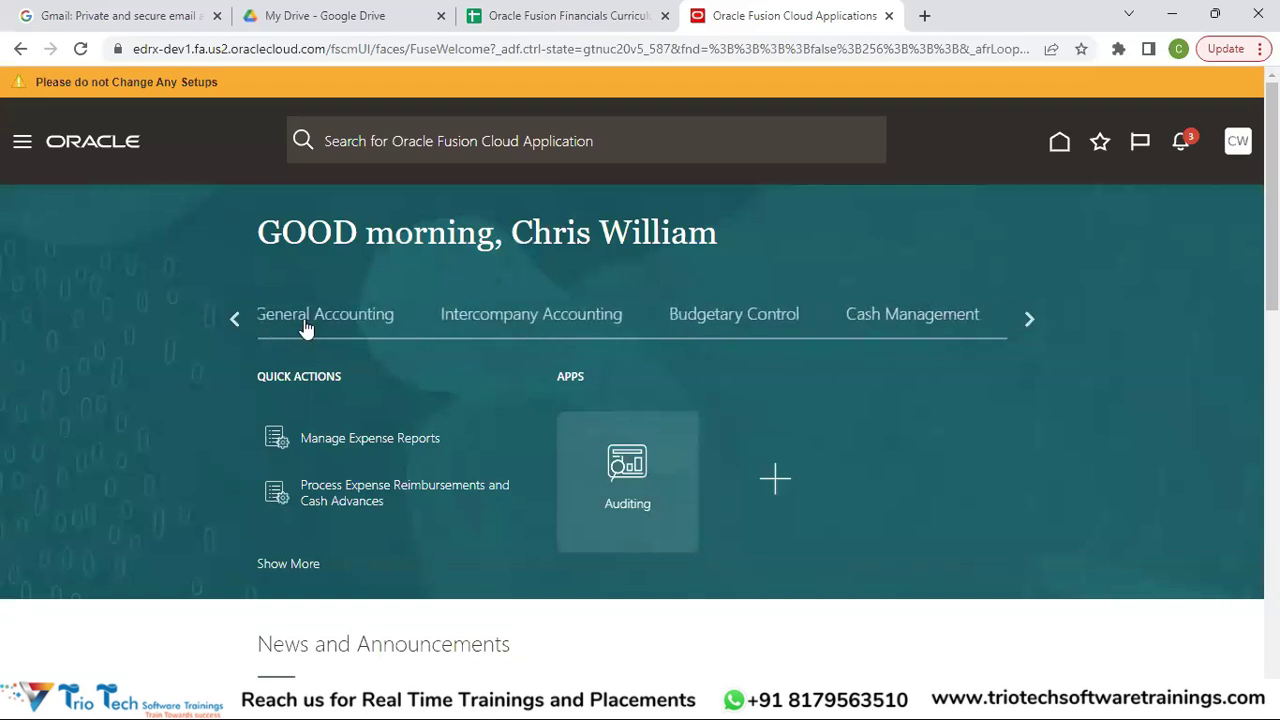
Select the General Accounting group and scroll down to its Journals and Period Close apps.
click(303, 318)
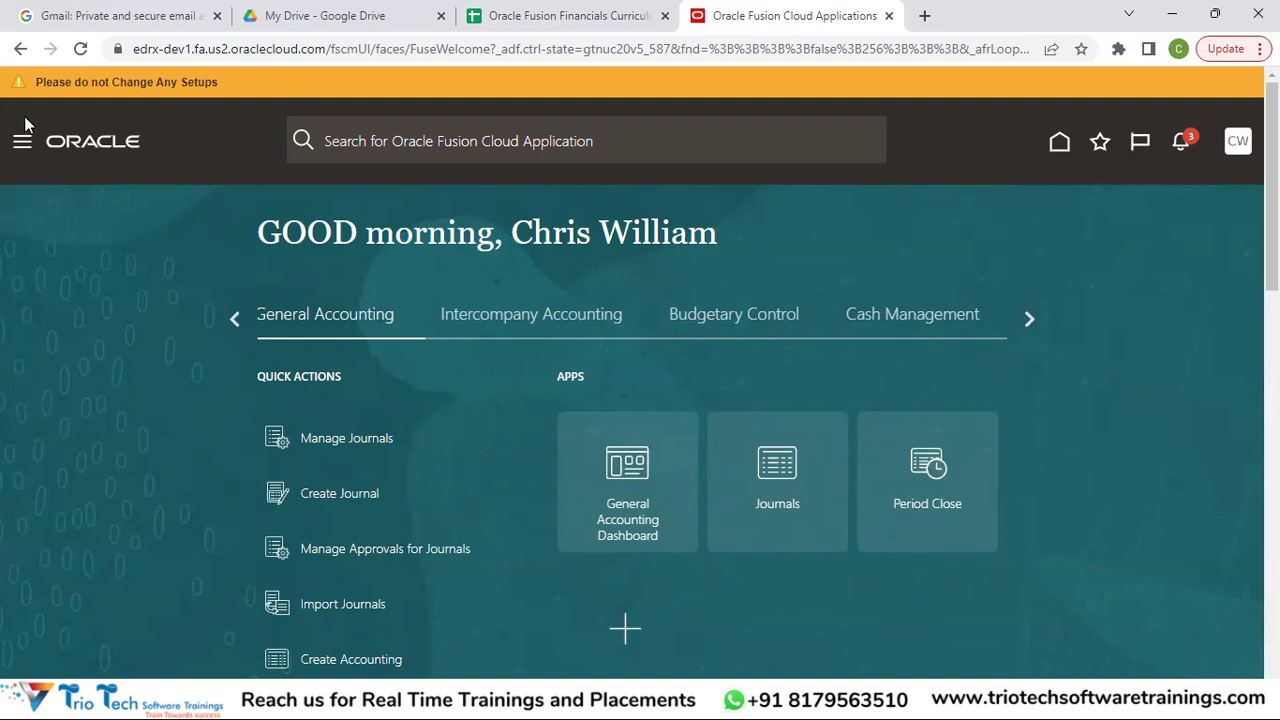
scroll(1272, 200, down, 1)
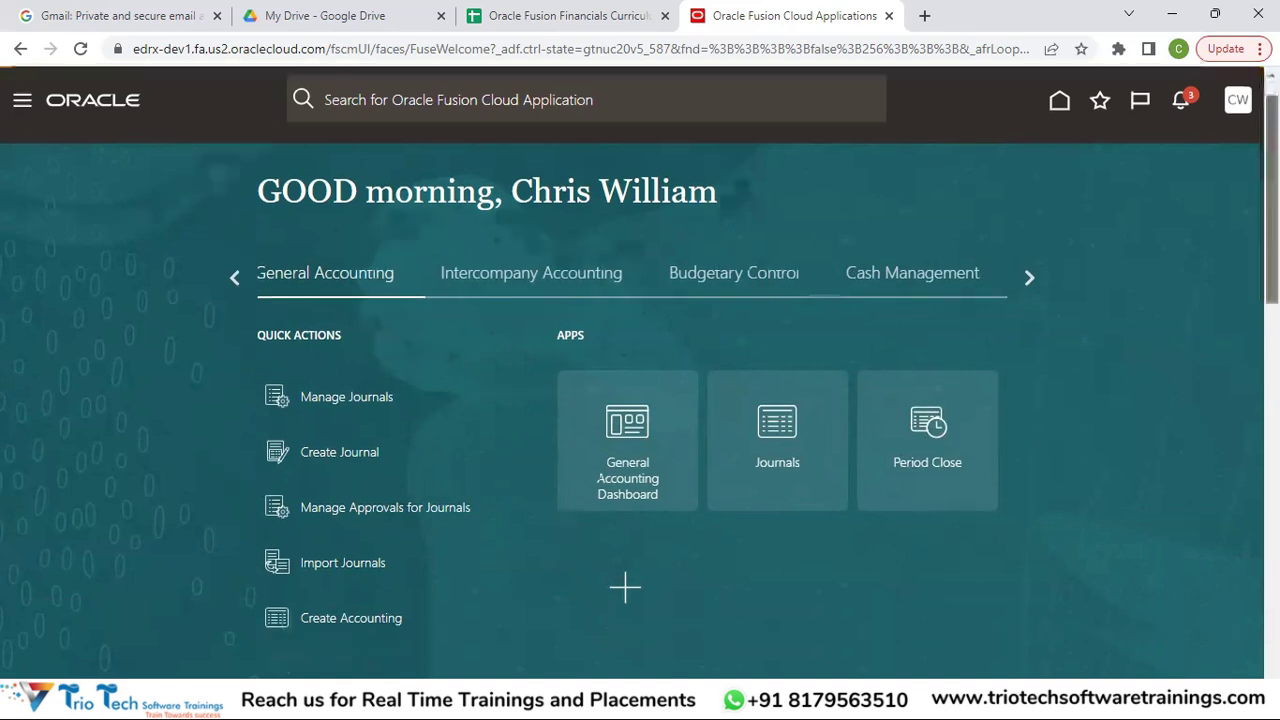
scroll(598, 478, down, 5)
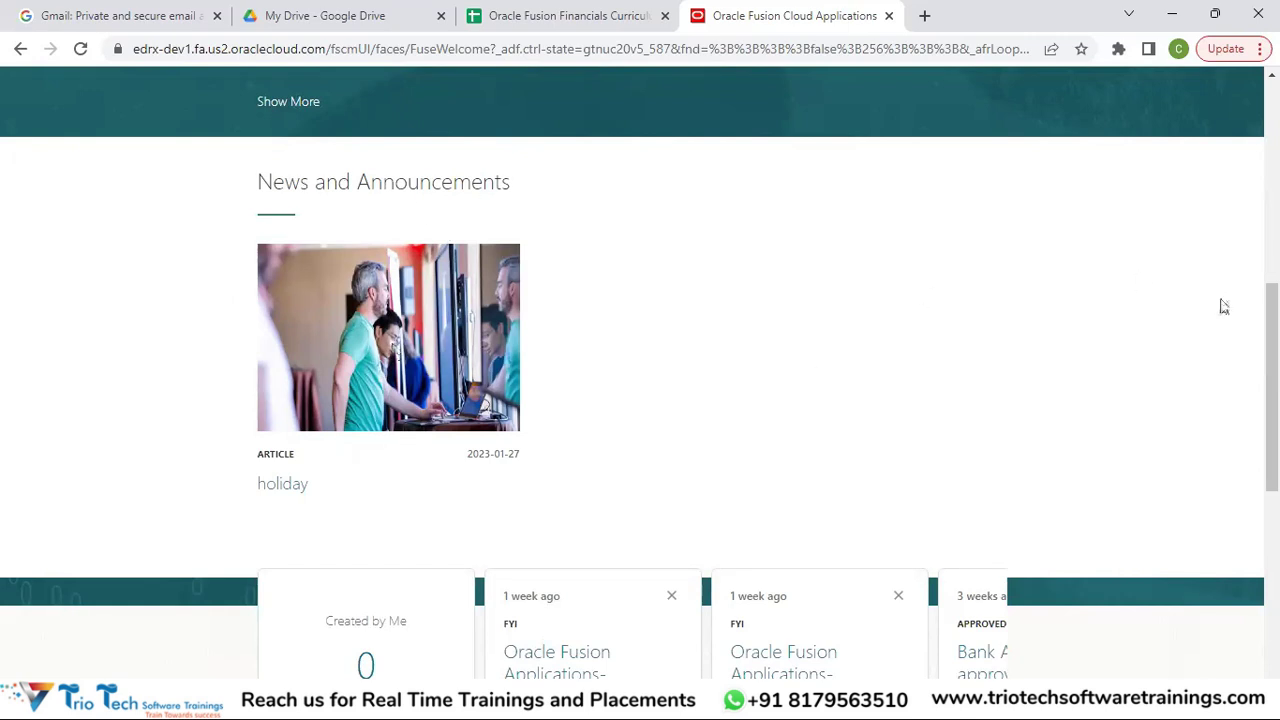
drag(1271, 305, 1271, 118)
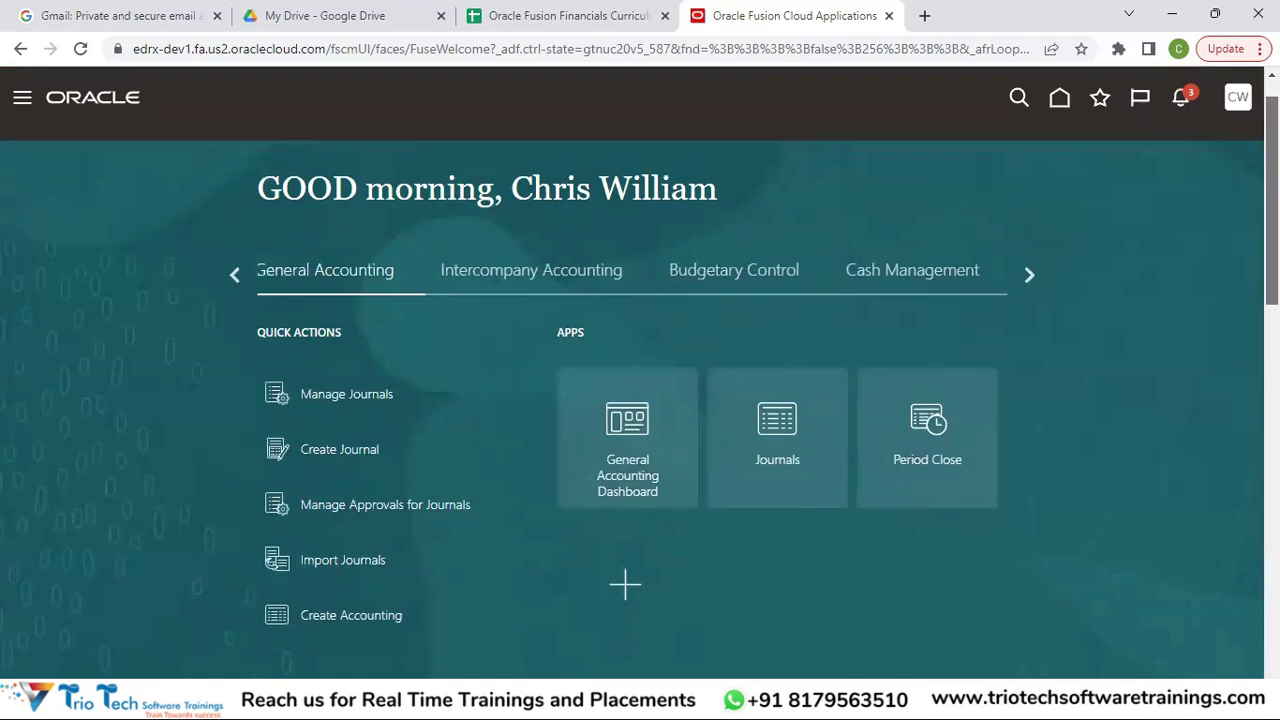
drag(1271, 118, 1271, 426)
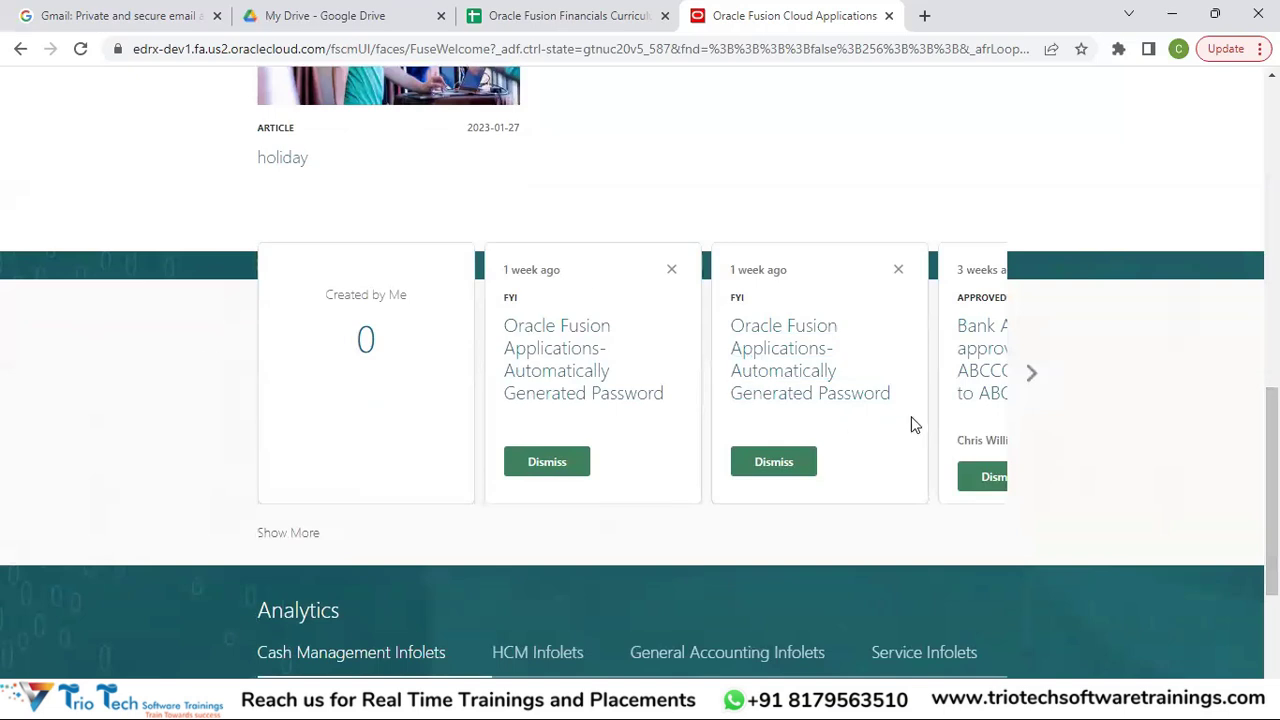
mouse_move(1271, 480)
mouse_down()
mouse_move(1271, 172)
mouse_move(1271, 523)
mouse_move(1271, 482)
mouse_up()
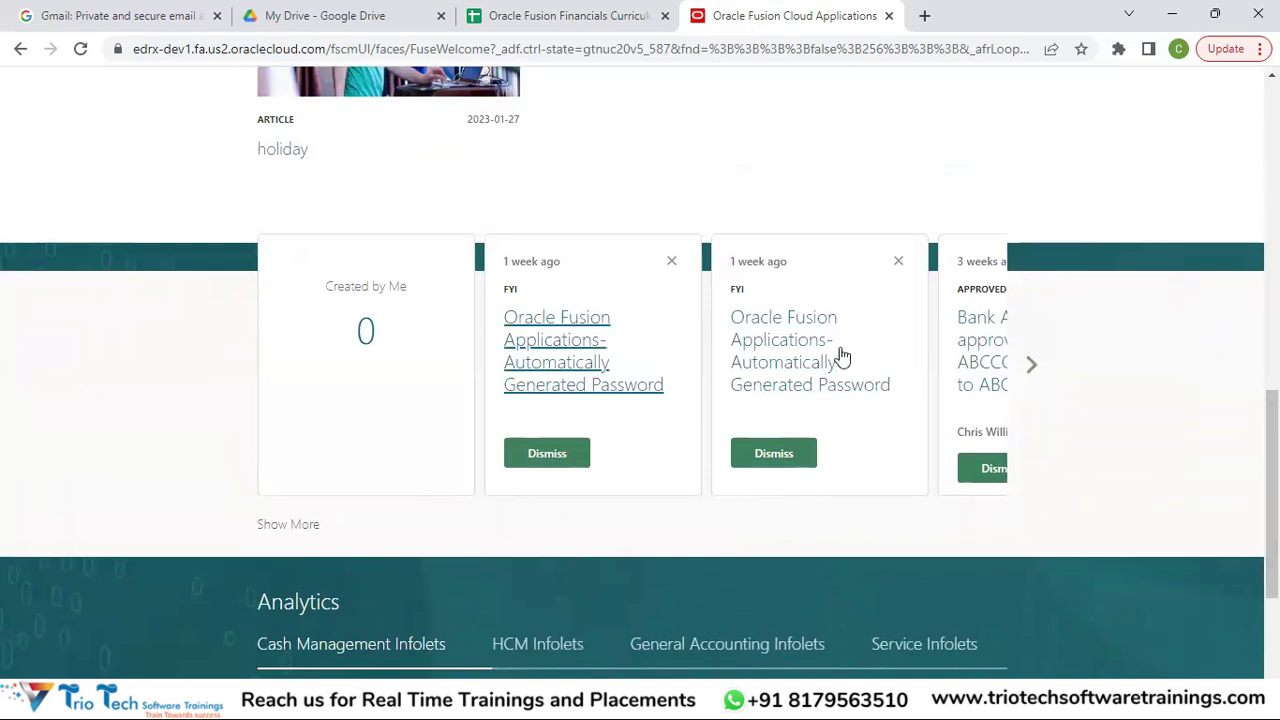
click(1033, 366)
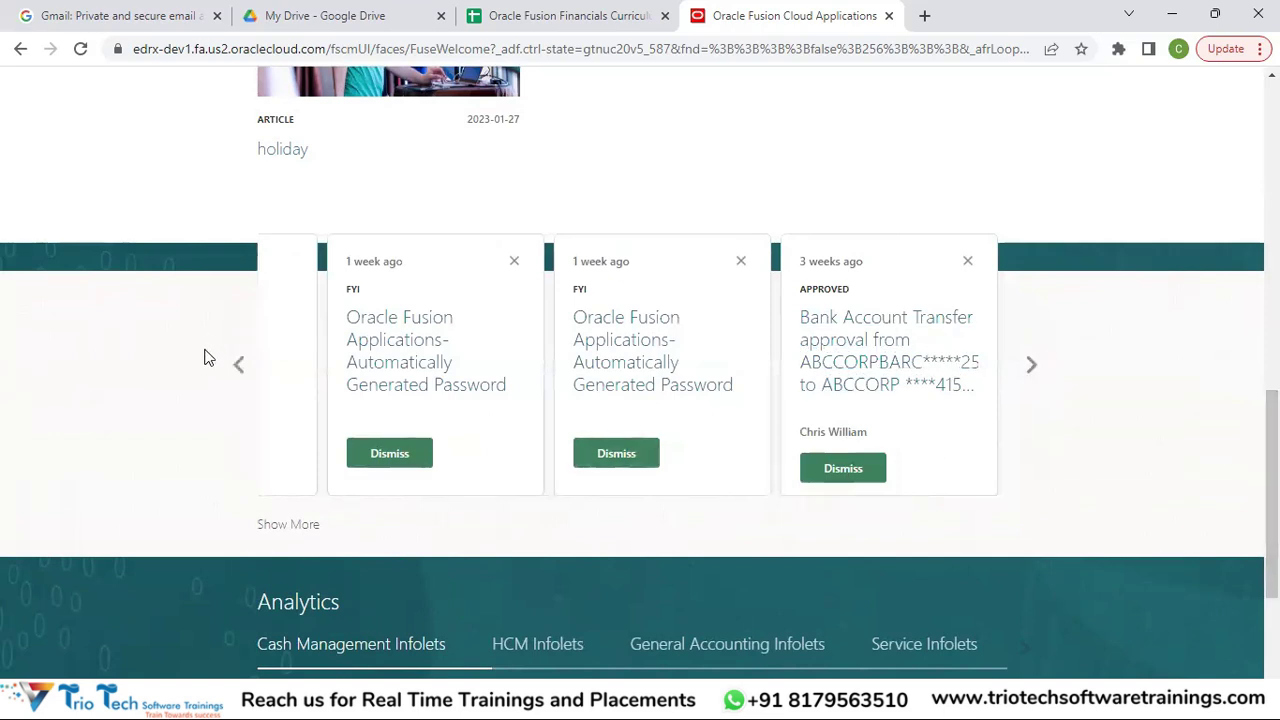
click(237, 370)
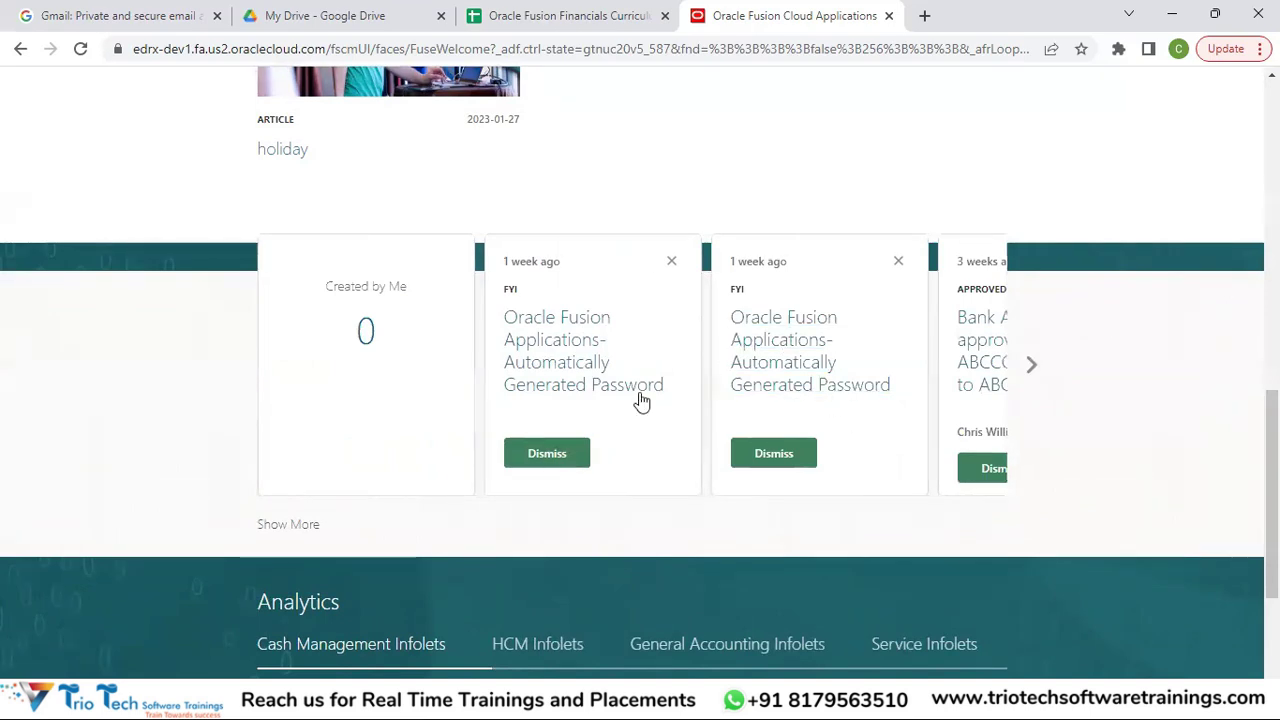
scroll(1270, 450, down, 3)
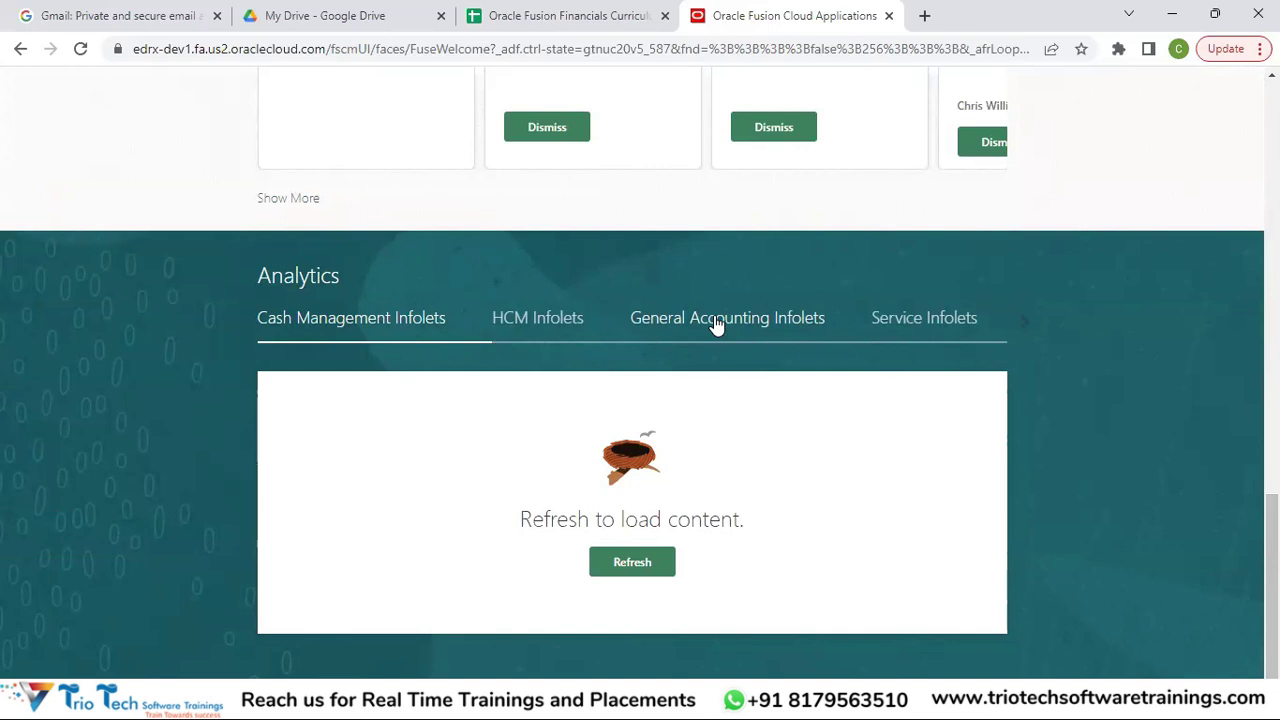
click(716, 322)
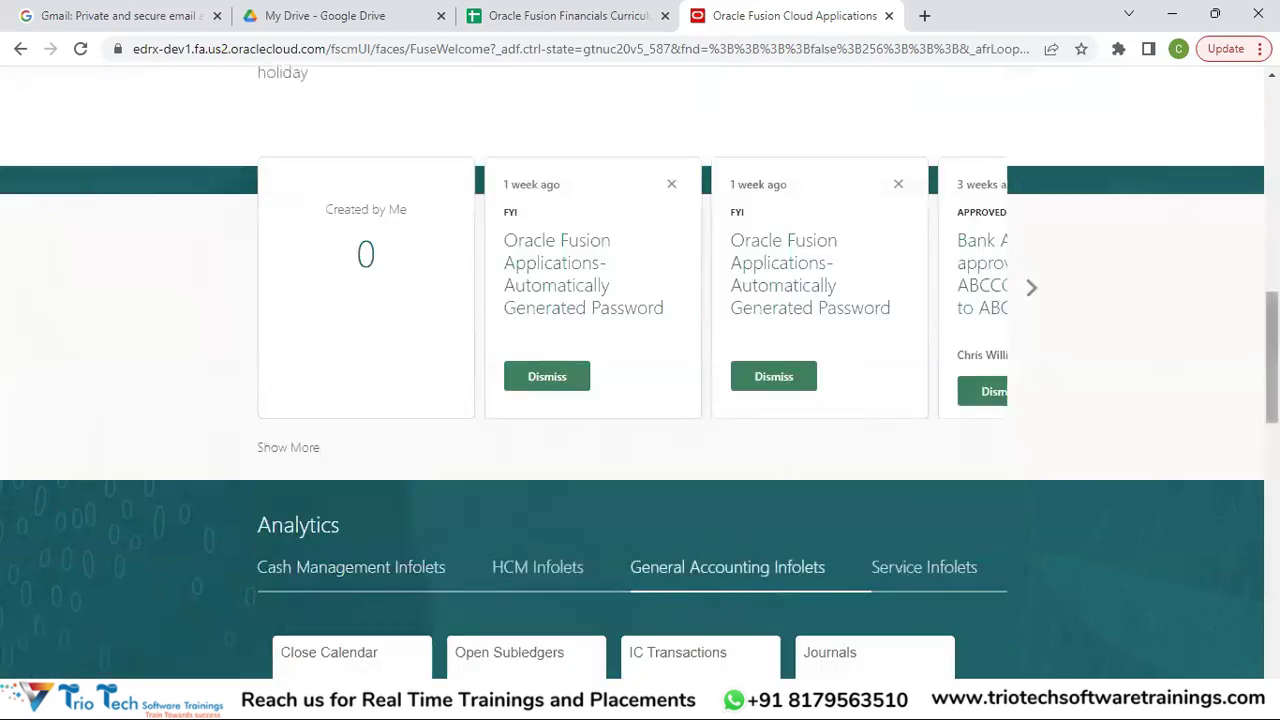
Scroll down the home page to the Close Calendar, Journals and Expenses infolet tiles.
scroll(1089, 413, down, 5)
scroll(1089, 413, up, 2)
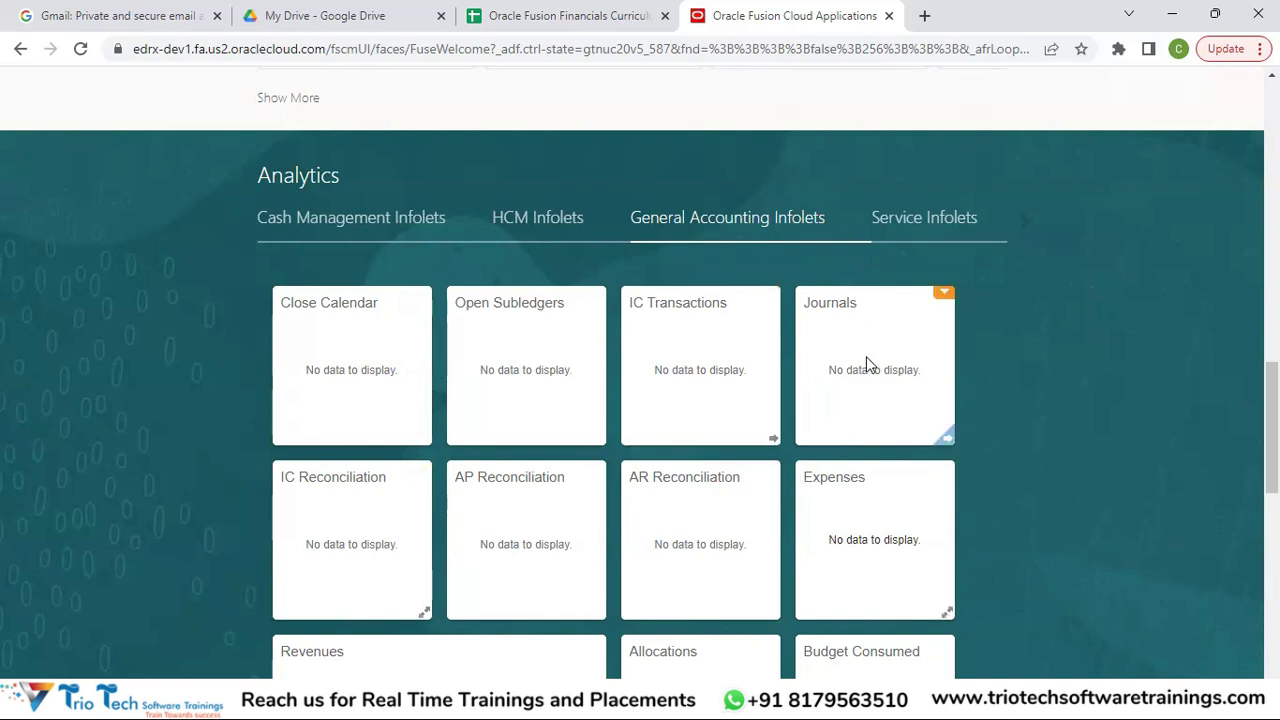
drag(1272, 427, 1272, 367)
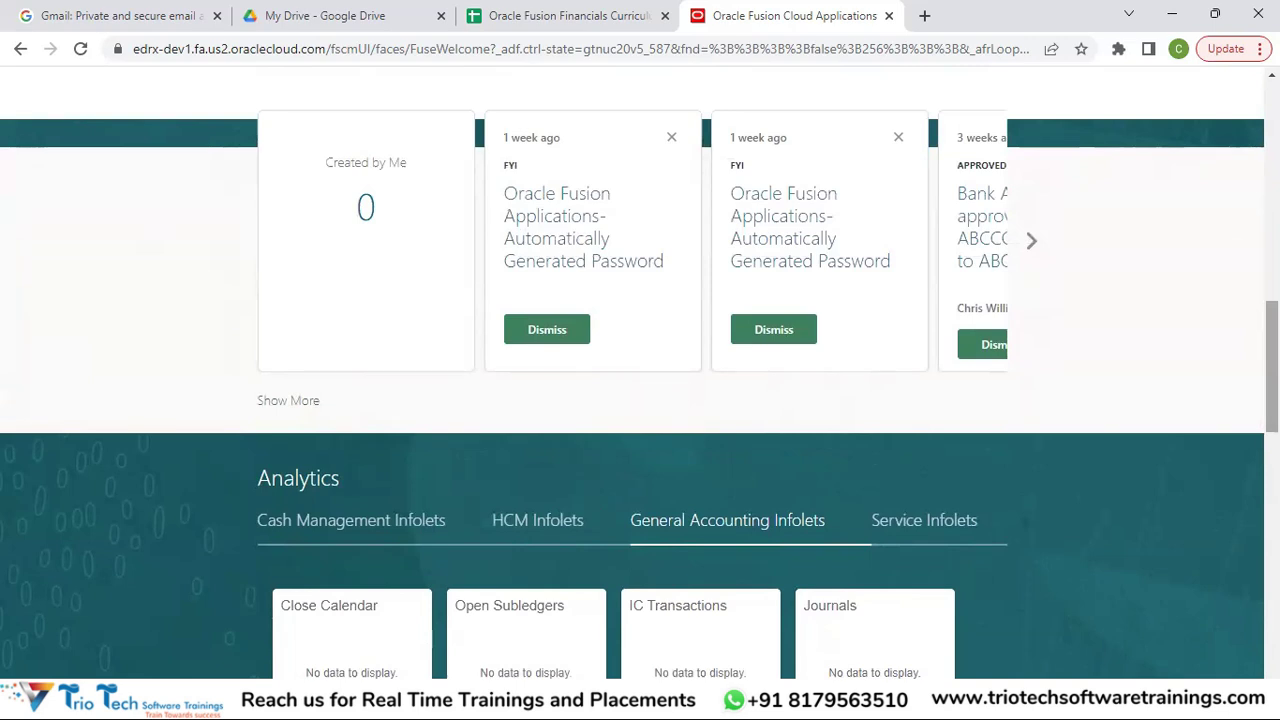
drag(1272, 367, 1272, 149)
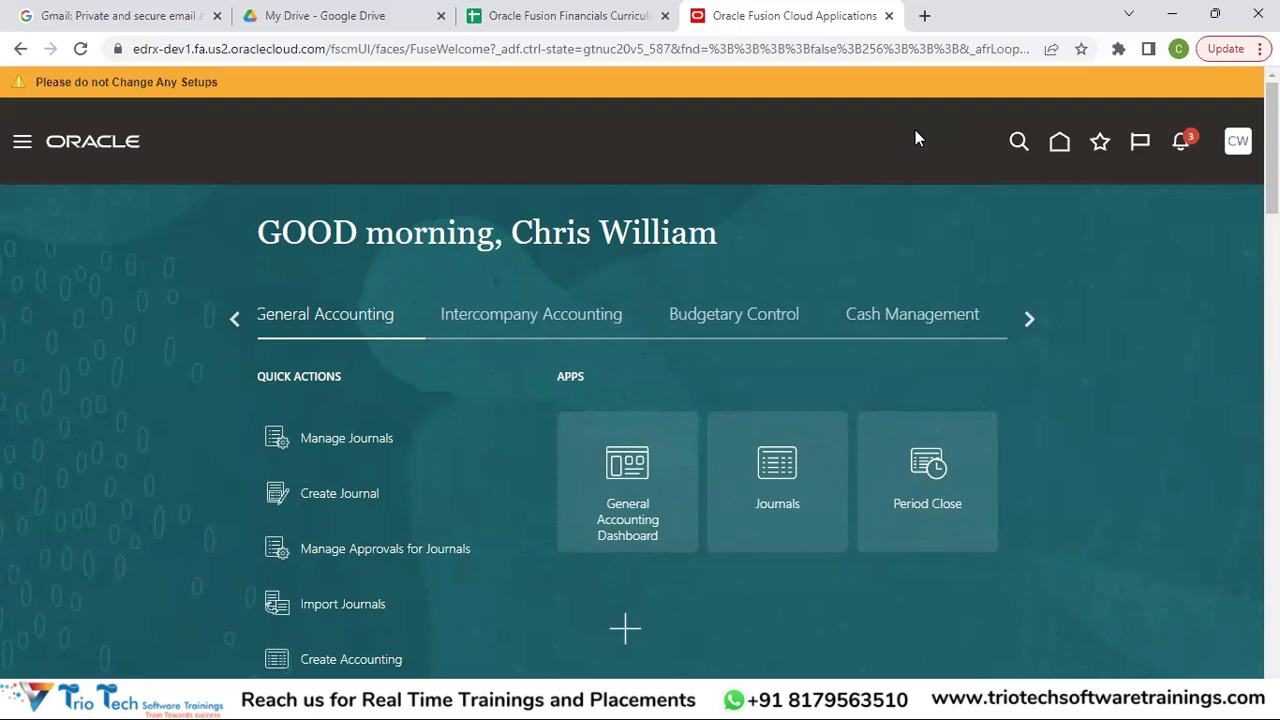
click(22, 147)
drag(722, 246, 729, 109)
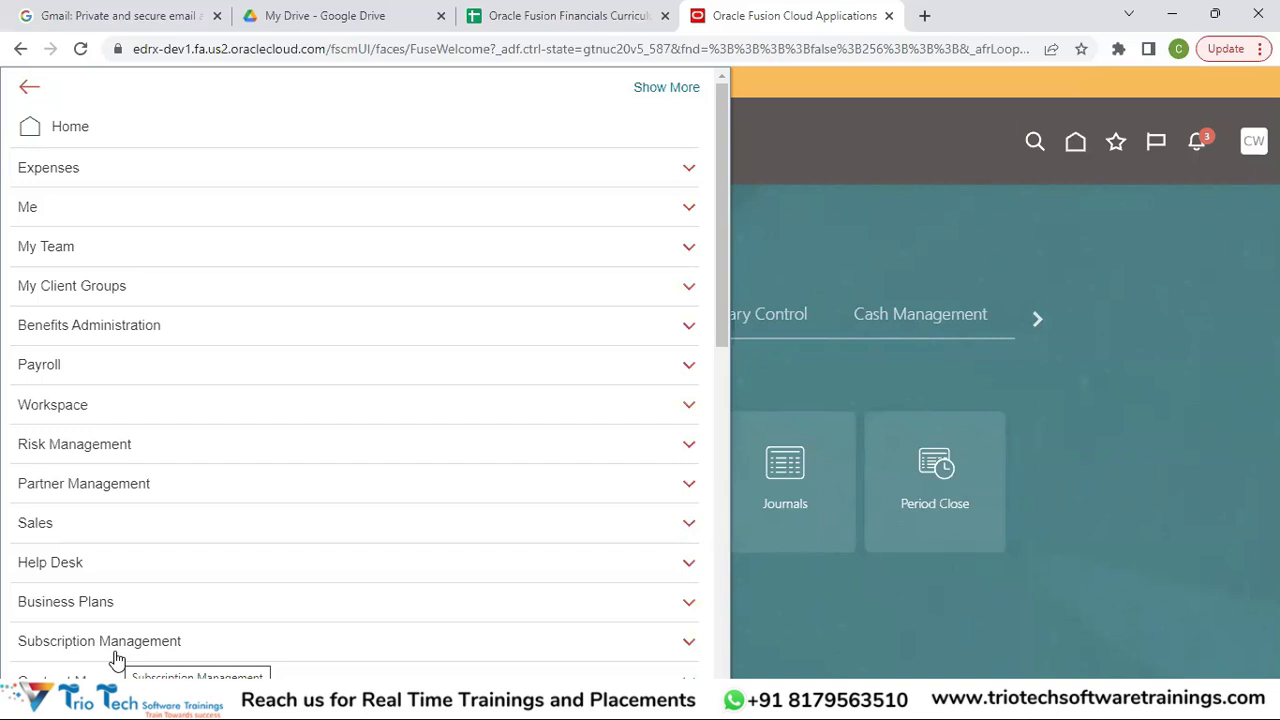
click(1016, 178)
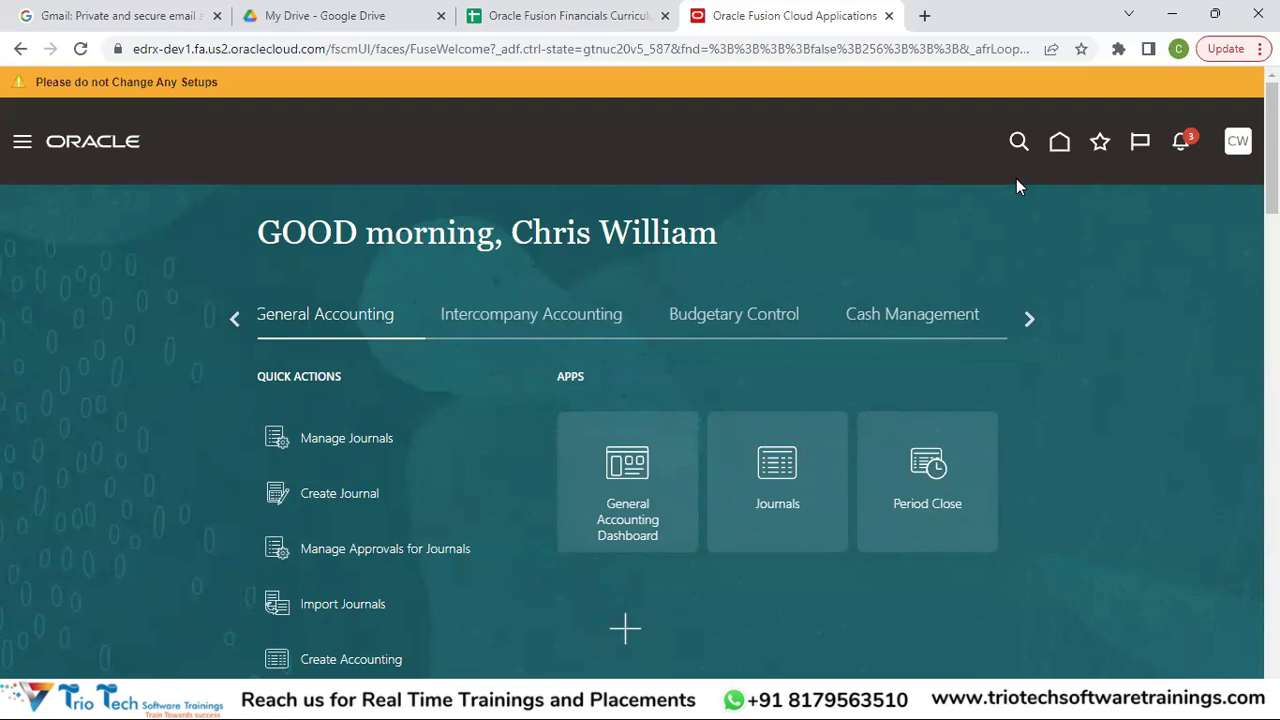
Open the Settings and Actions menu from the CW user avatar in the top-right corner.
click(1229, 155)
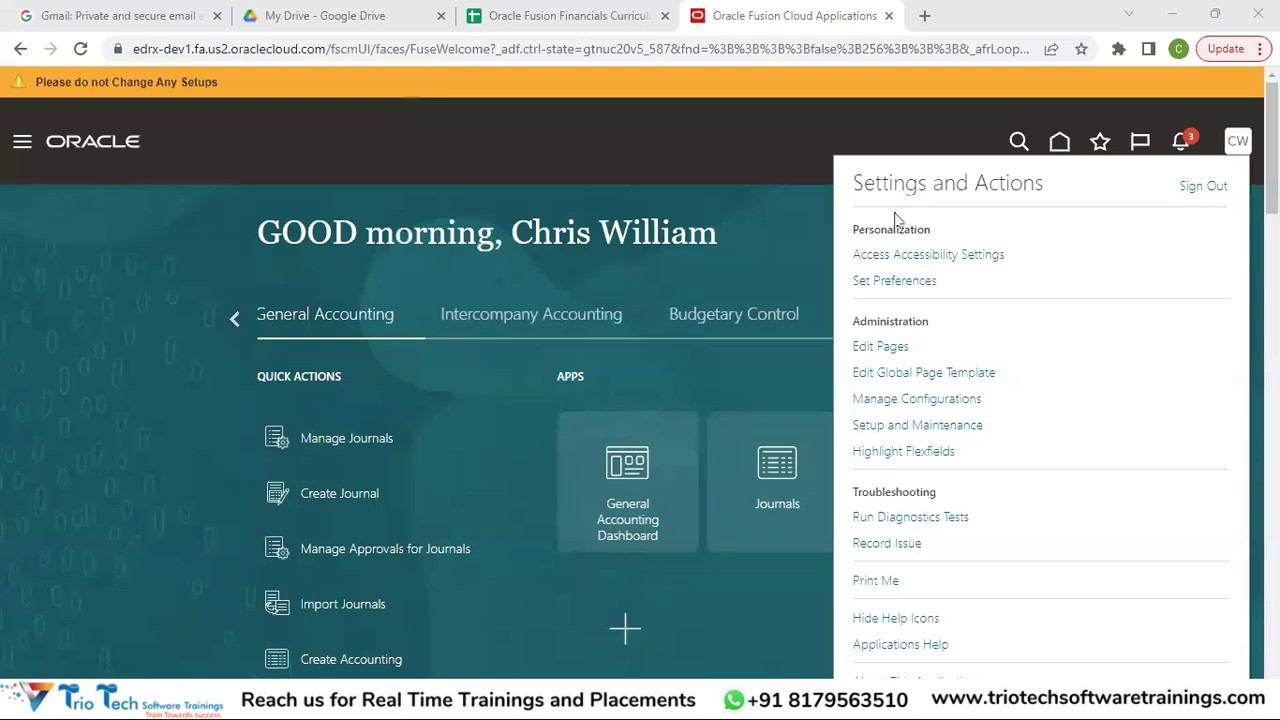
Close the Settings and Actions menu by clicking an empty area of the home page.
click(620, 116)
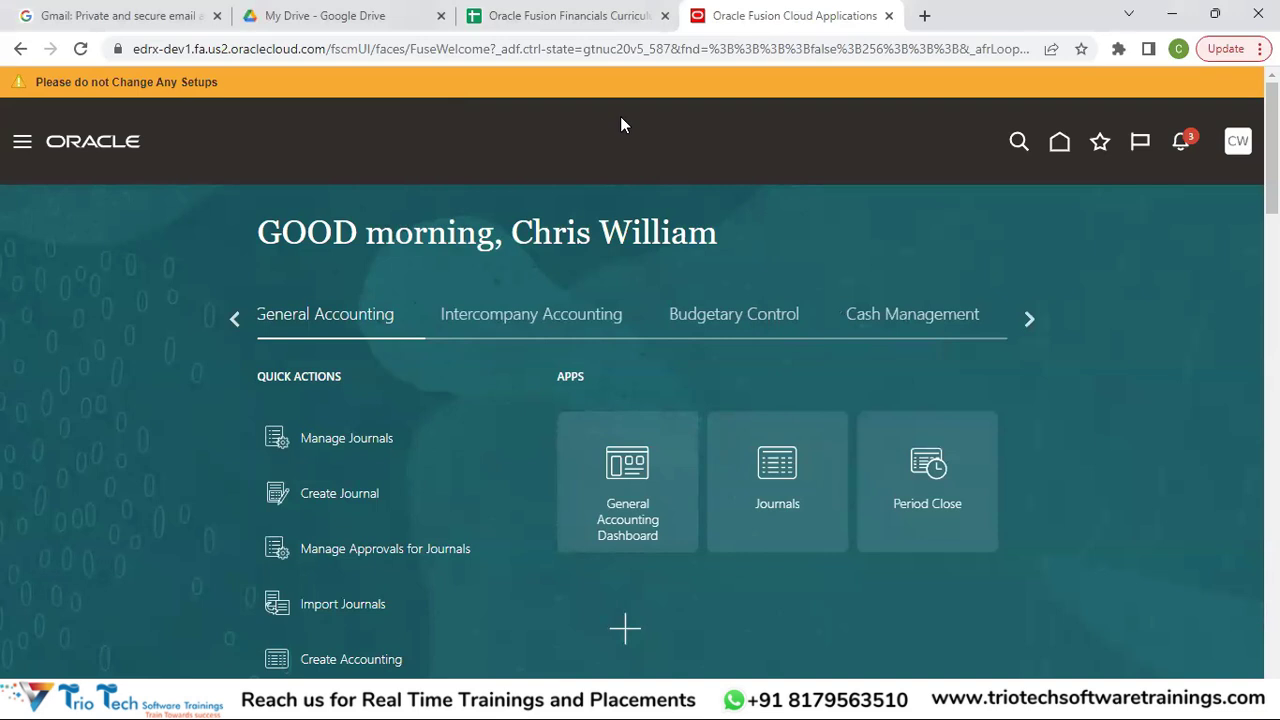